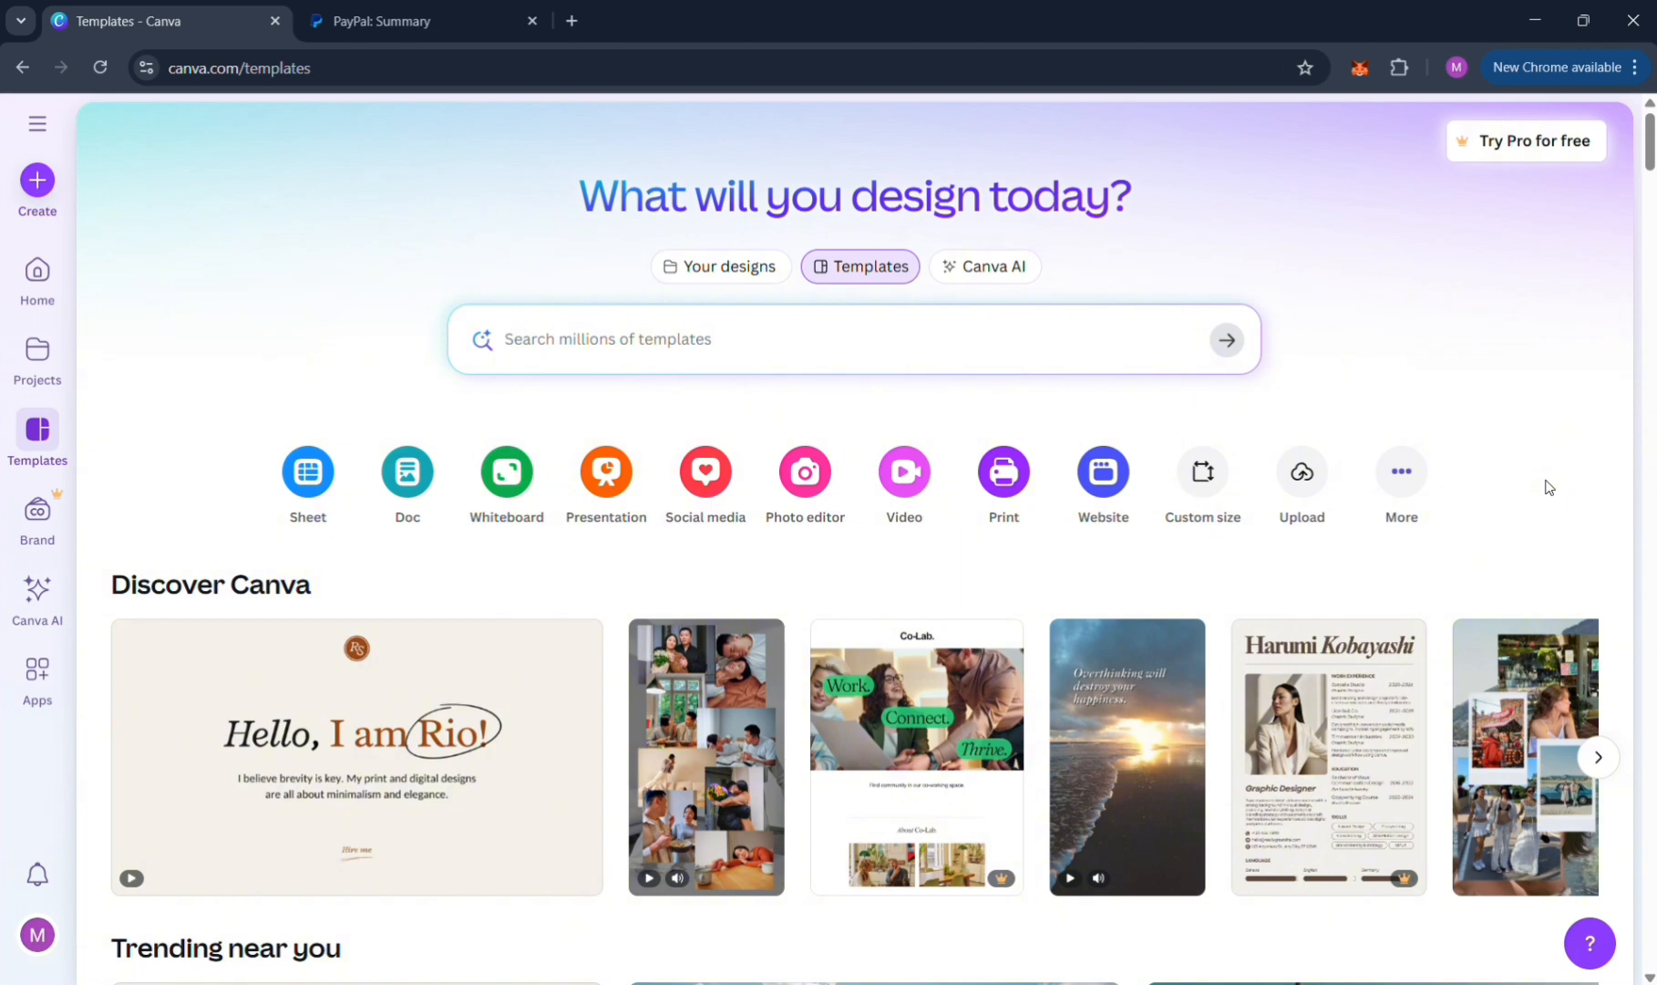
# Step: Search the template library for "website"
pyautogui.scroll(-8, 1049, 606)
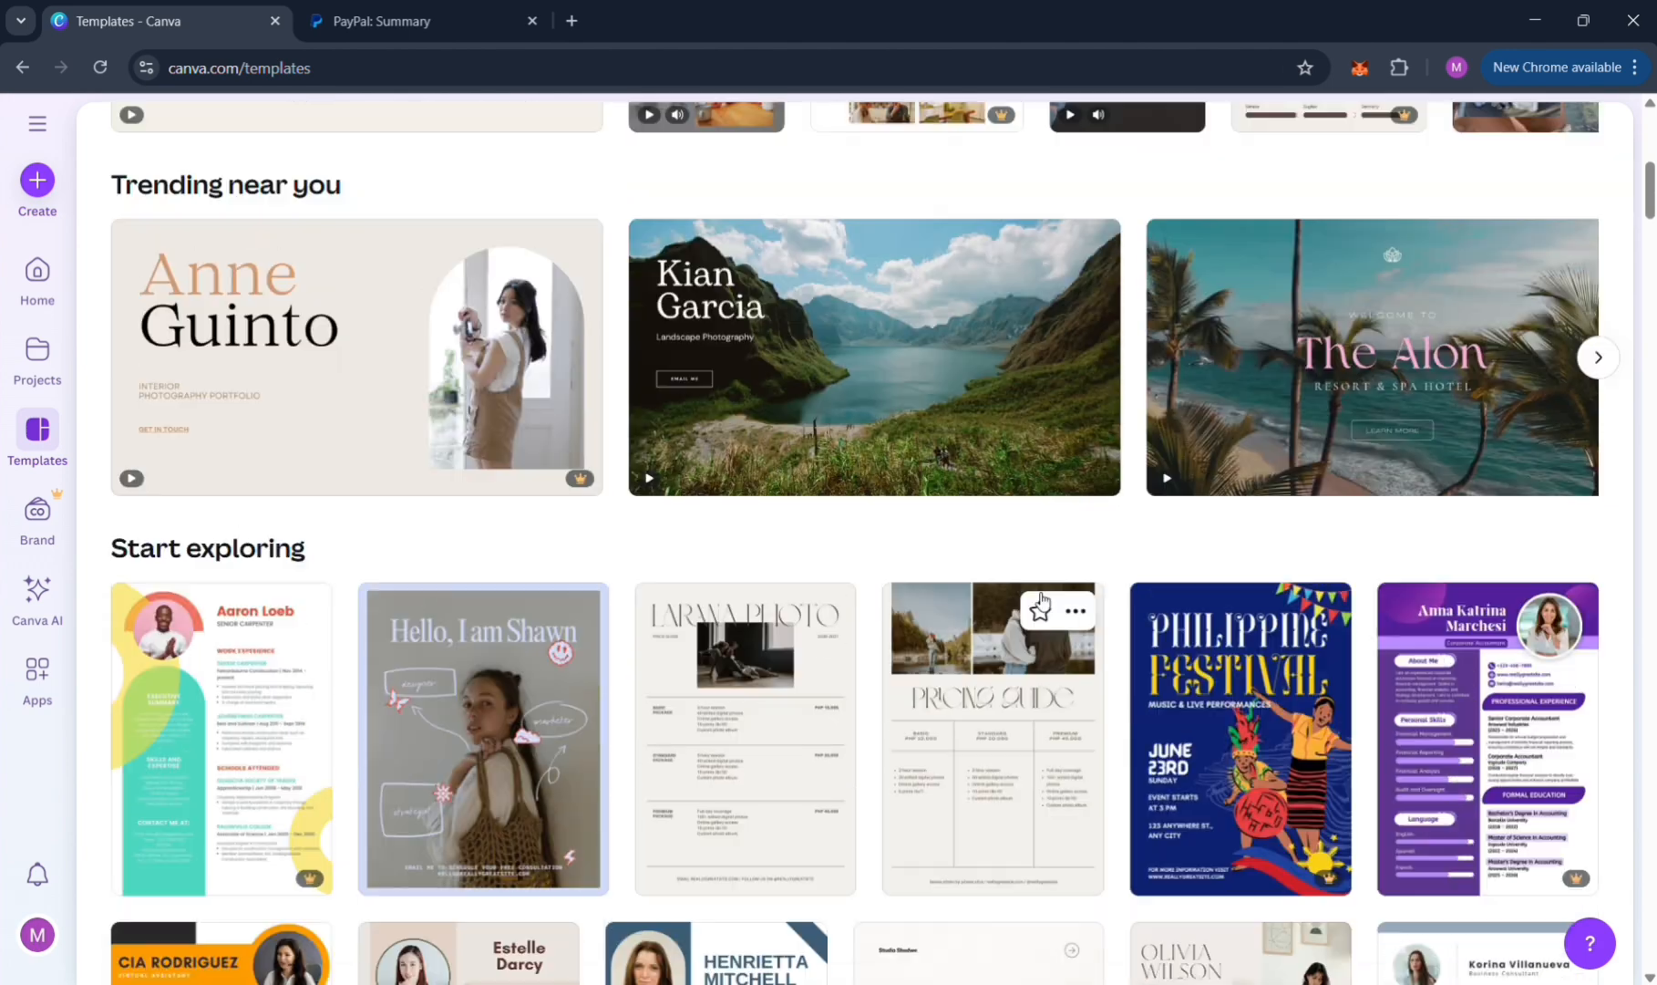
pyautogui.scroll(8, 583, 361)
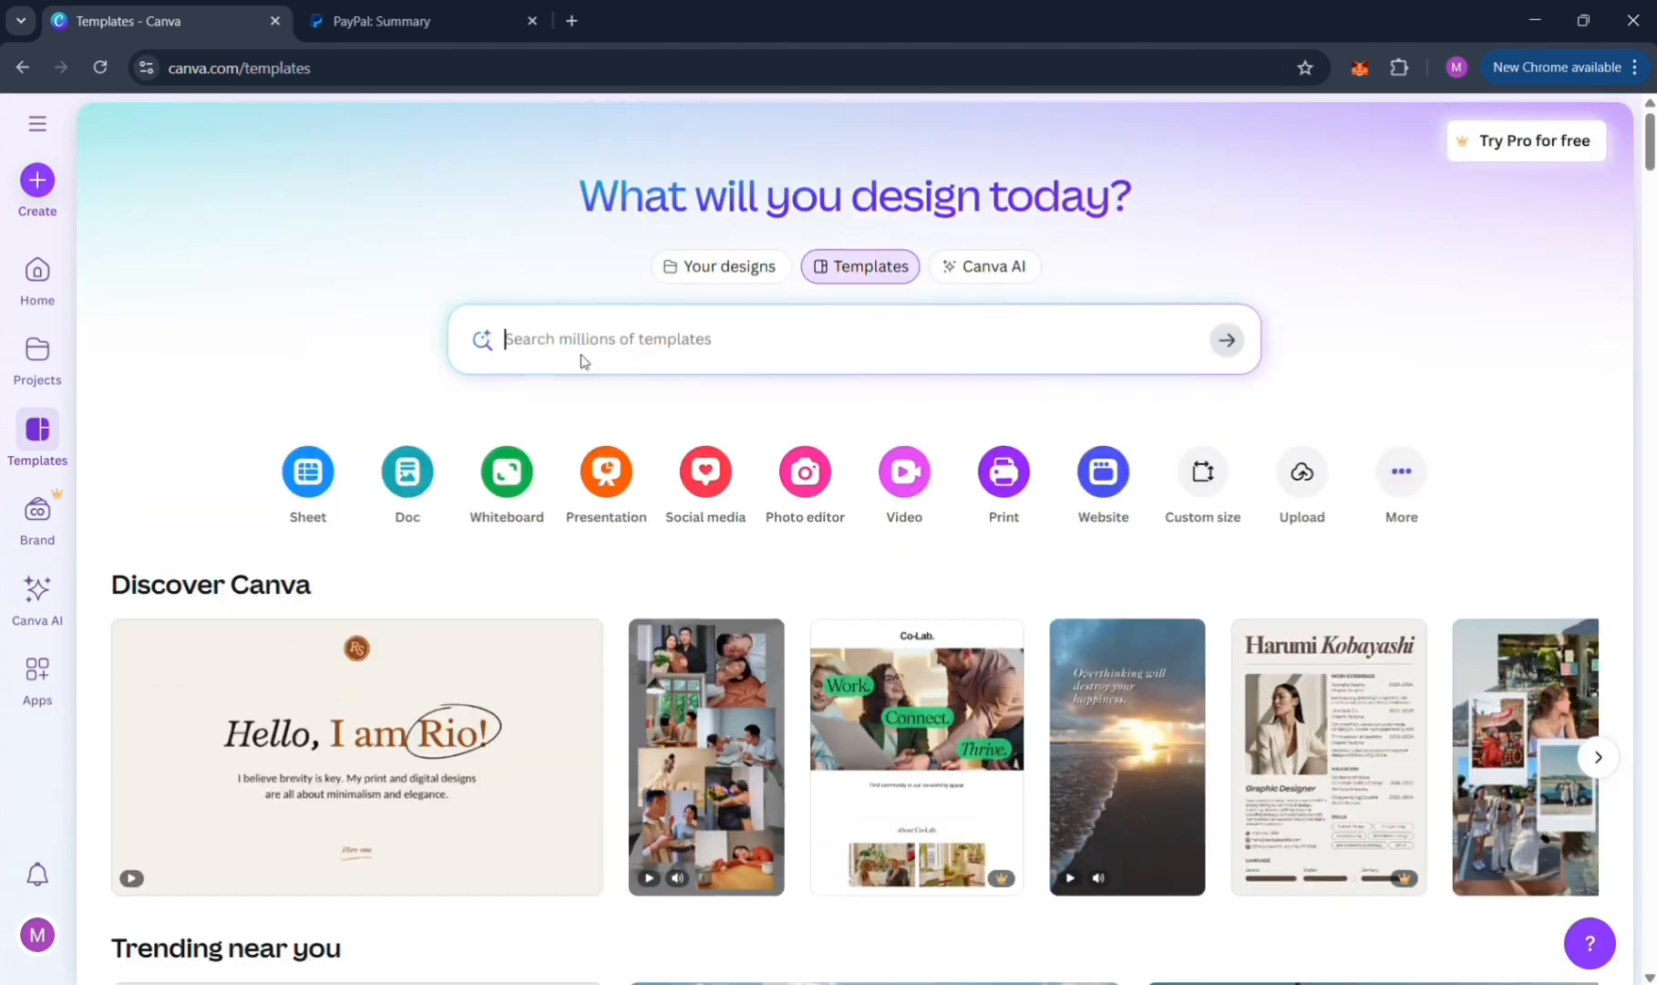
pyautogui.click(511, 341)
pyautogui.write('website')
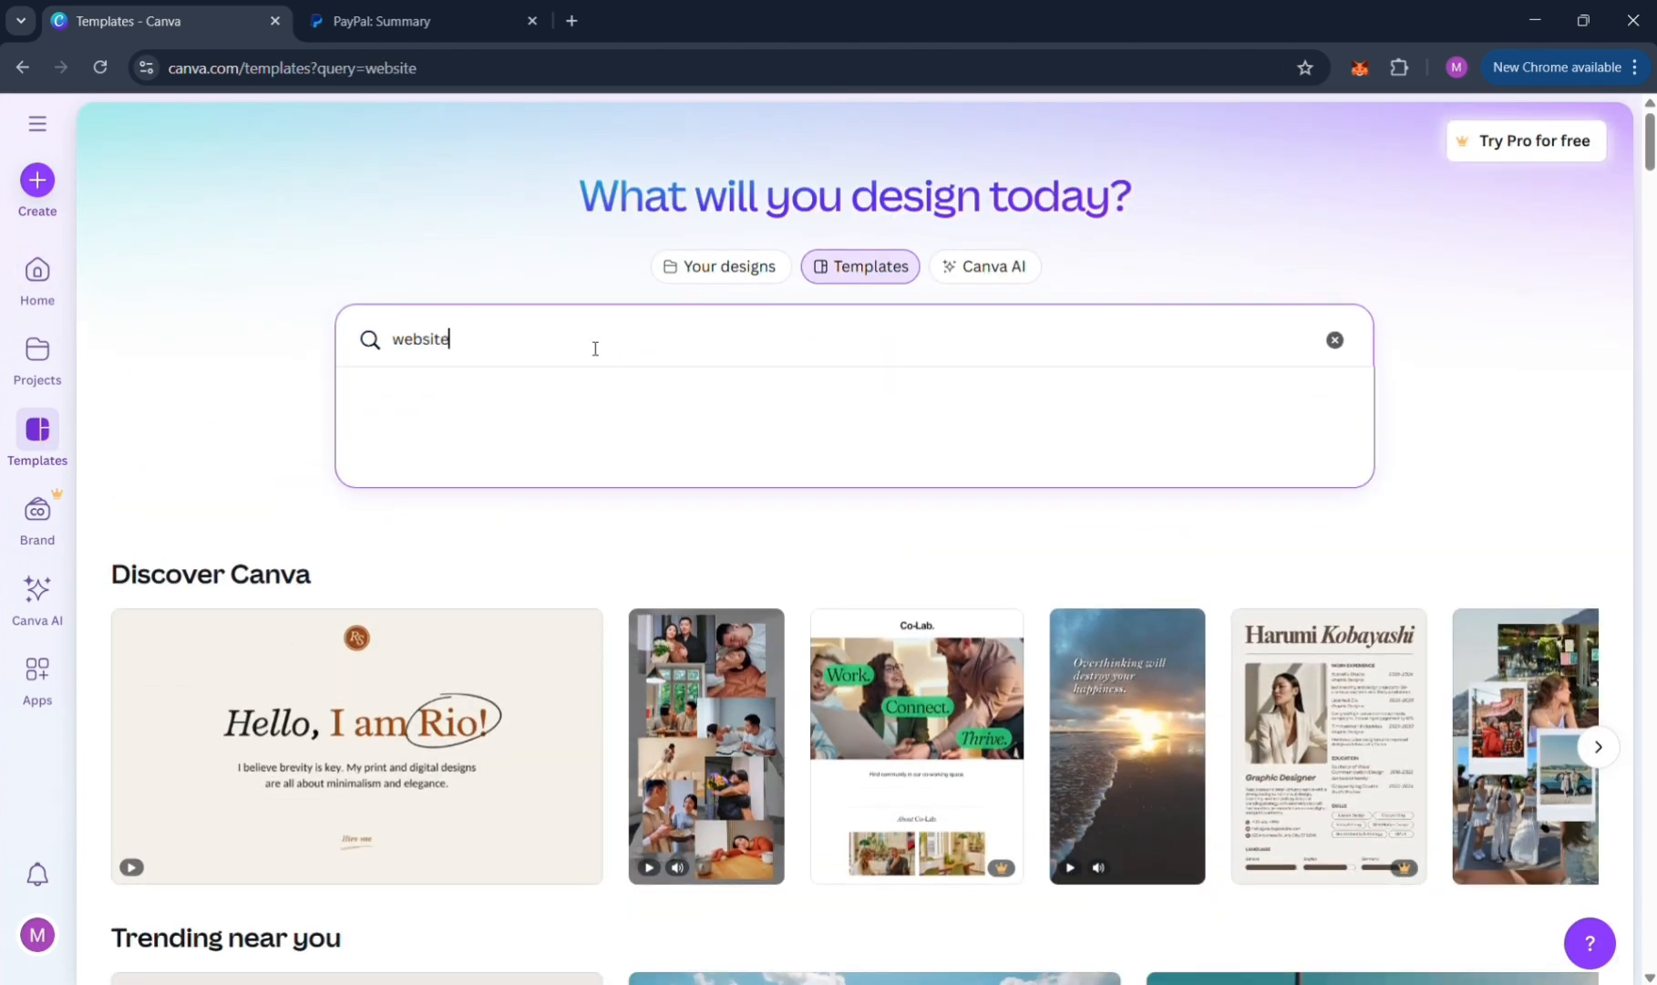
pyautogui.press('Return')
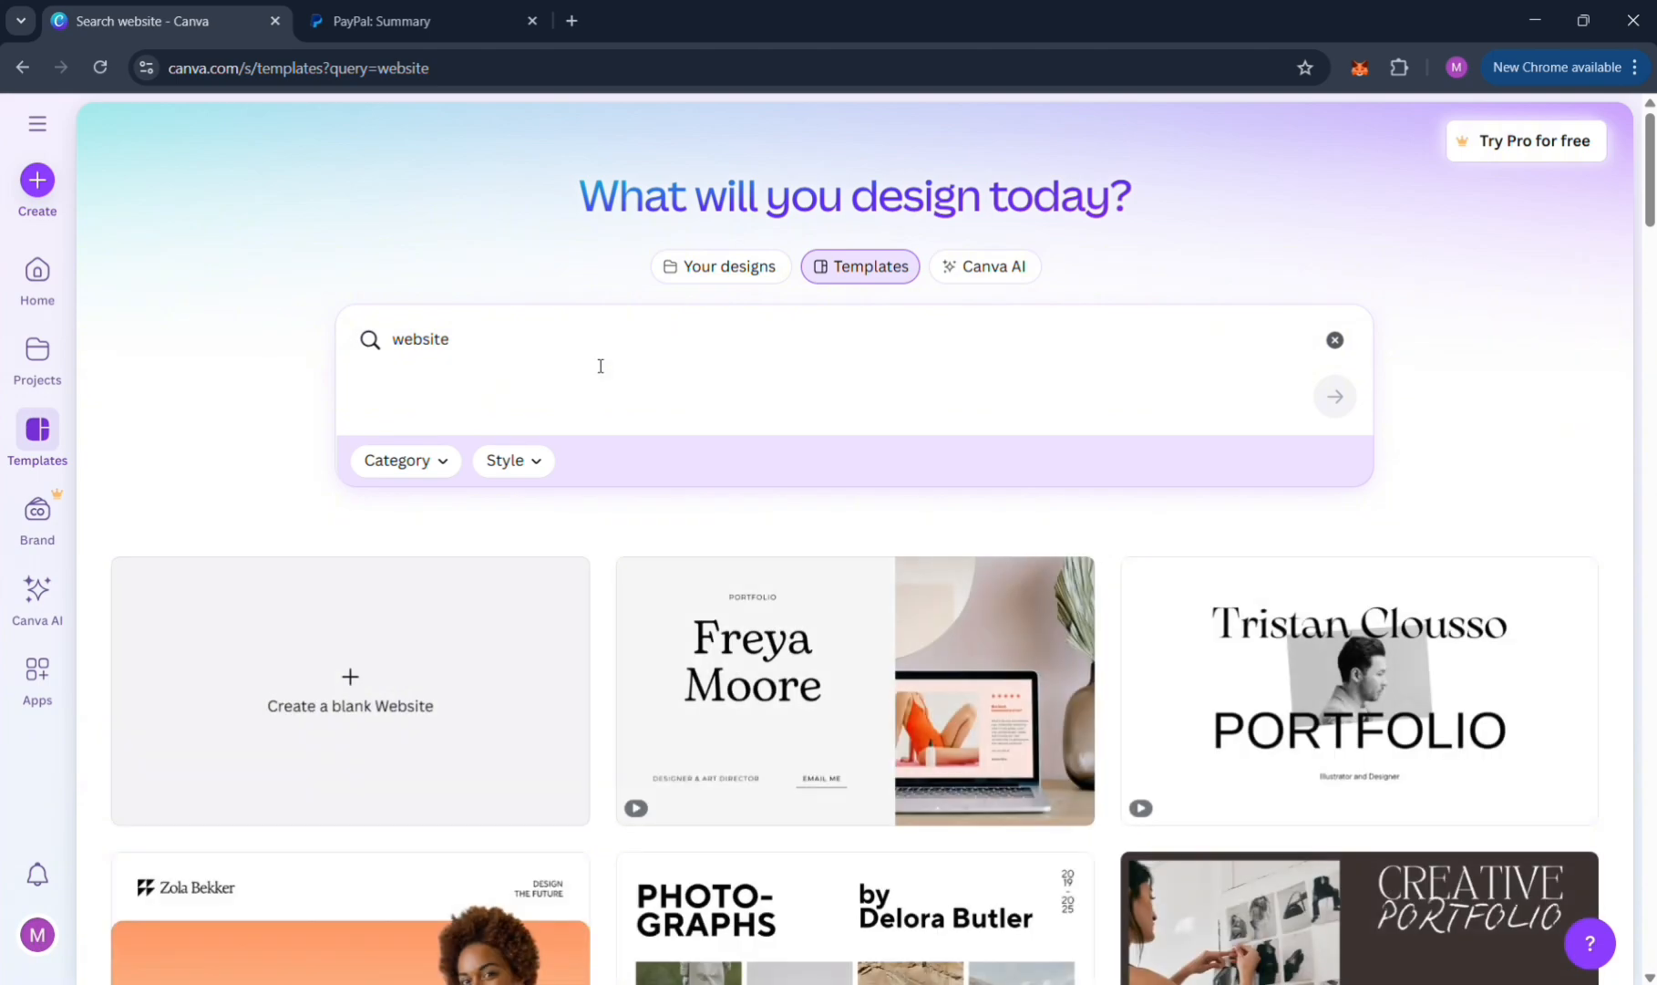
# Step: Browse the website templates and create a blank website design instead of using one of them
pyautogui.scroll(-9, 1267, 684)
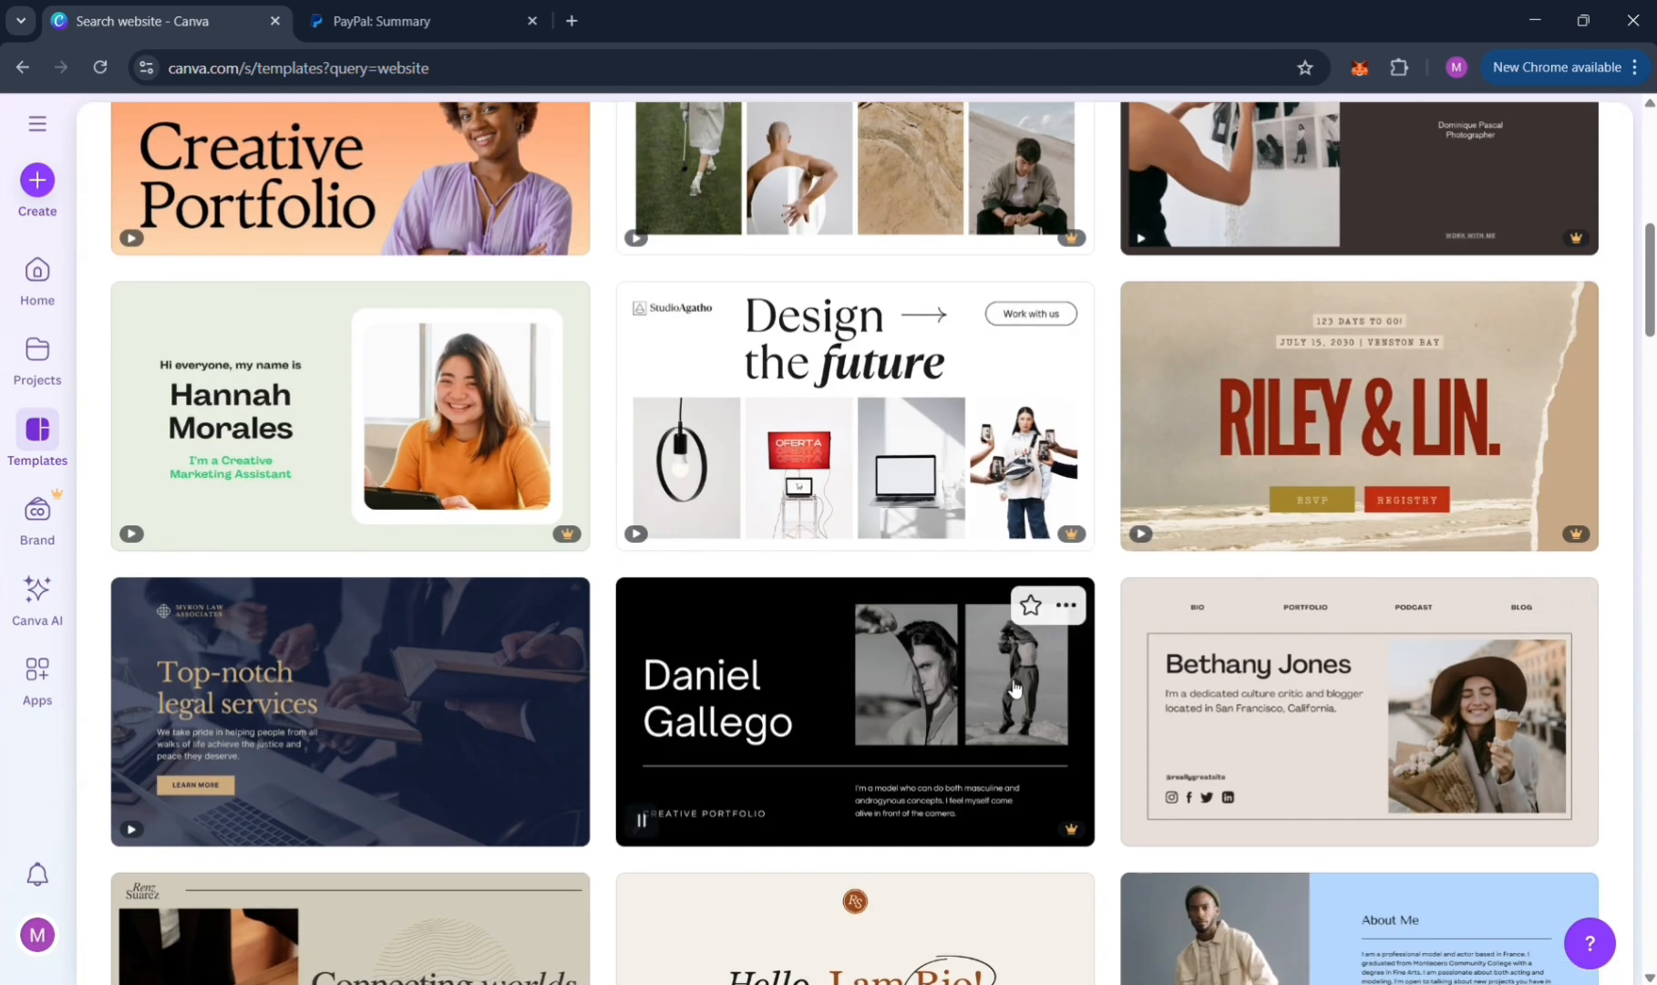
pyautogui.scroll(7, 1003, 685)
pyautogui.scroll(-5, 1003, 685)
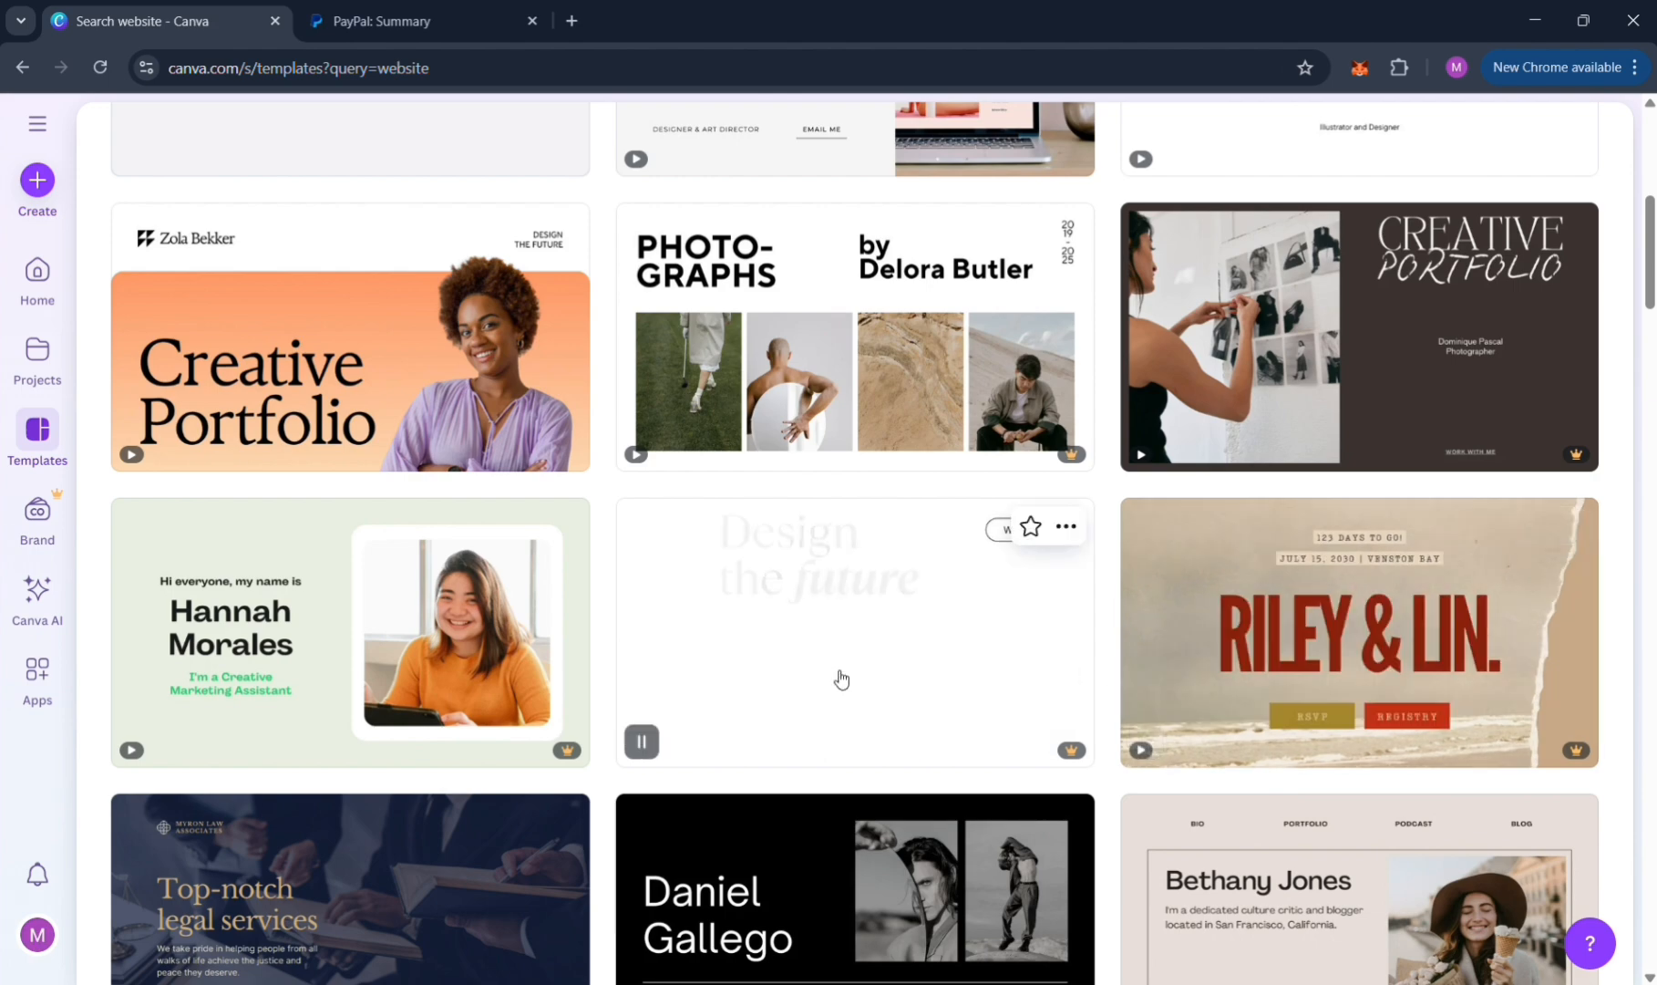
pyautogui.scroll(-3, 638, 707)
pyautogui.scroll(-2, 633, 709)
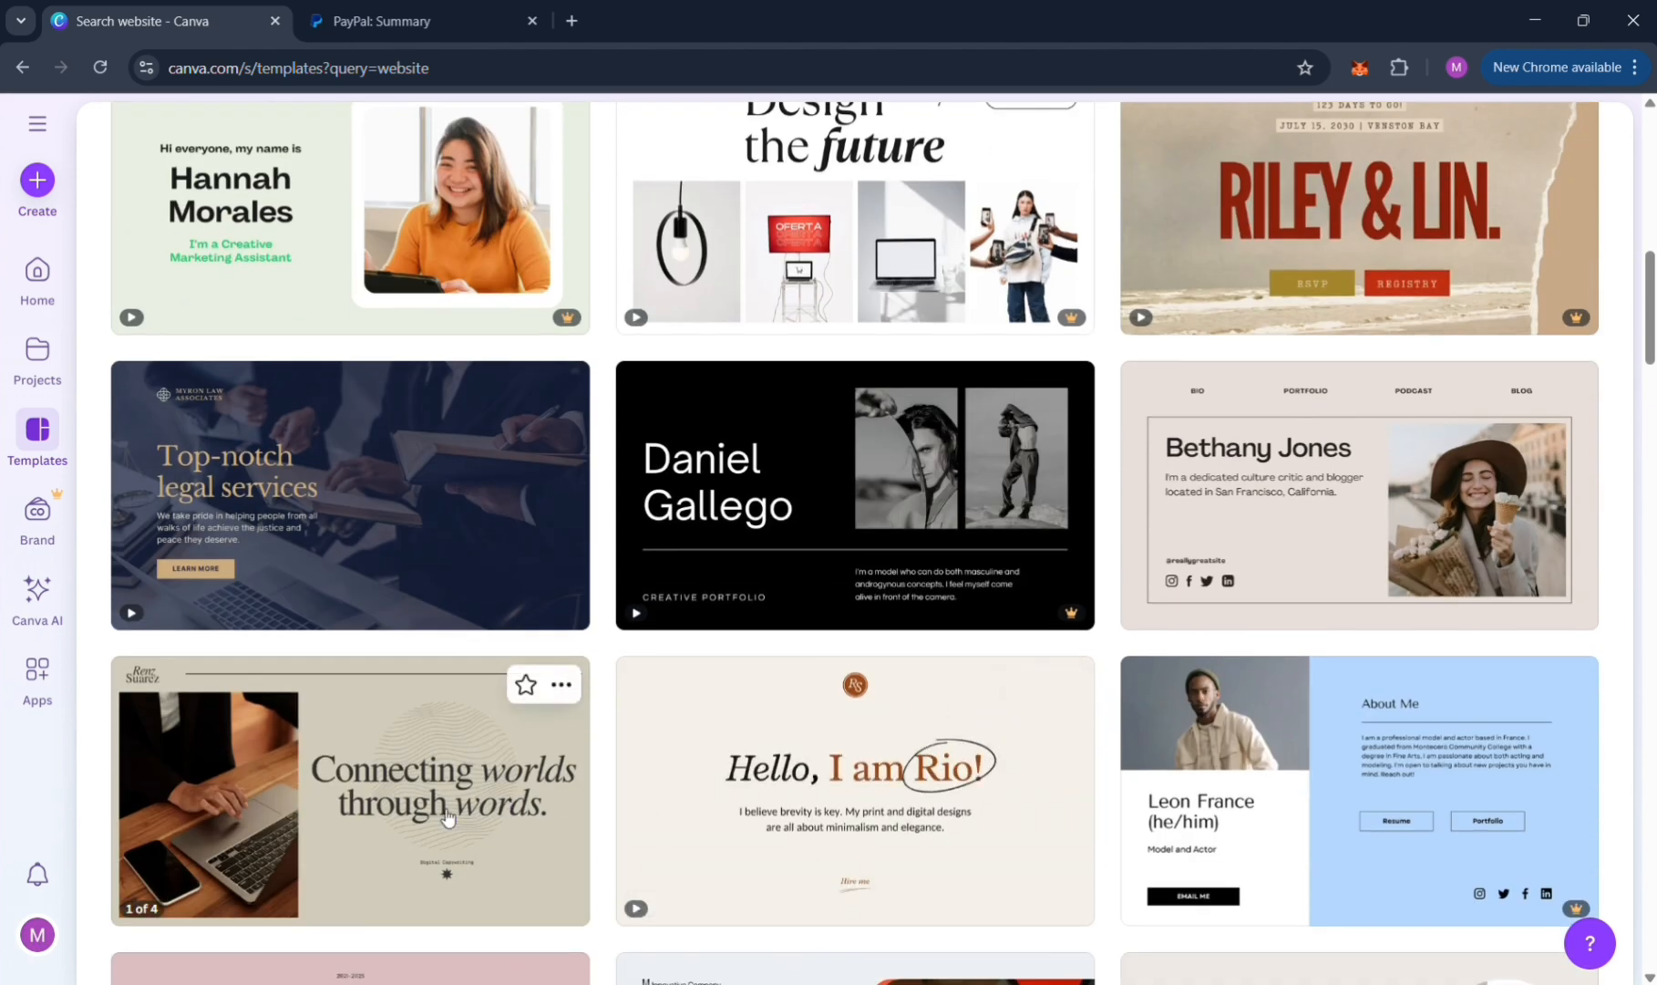
pyautogui.scroll(10, 444, 820)
pyautogui.click(485, 703)
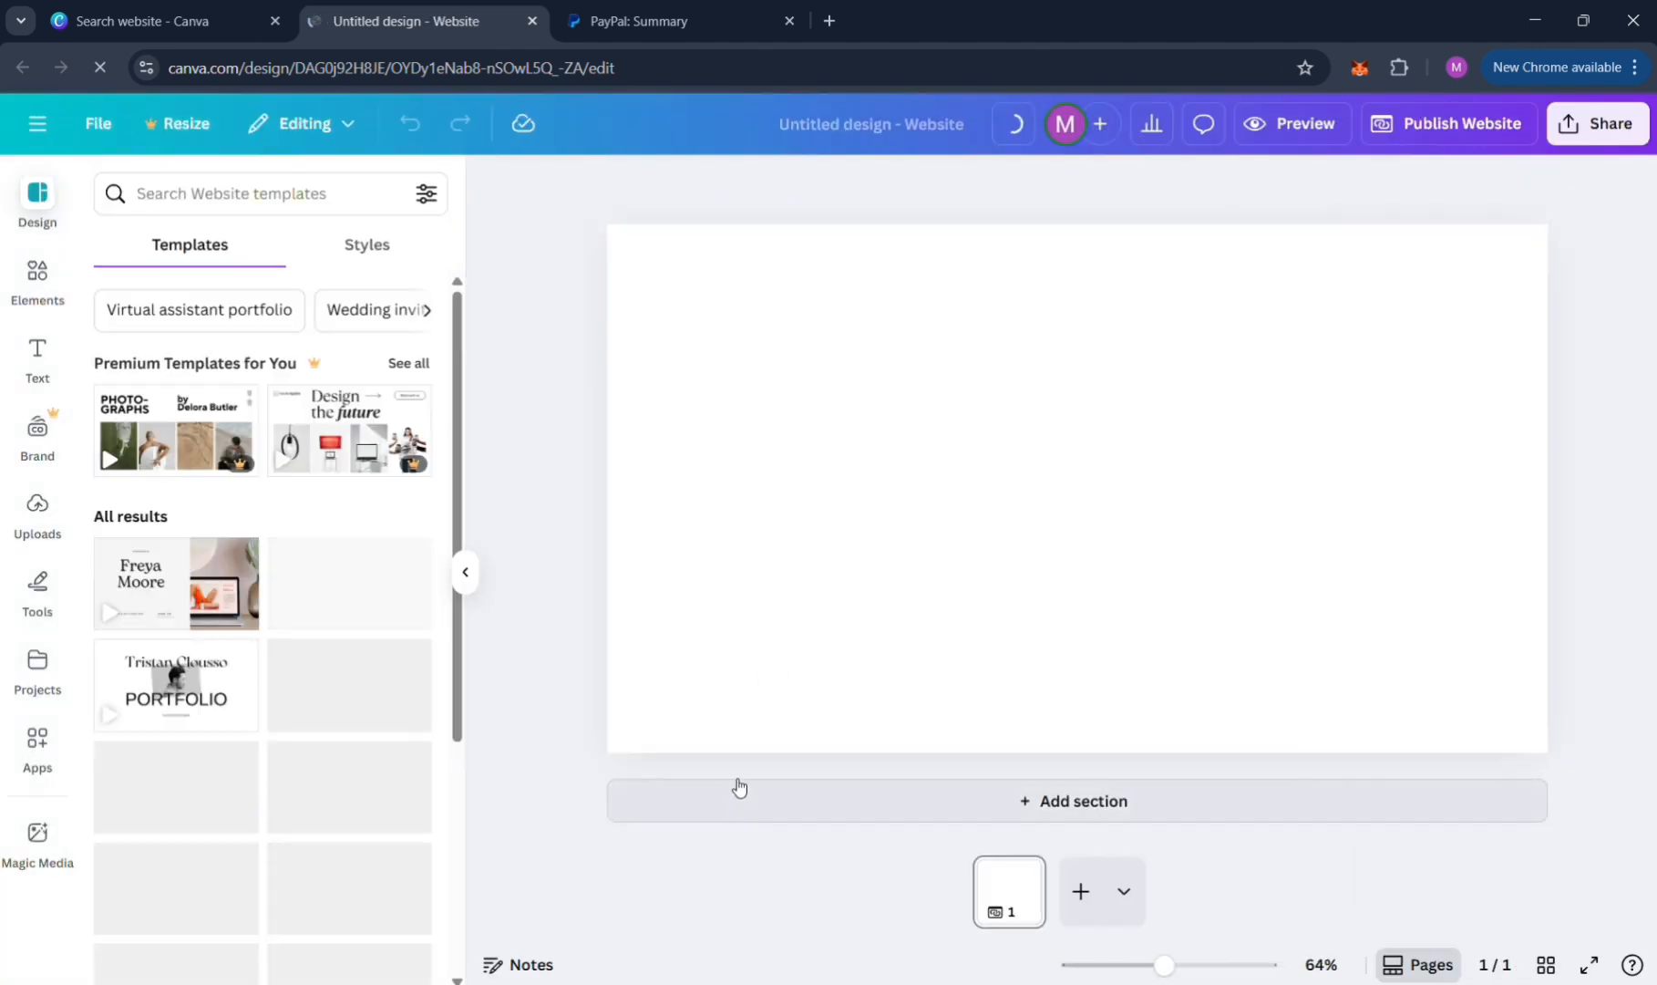
# Step: Search the elements for "layout" and add the single-image grid to the blank page
pyautogui.click(270, 195)
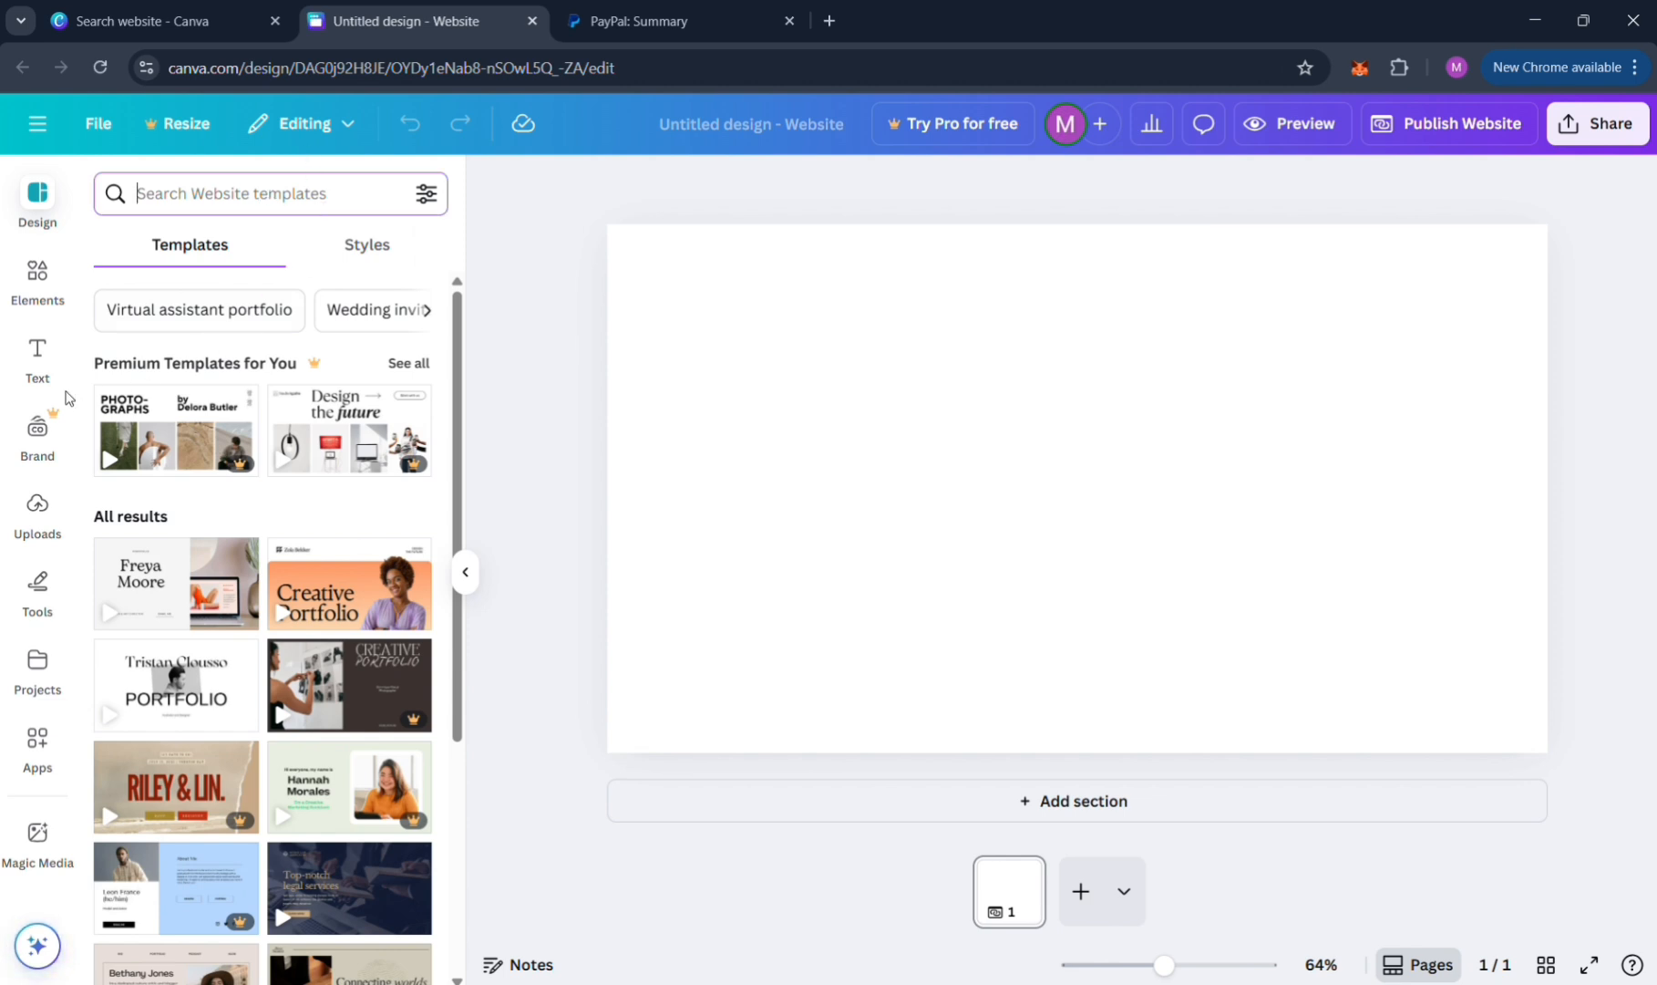
pyautogui.click(37, 283)
pyautogui.click(291, 208)
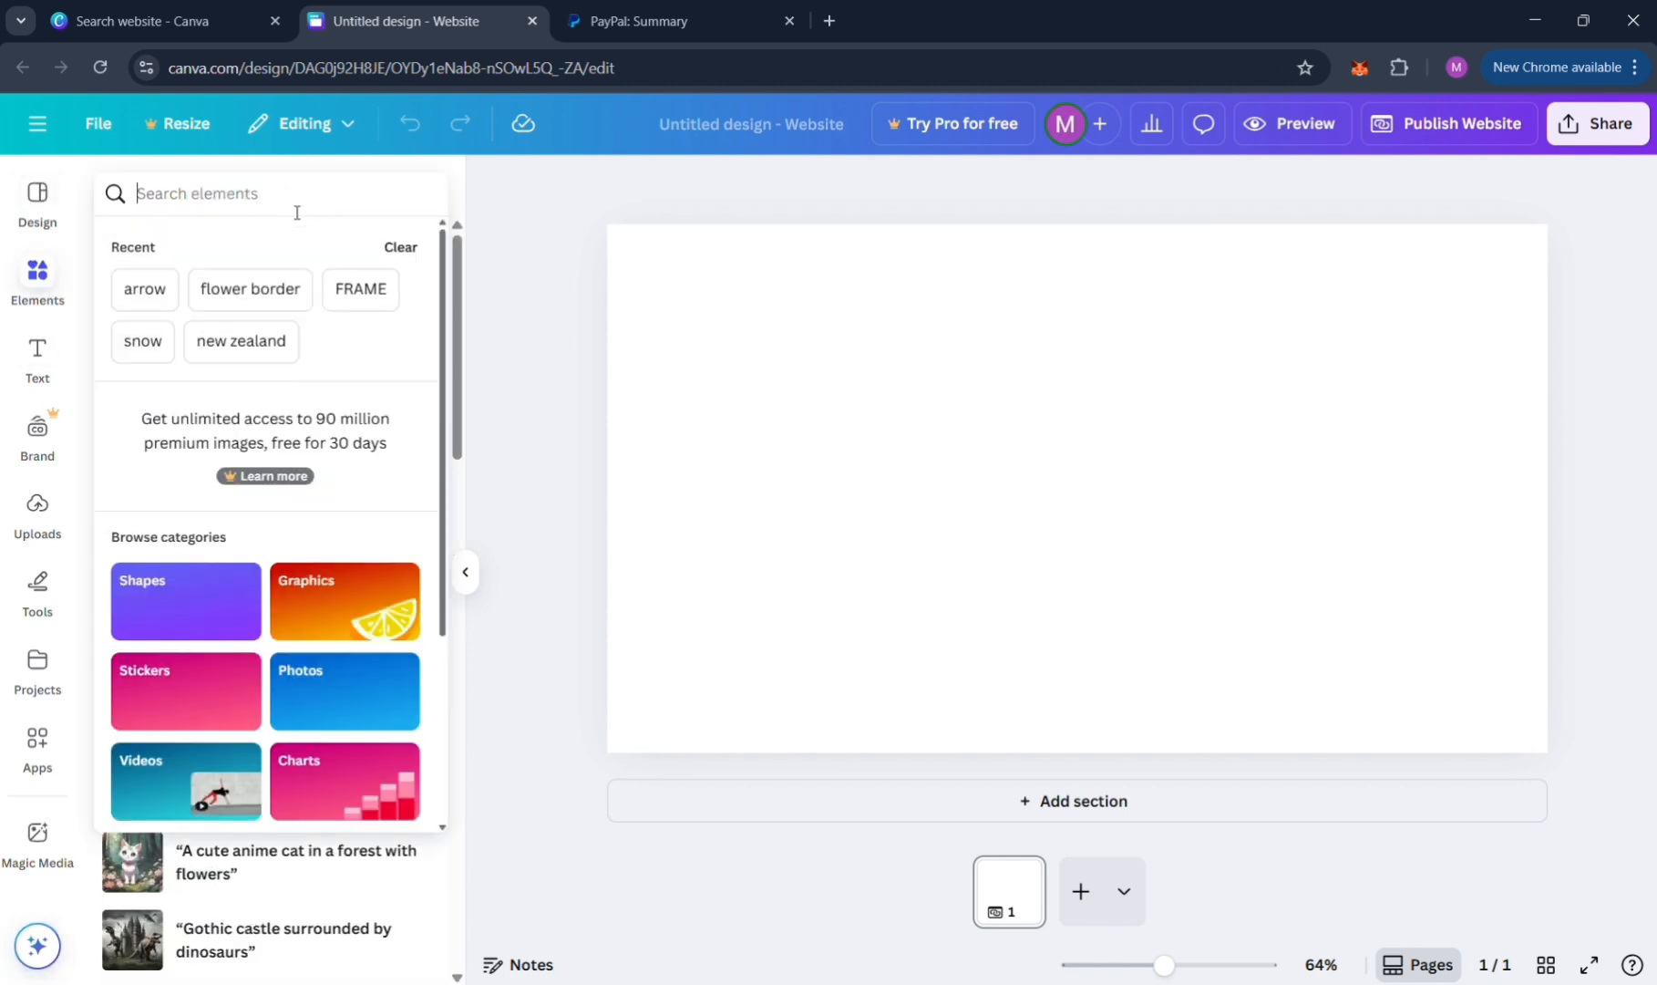
pyautogui.write('layout')
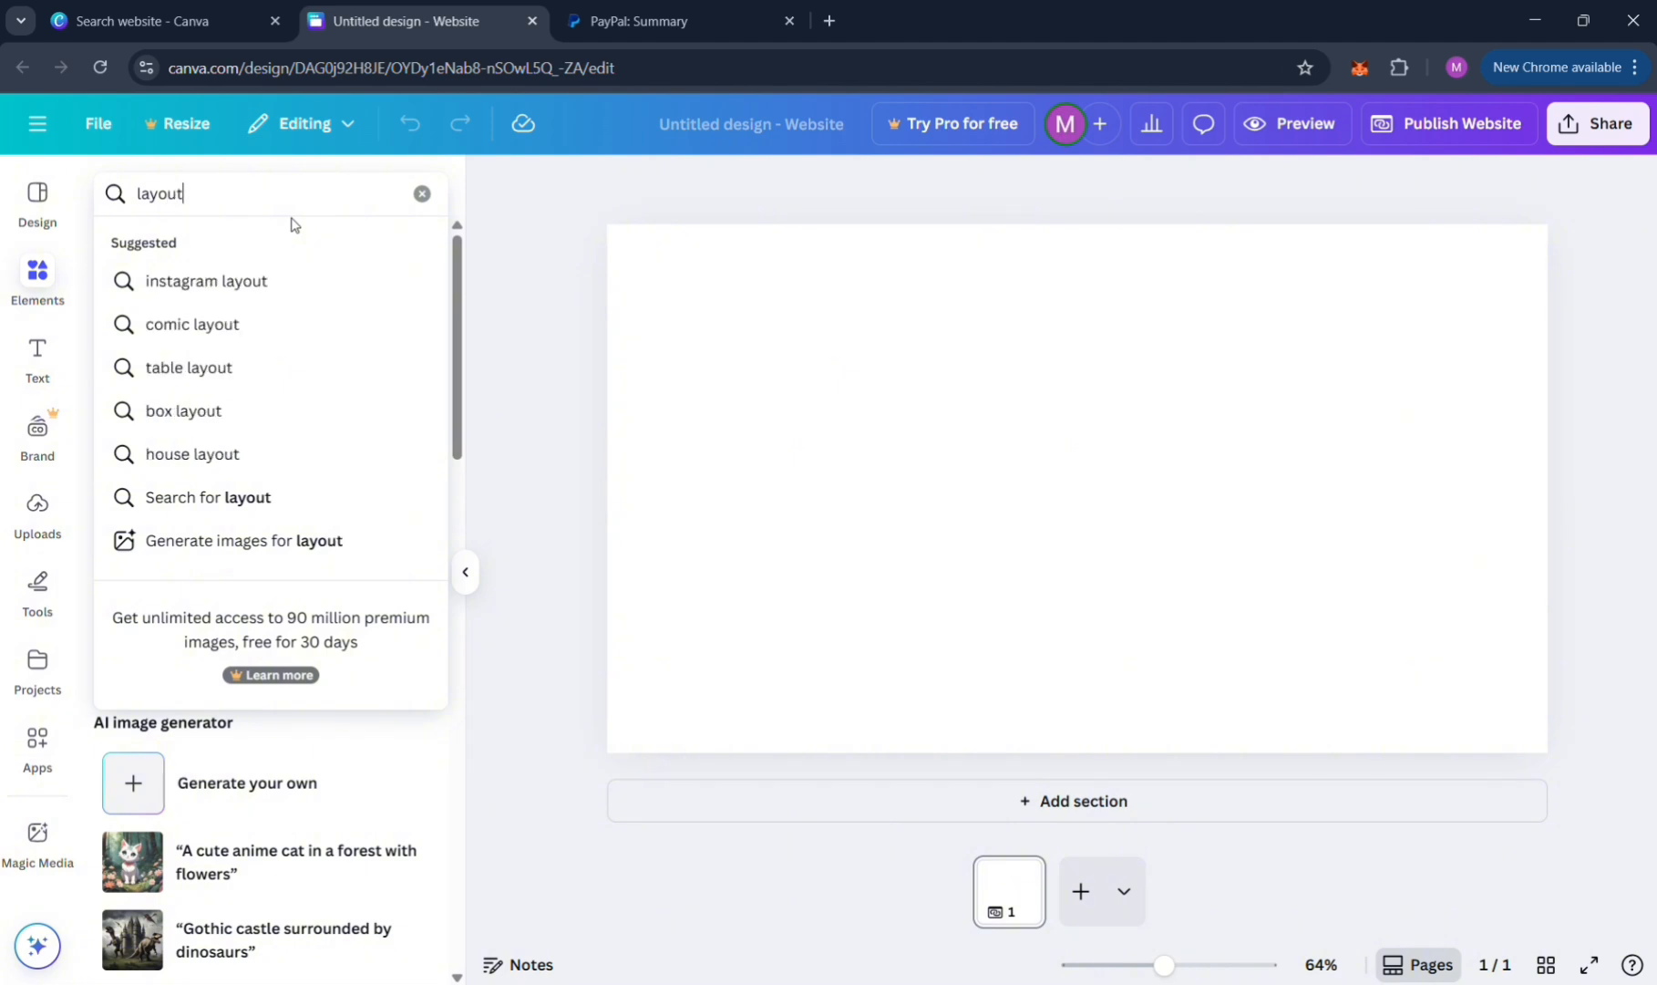
pyautogui.press('Return')
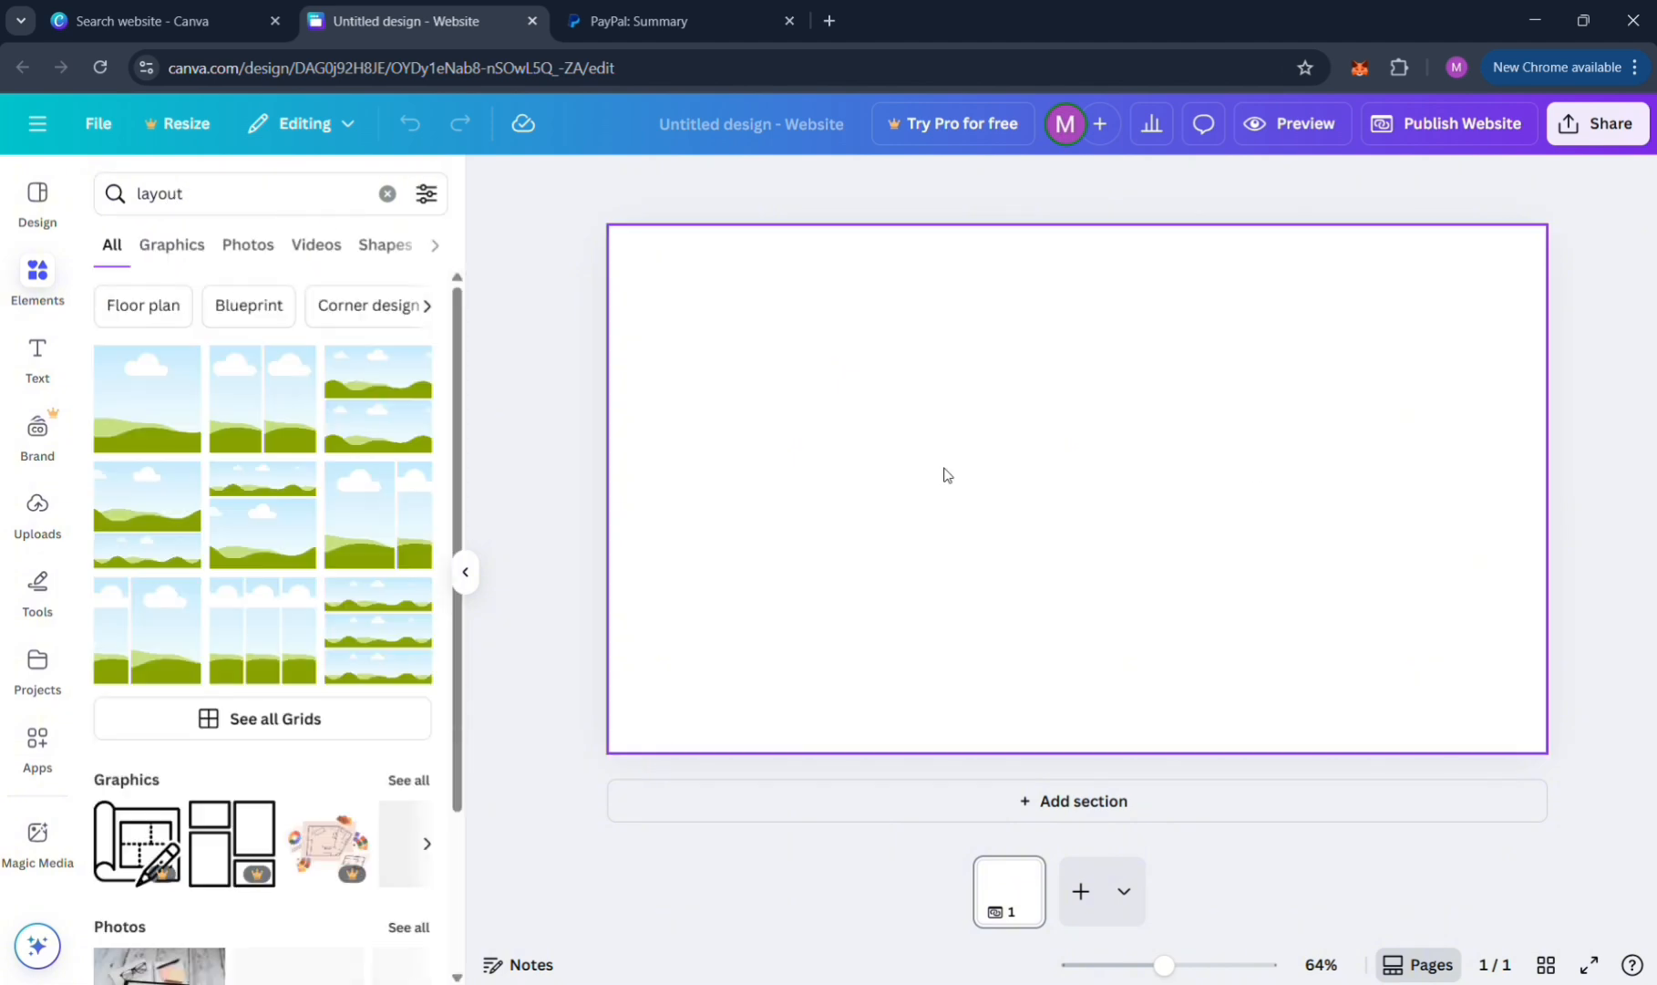
pyautogui.click(169, 406)
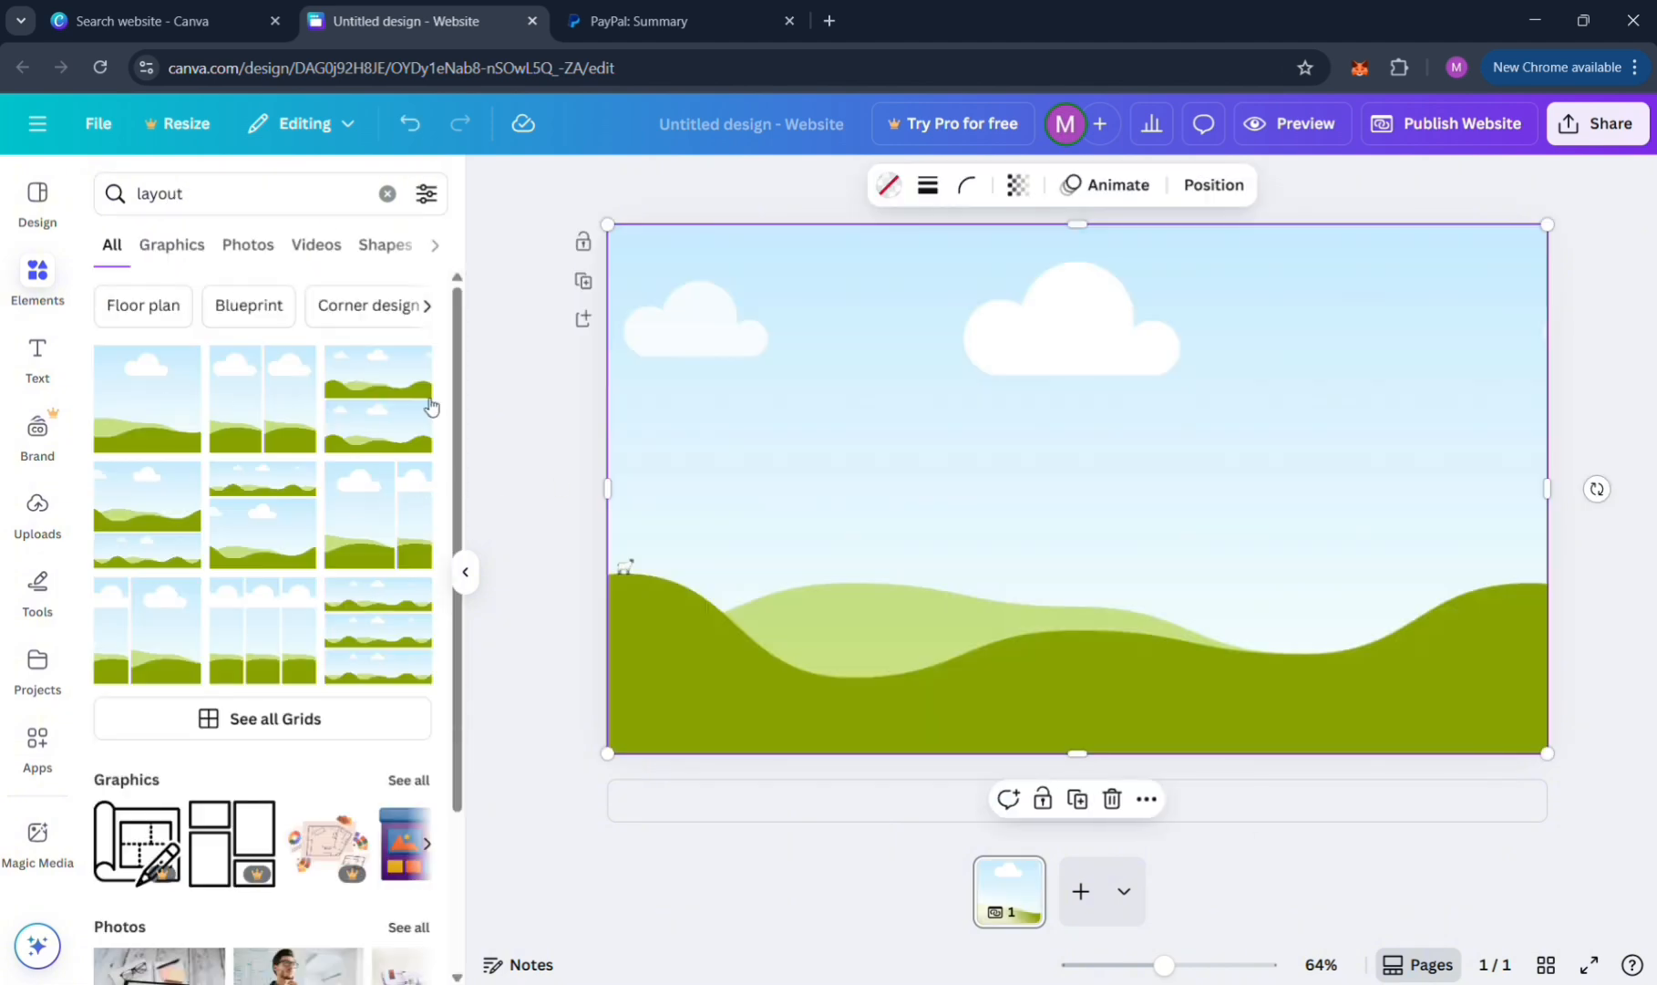
# Step: Narrow the image grid so it fills about the left 40 percent of the page at full height
pyautogui.moveTo(1553, 492); pyautogui.dragTo(894, 497)
pyautogui.moveTo(729, 496)
pyautogui.mouseDown()
pyautogui.moveTo(825, 503)
pyautogui.moveTo(725, 504)
pyautogui.mouseUp()
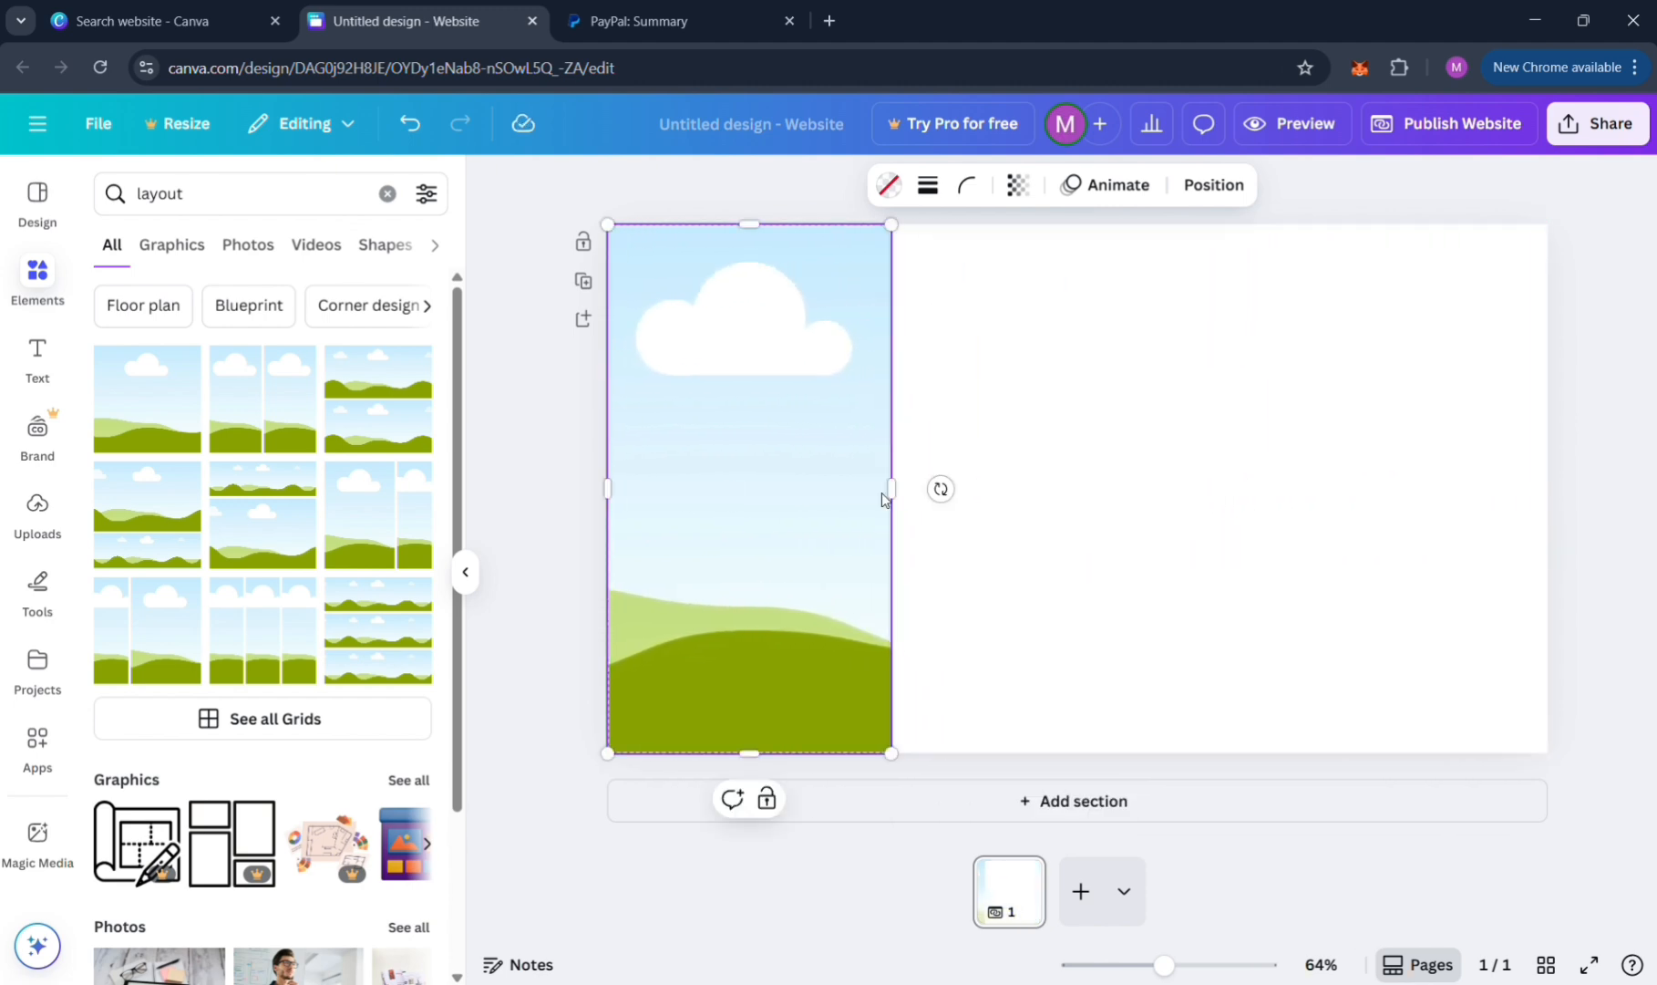
pyautogui.moveTo(886, 492); pyautogui.dragTo(1004, 493)
pyautogui.click(1172, 490)
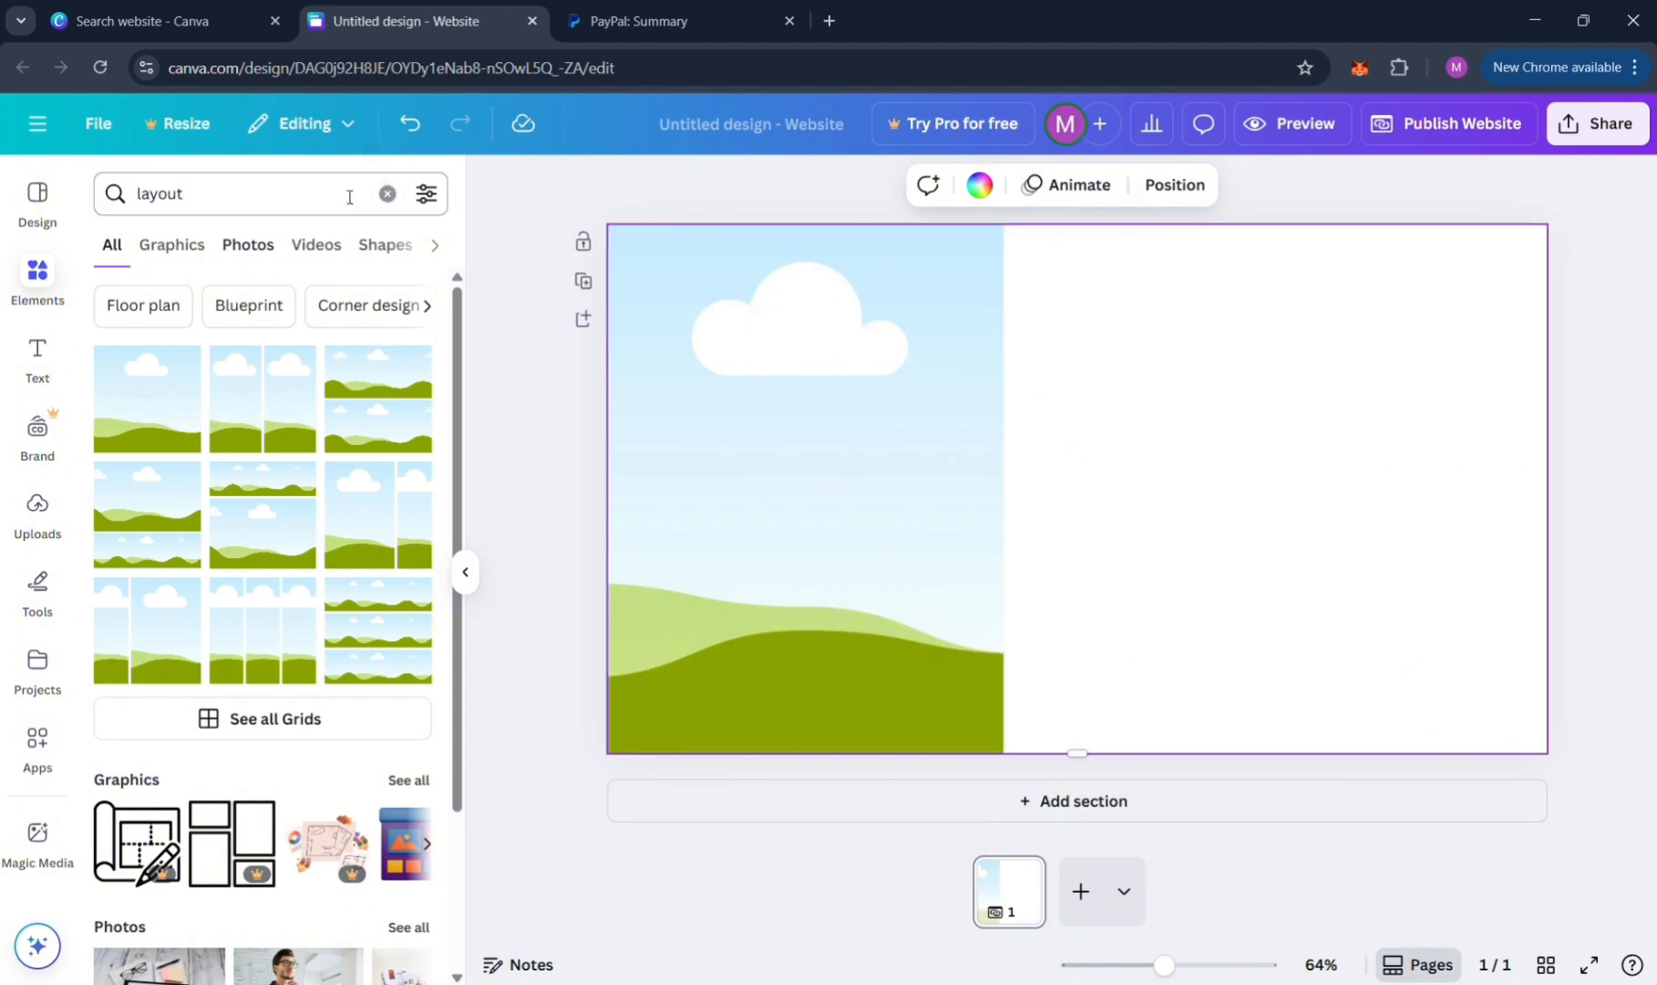
# Step: Replace the previous elements search with a search for "cancer"
pyautogui.click(387, 194)
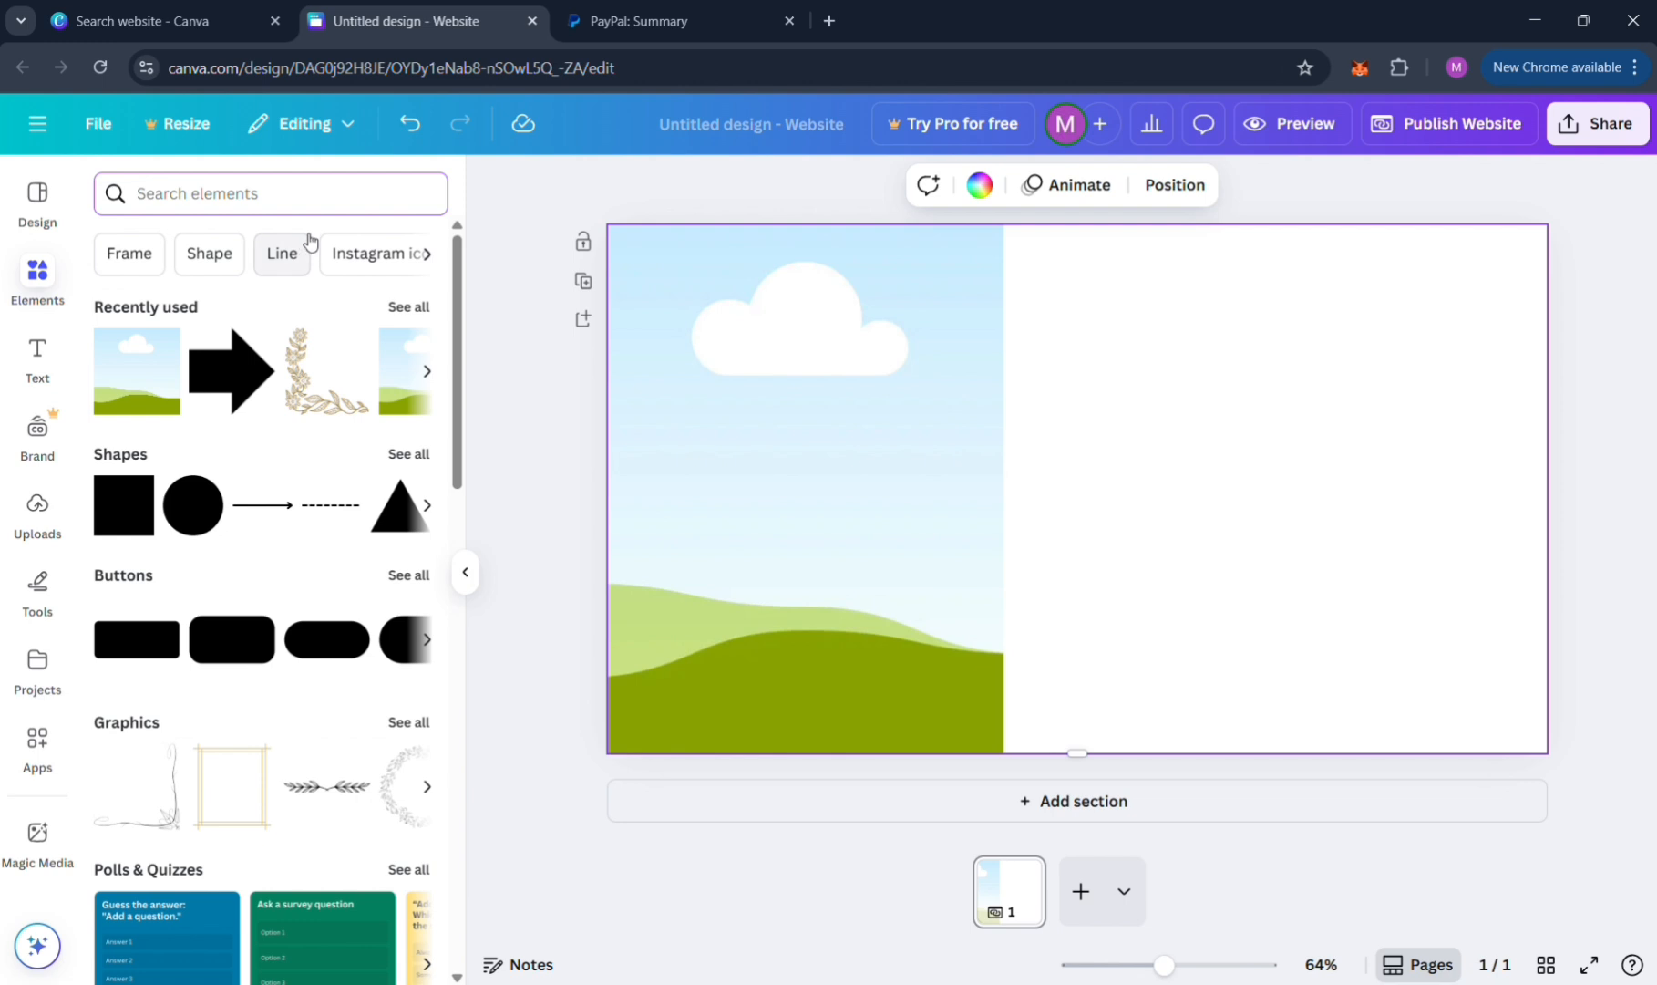
pyautogui.write('cancver')
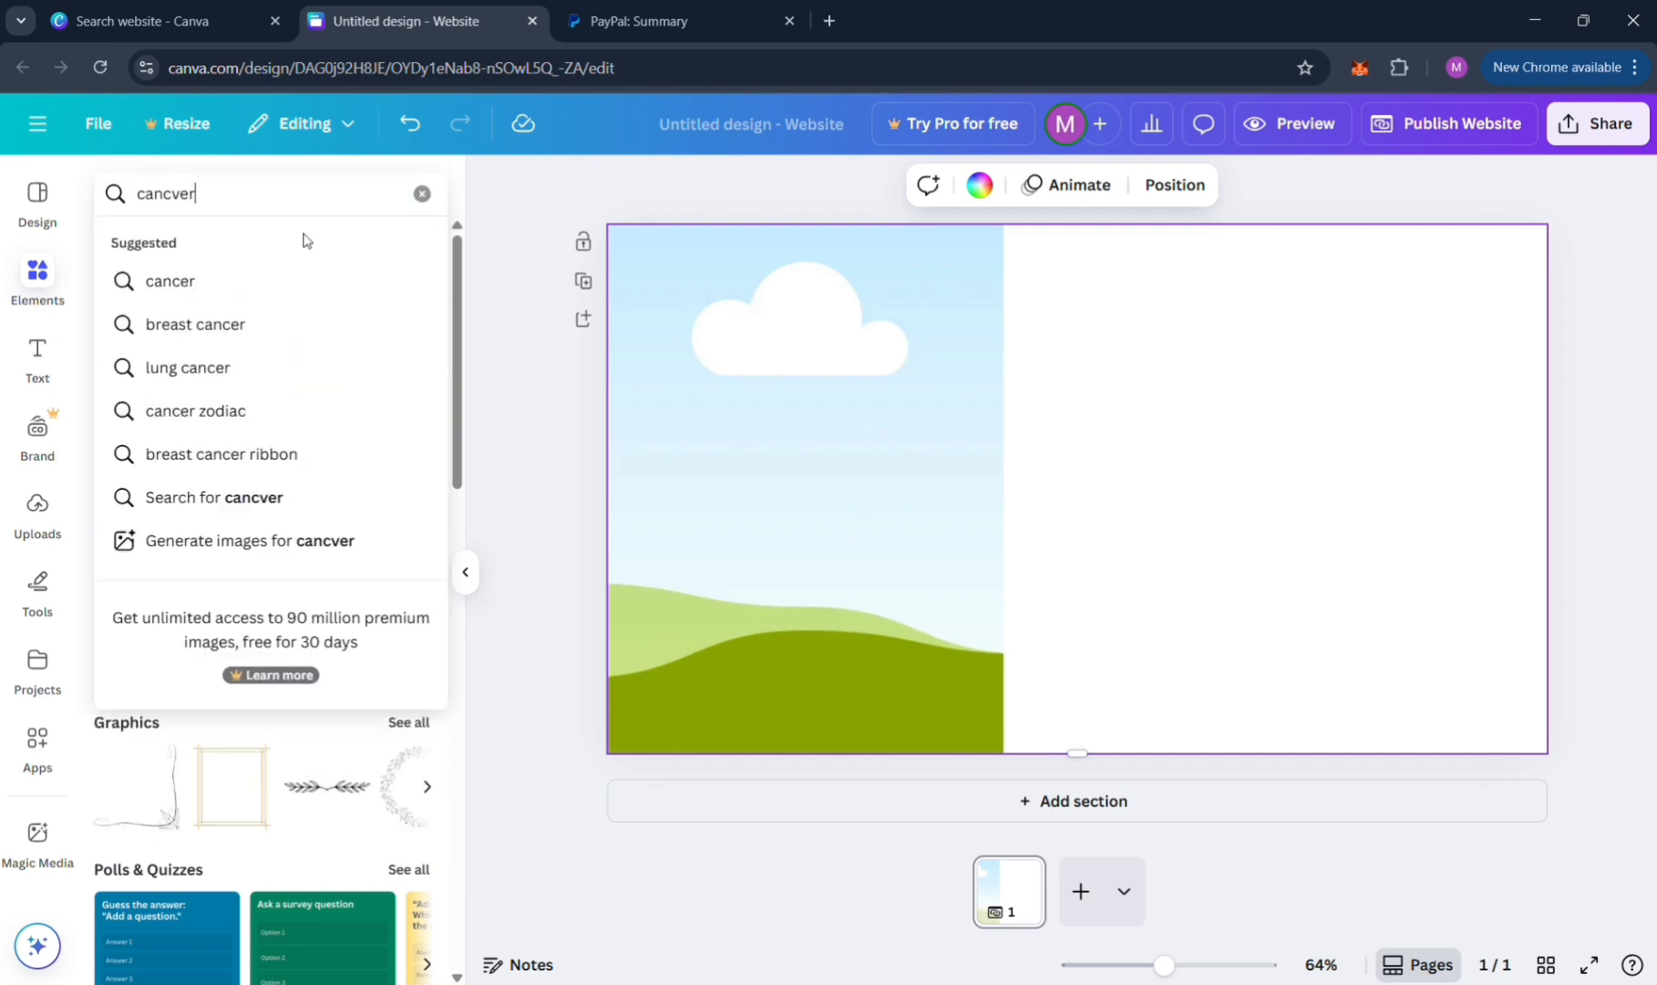
pyautogui.press('BackSpace')
pyautogui.press('BackSpace')
pyautogui.press('BackSpace')
pyautogui.write('er')
pyautogui.press('Return')
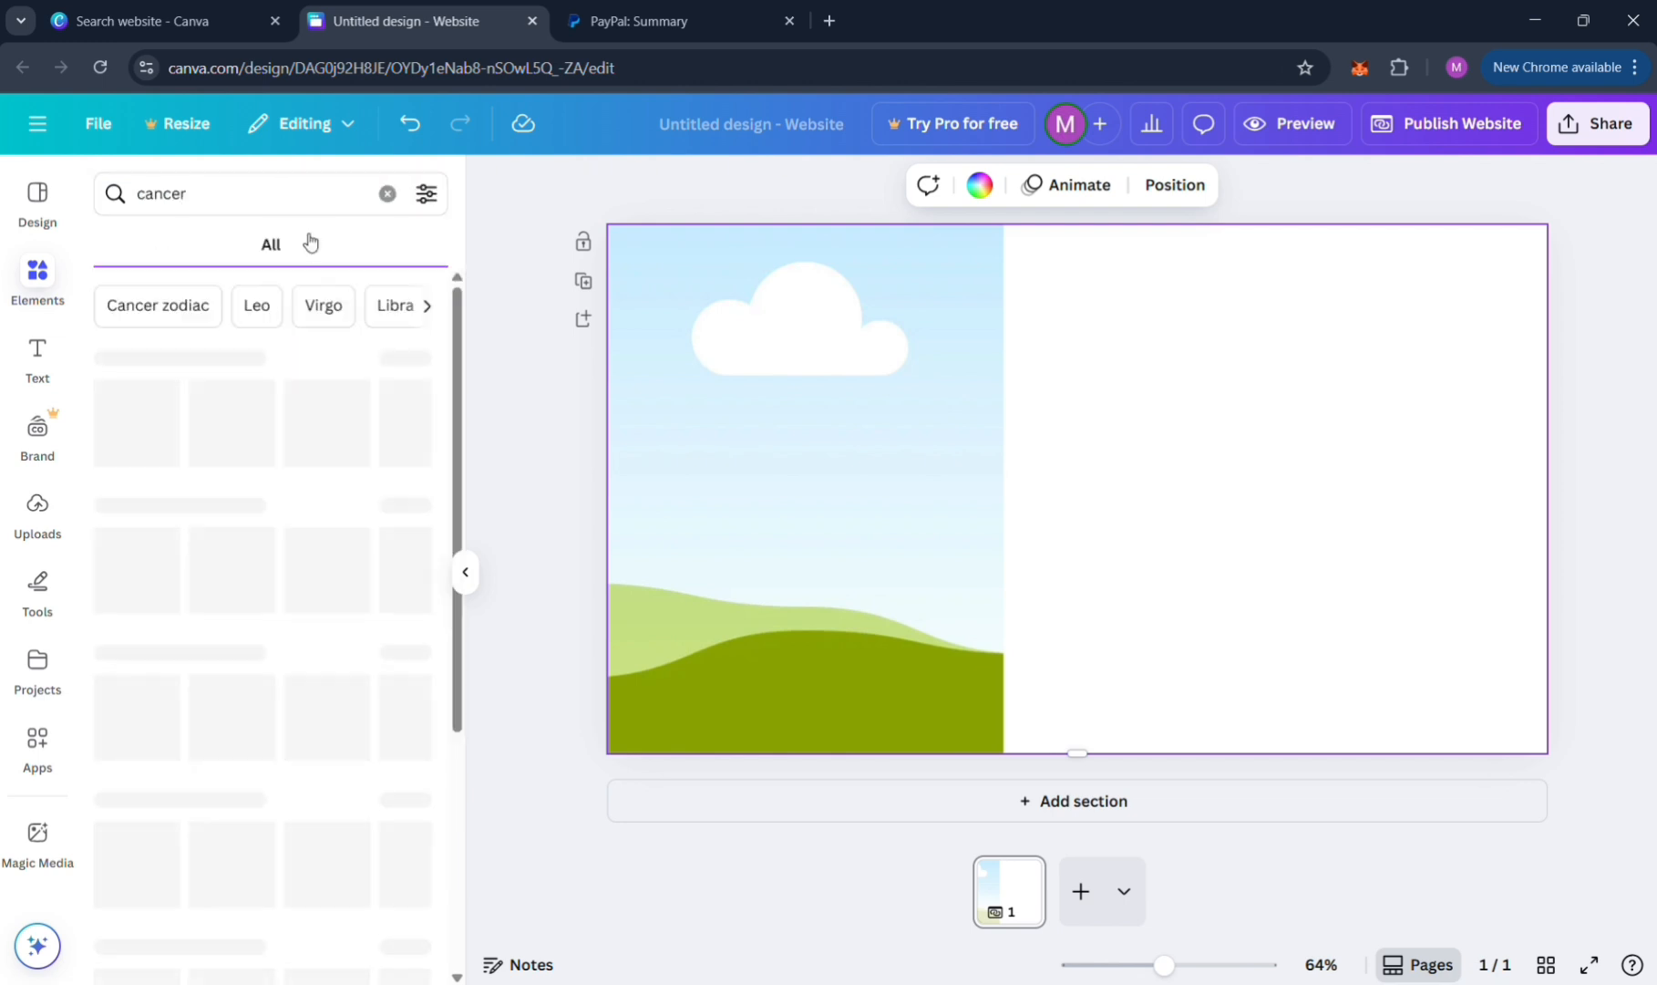
# Step: Limit the results to photos and fill the grid with the black-and-white photo of the patient in a wheelchair
pyautogui.click(264, 246)
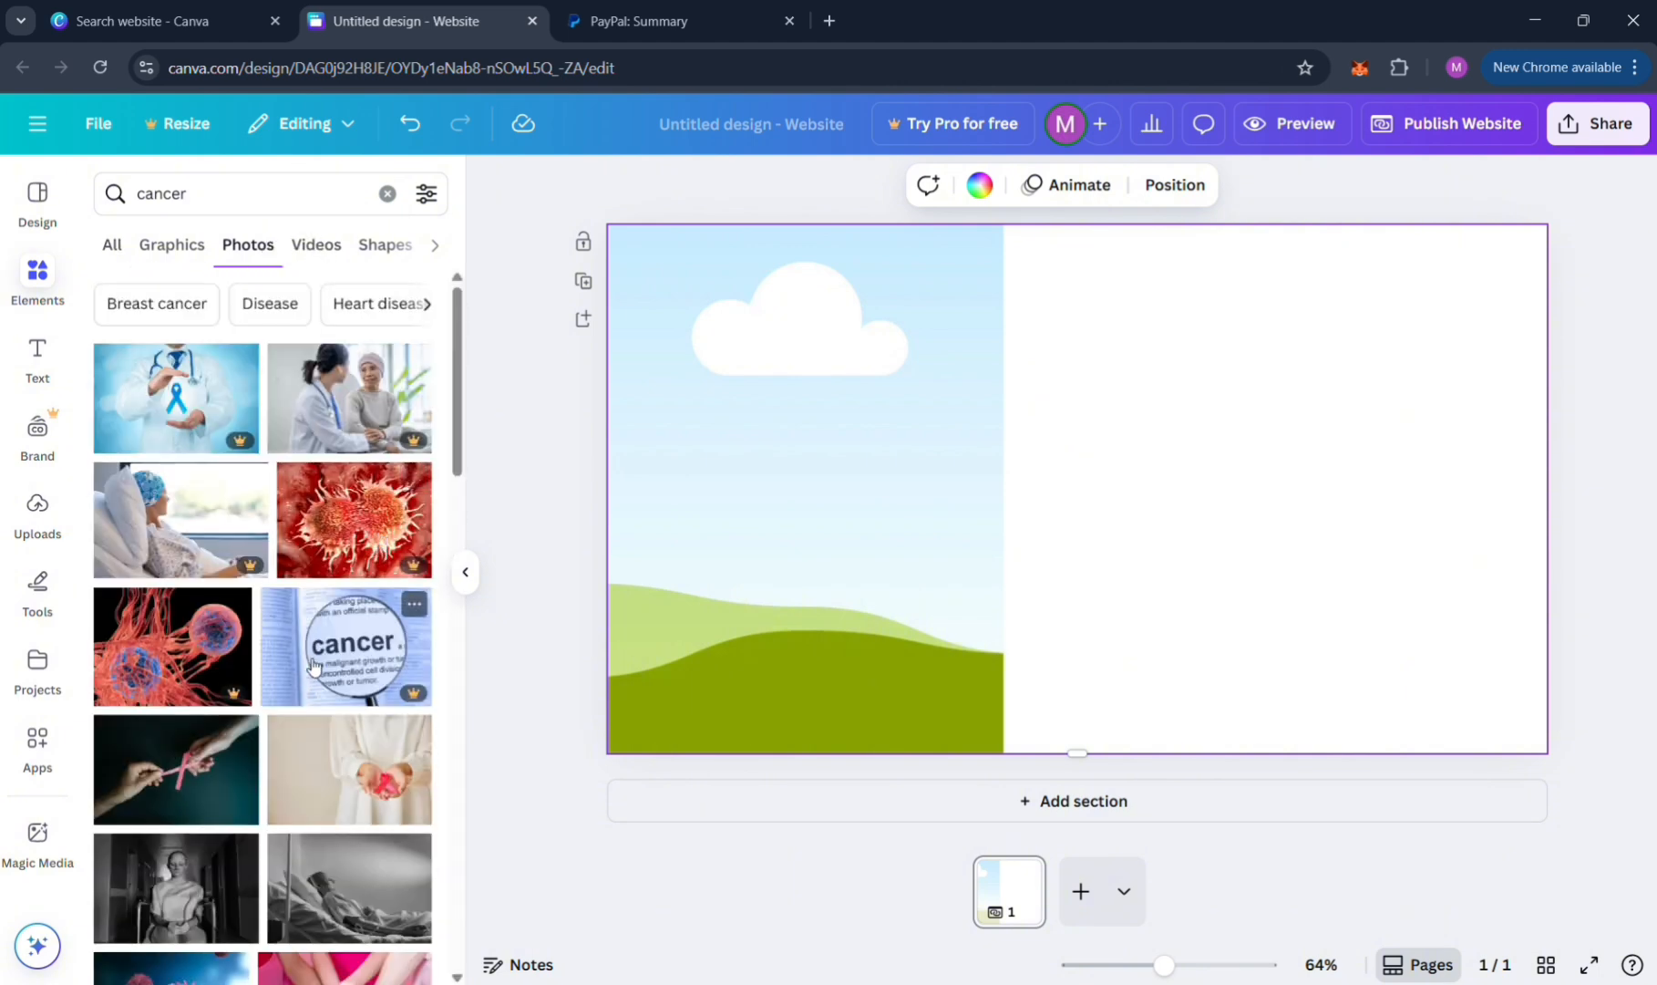
pyautogui.scroll(-3, 312, 666)
pyautogui.moveTo(201, 579); pyautogui.dragTo(736, 561)
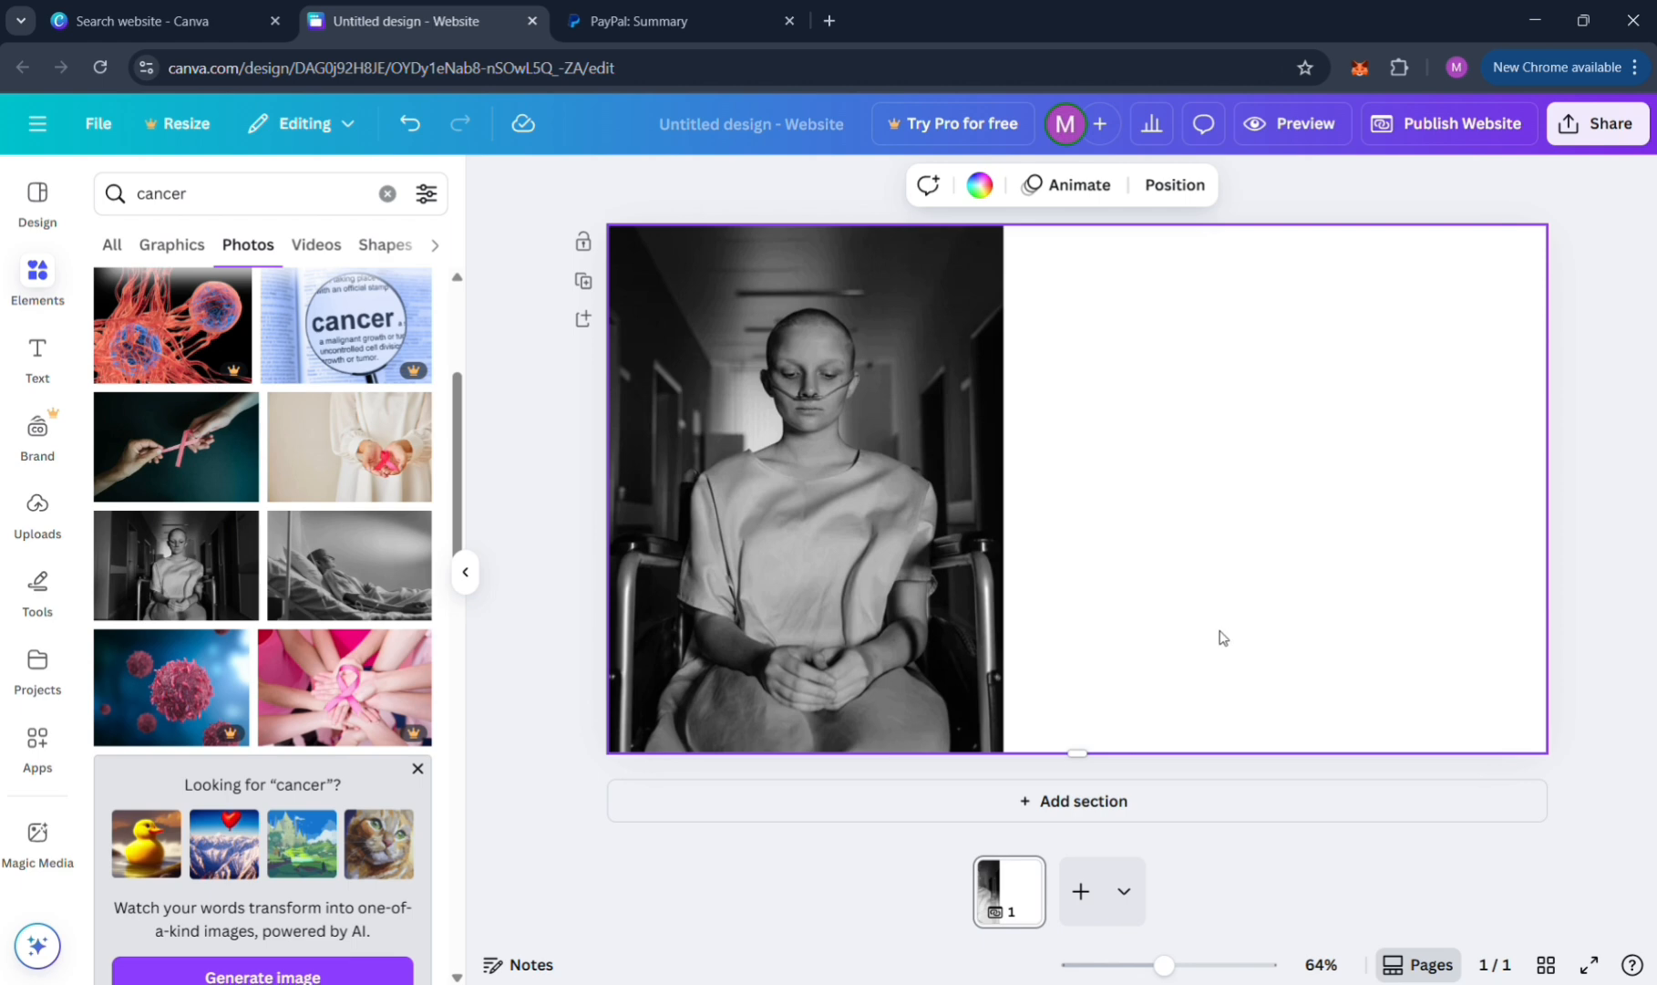
# Step: Add a heading to the page with the text "DONATE TO SAVE LIVES"
pyautogui.click(50, 376)
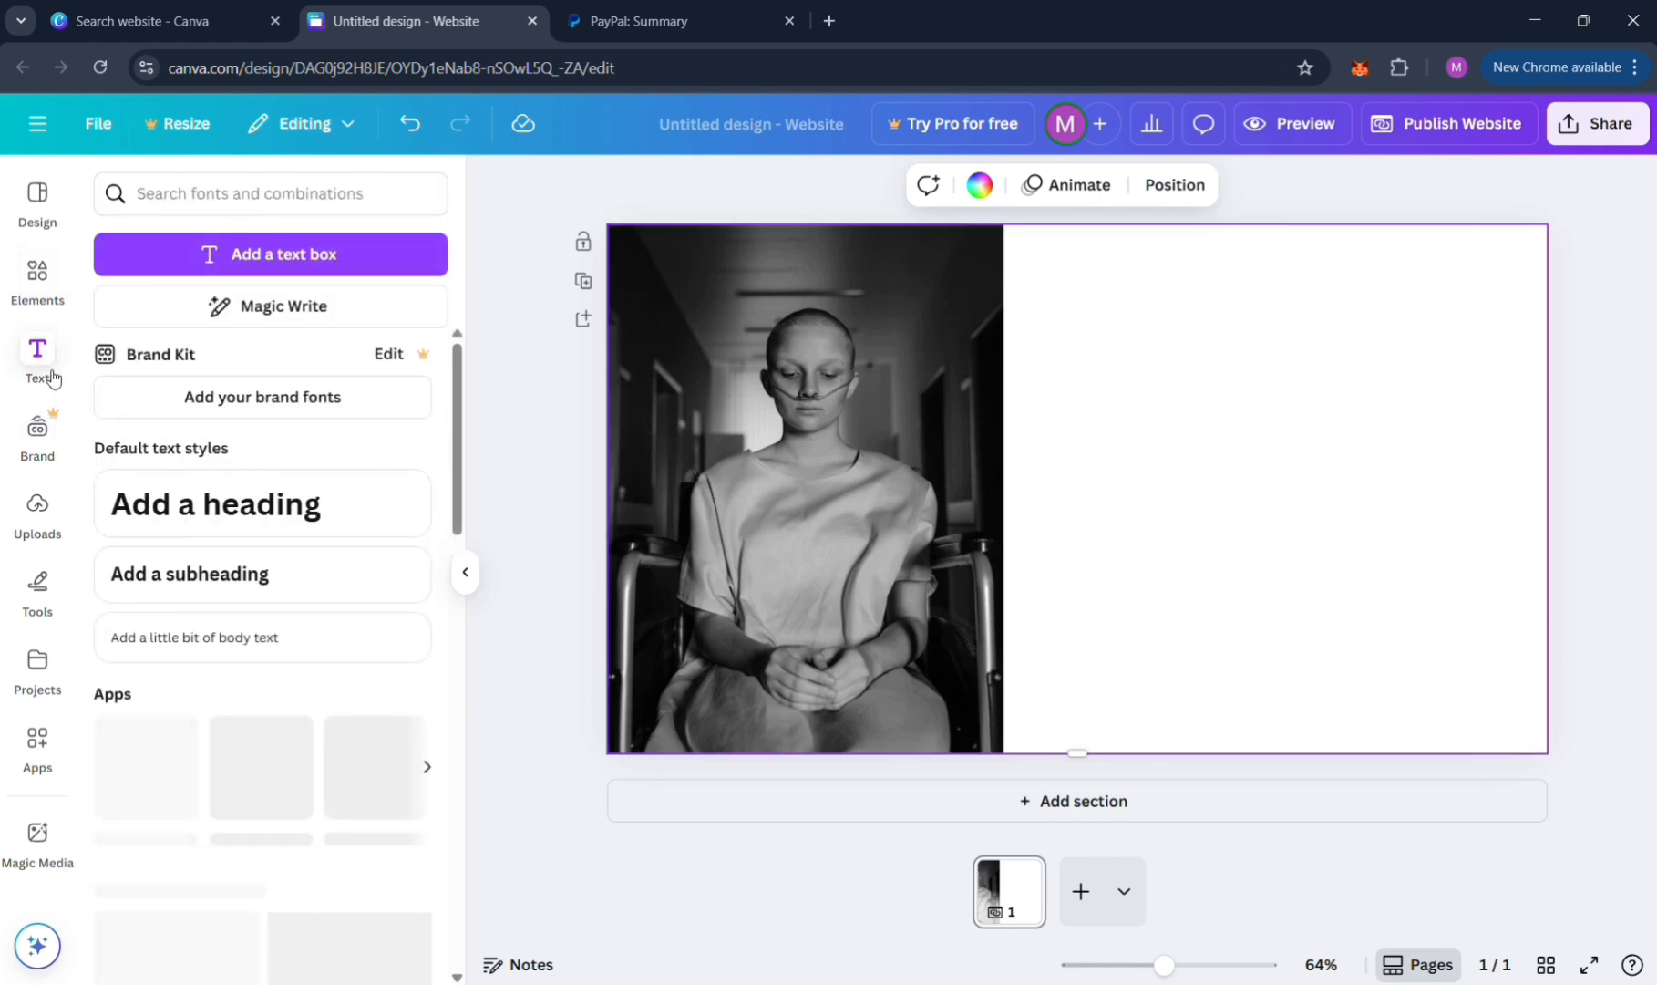
pyautogui.click(329, 522)
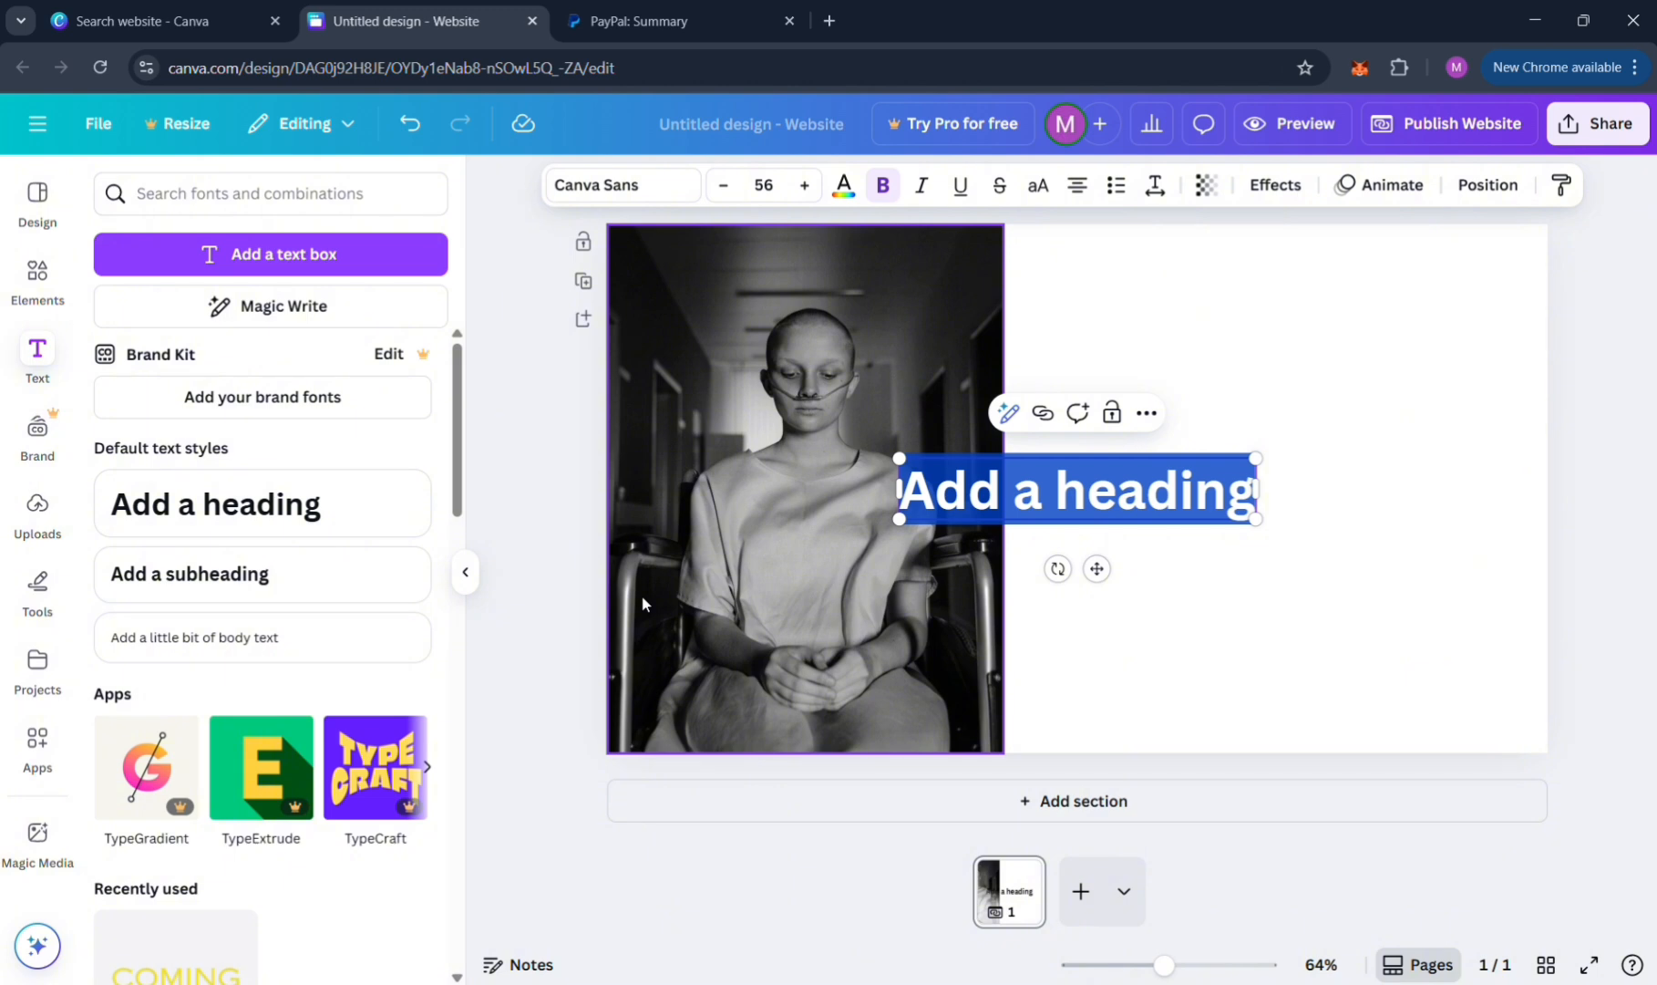
pyautogui.write('DONE')
pyautogui.press('BackSpace')
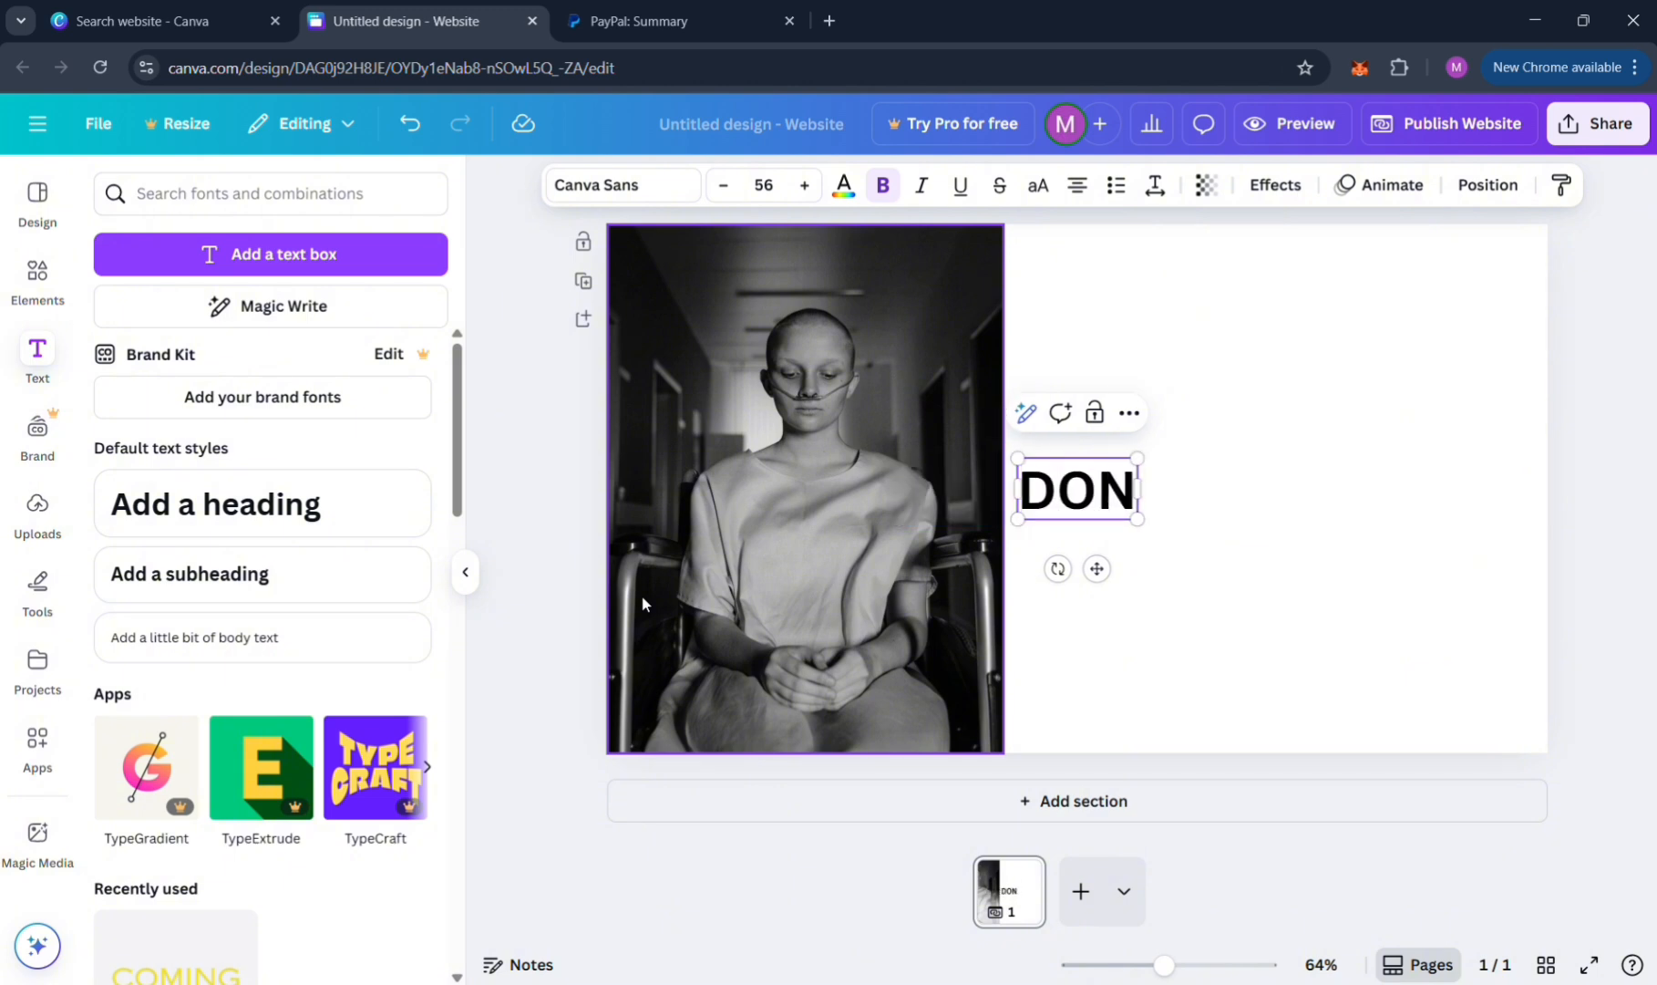
pyautogui.write('ATE TO SAVE')
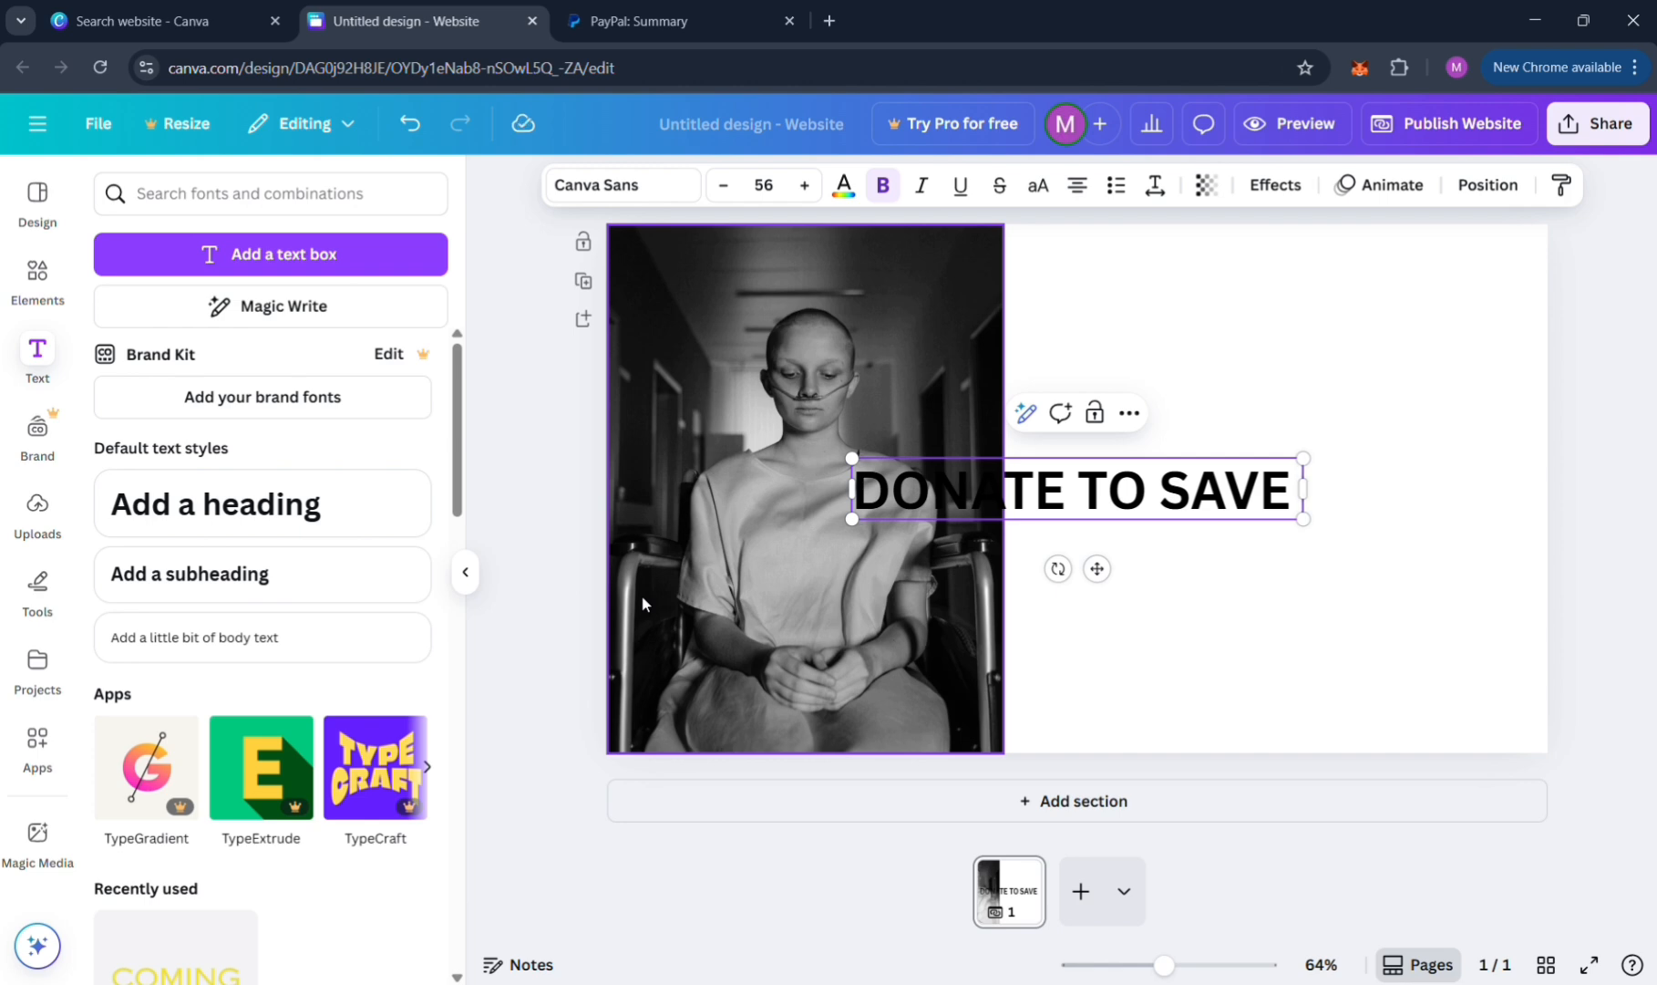
pyautogui.write(' LIVES')
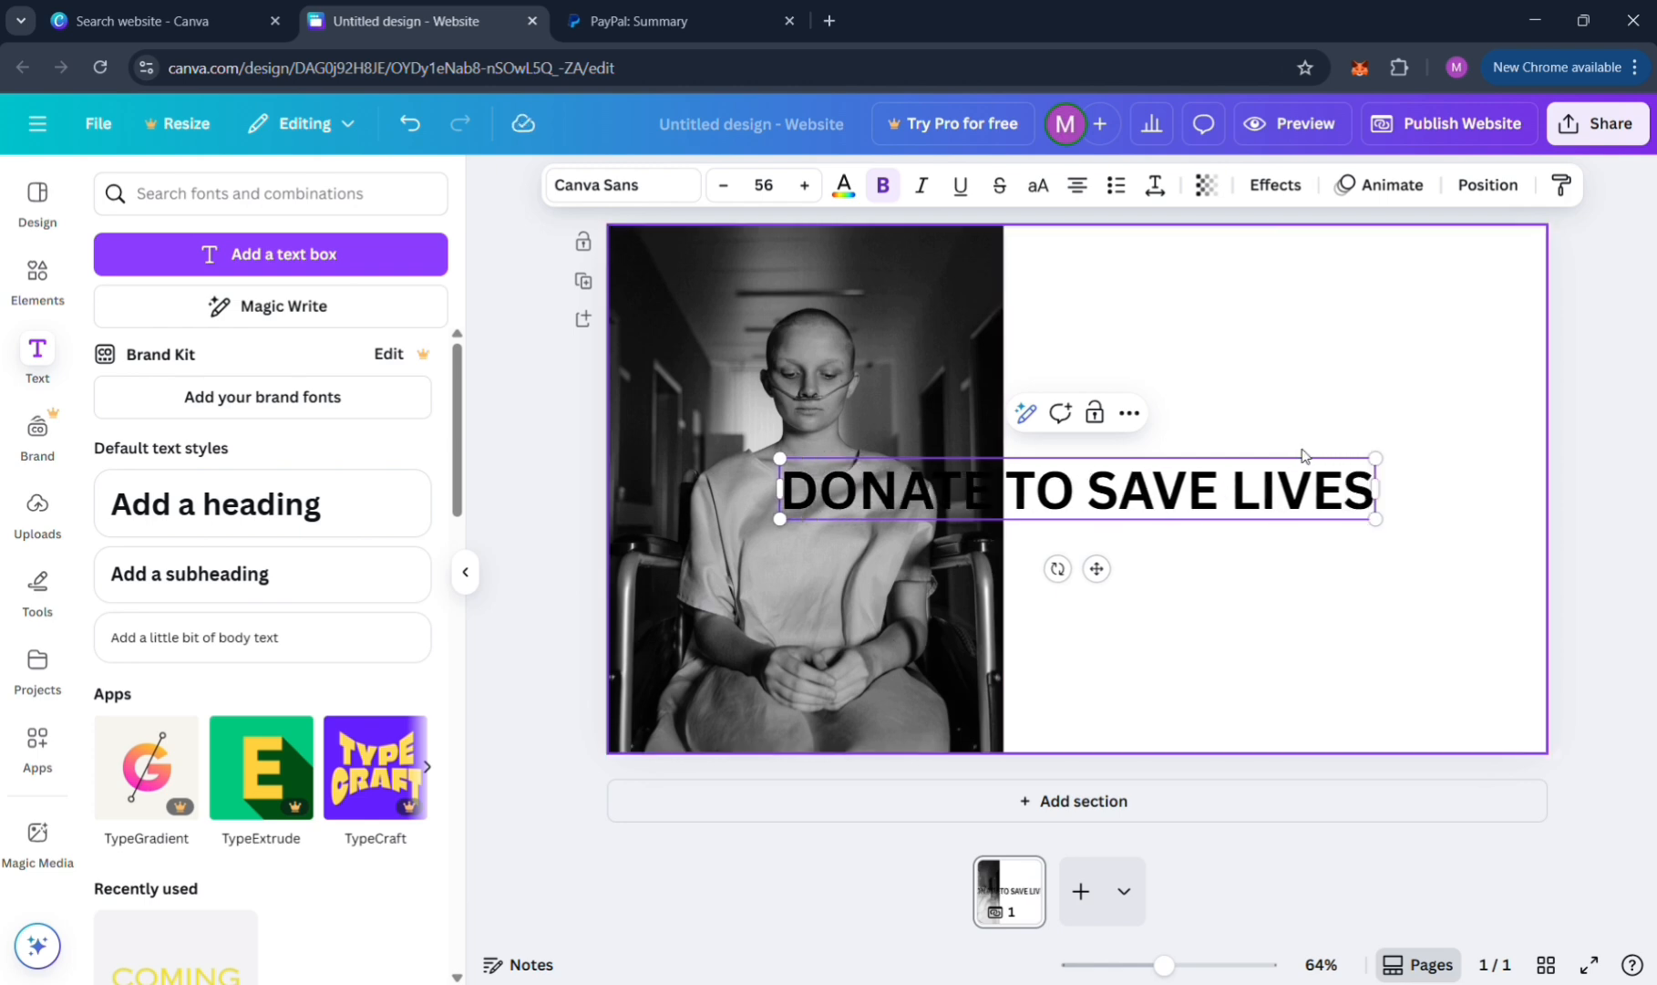
# Step: Resize the heading to about 42.3 and place it near the top of the empty area beside the photo
pyautogui.moveTo(1375, 521); pyautogui.dragTo(1116, 507)
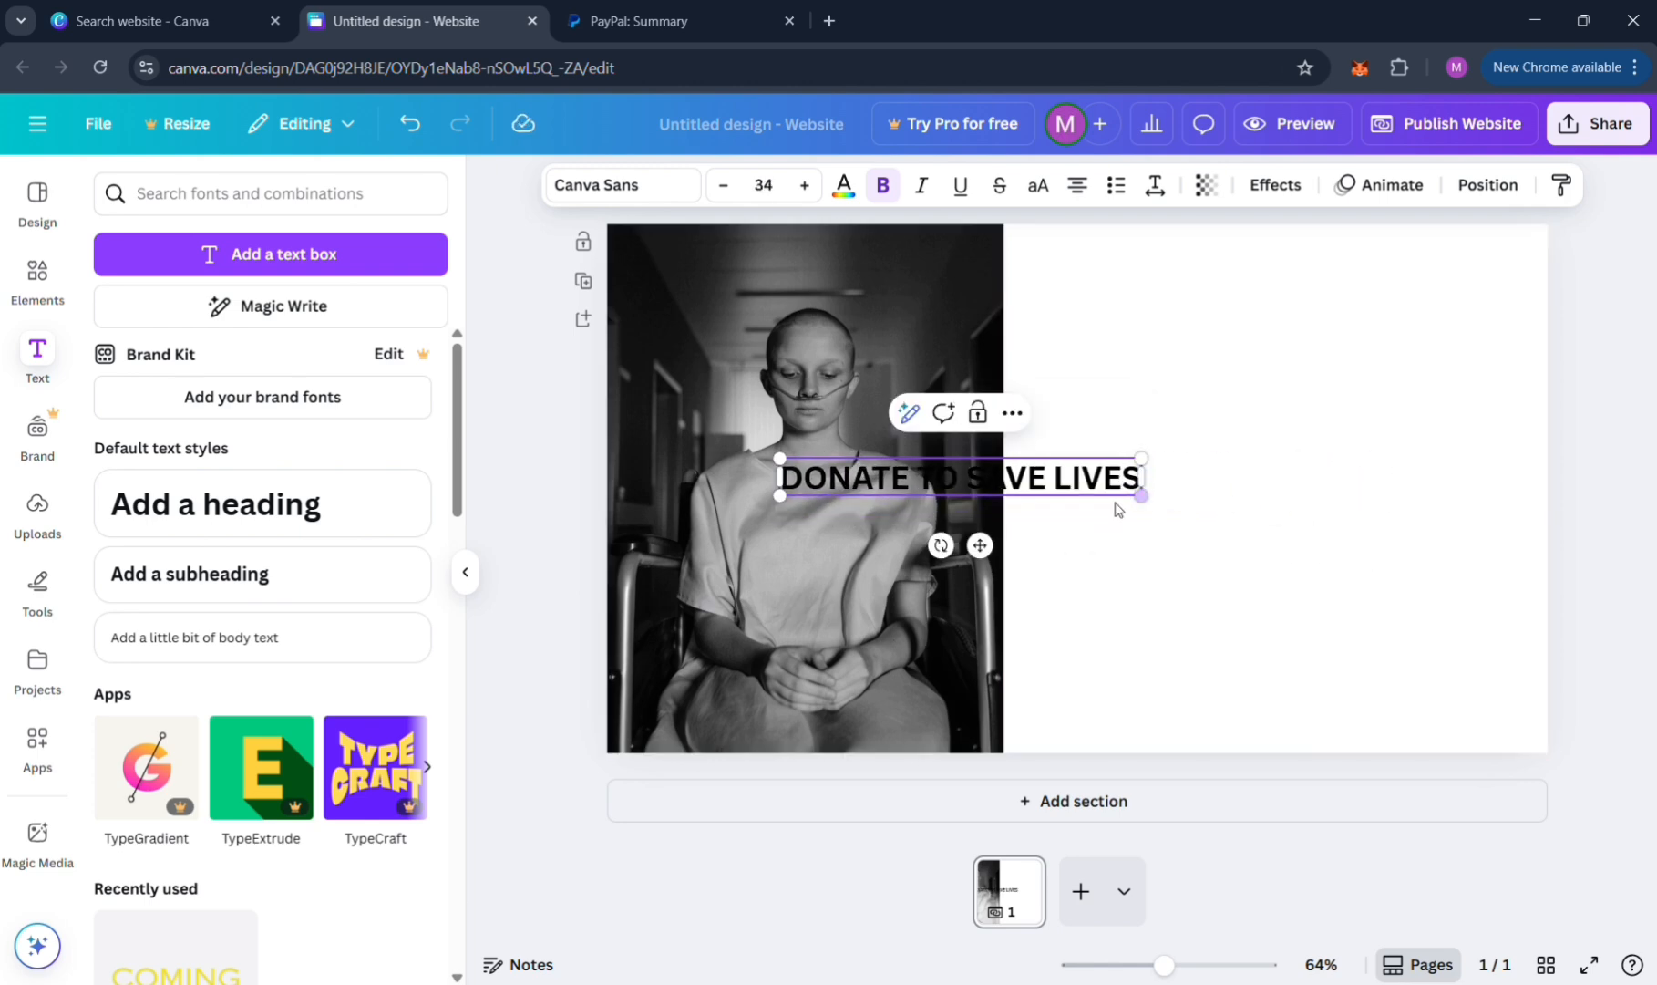
pyautogui.moveTo(982, 545); pyautogui.dragTo(1279, 394)
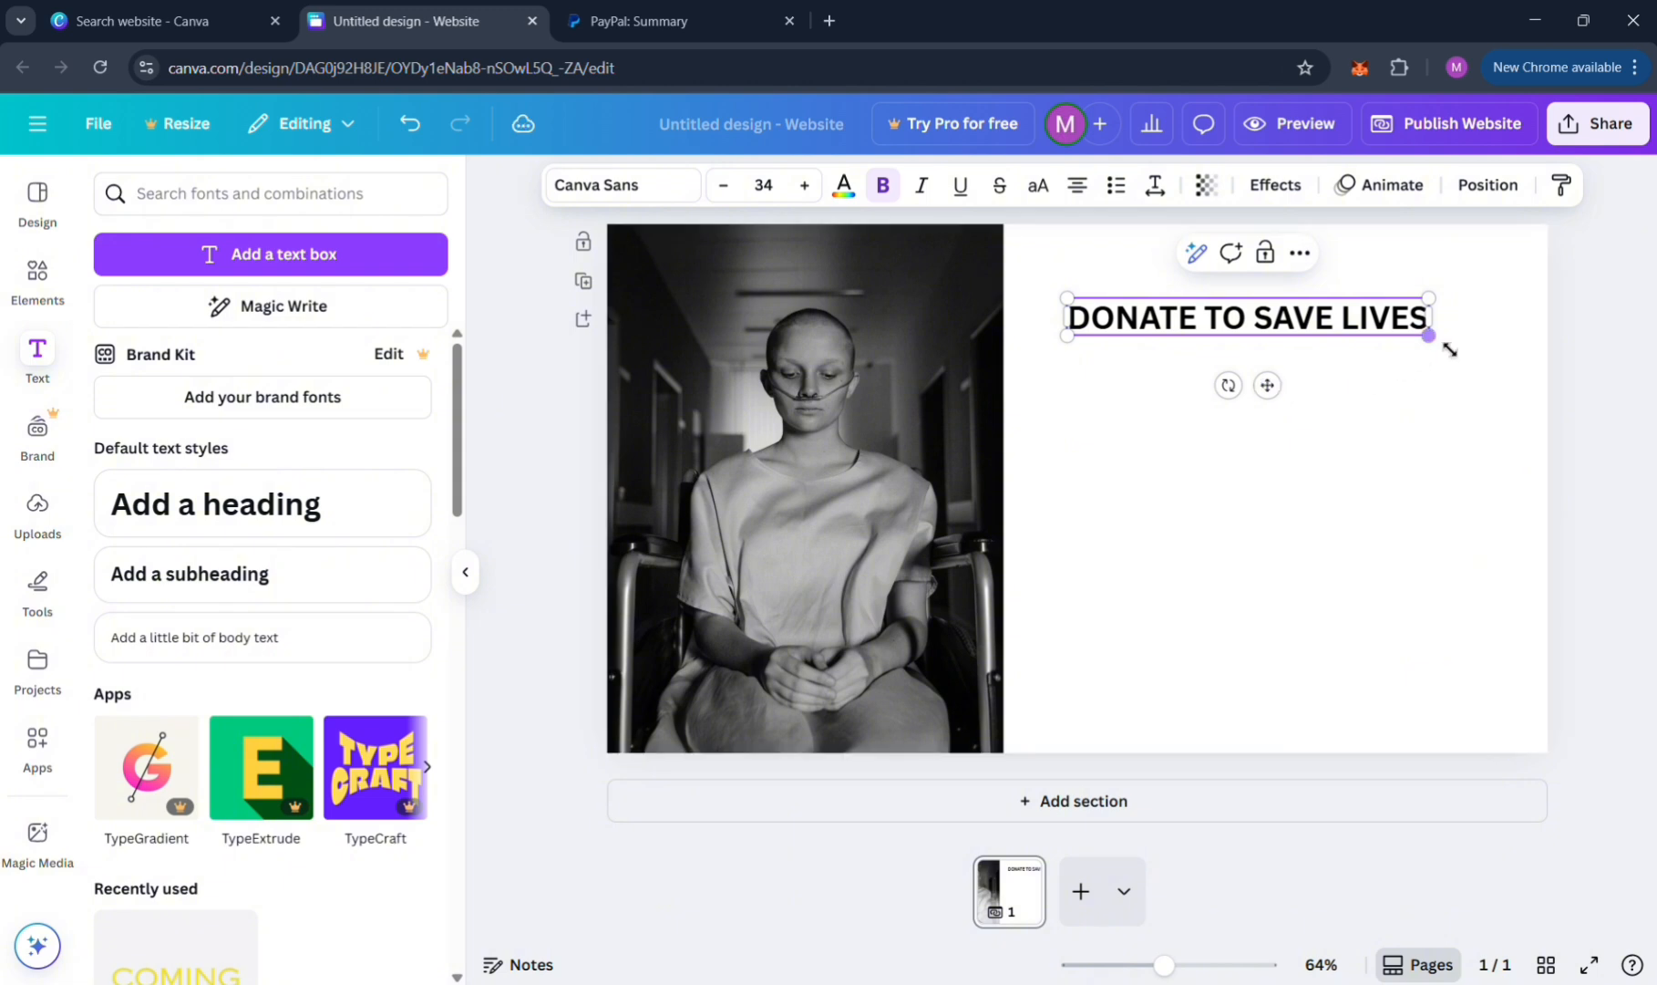
pyautogui.moveTo(1433, 343); pyautogui.dragTo(1500, 375)
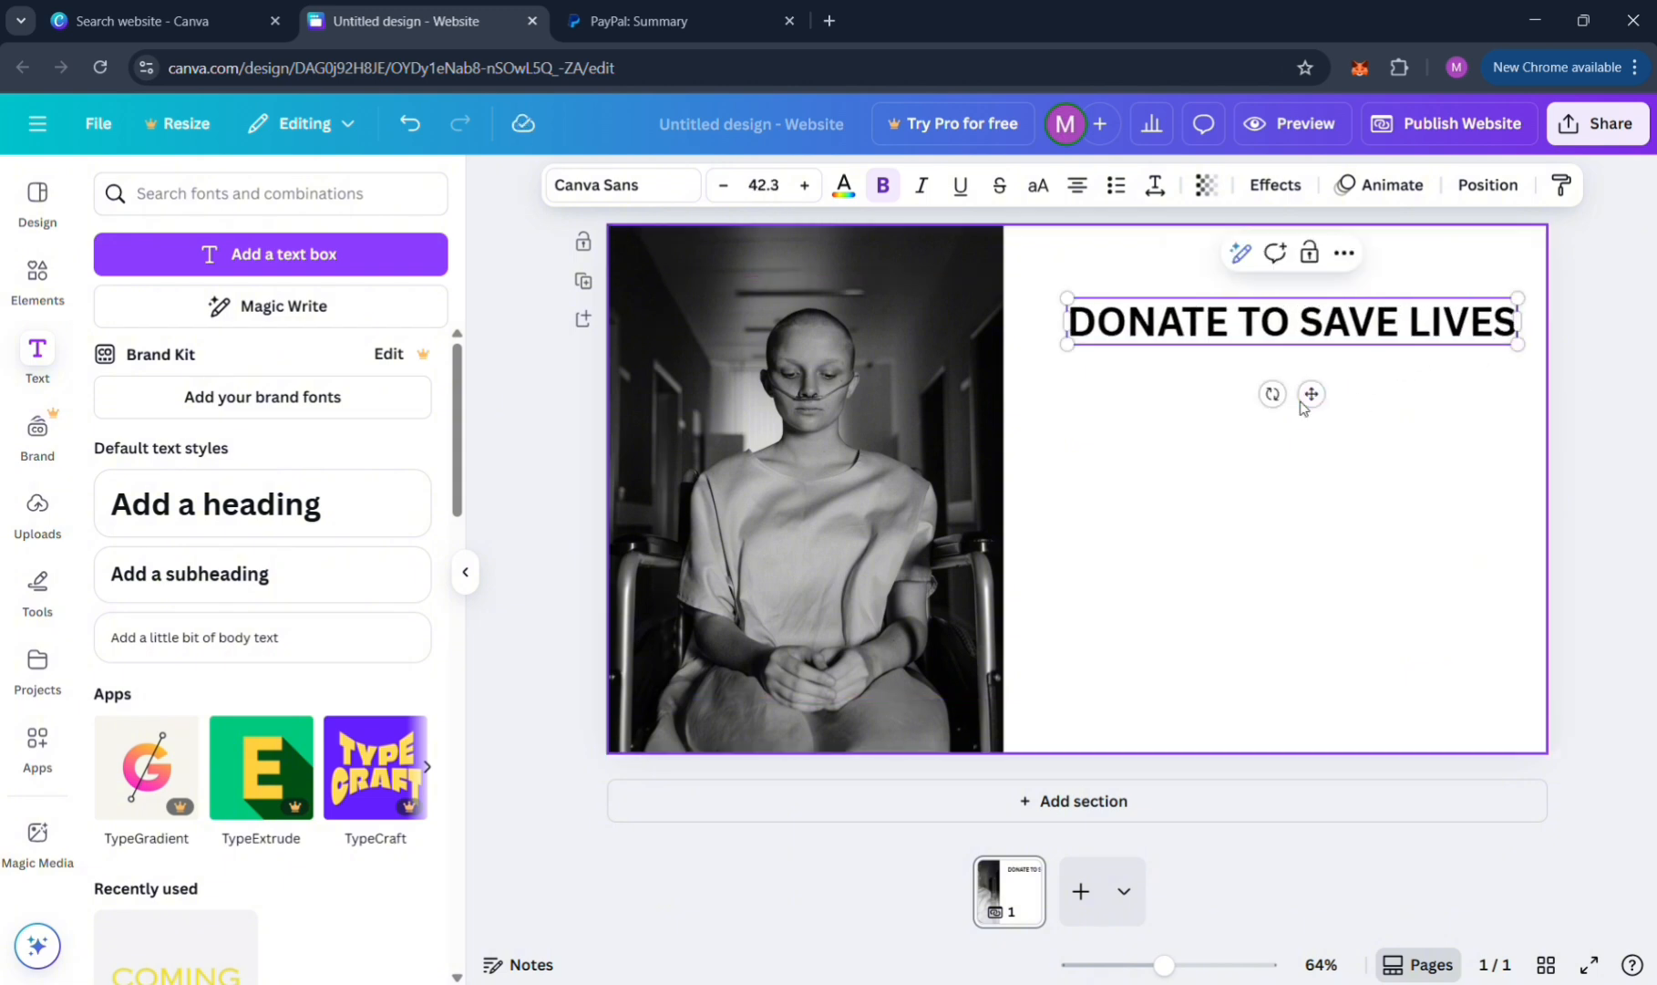
pyautogui.moveTo(1311, 394)
pyautogui.mouseDown()
pyautogui.moveTo(1295, 433)
pyautogui.moveTo(1301, 383)
pyautogui.mouseUp()
pyautogui.click(1300, 465)
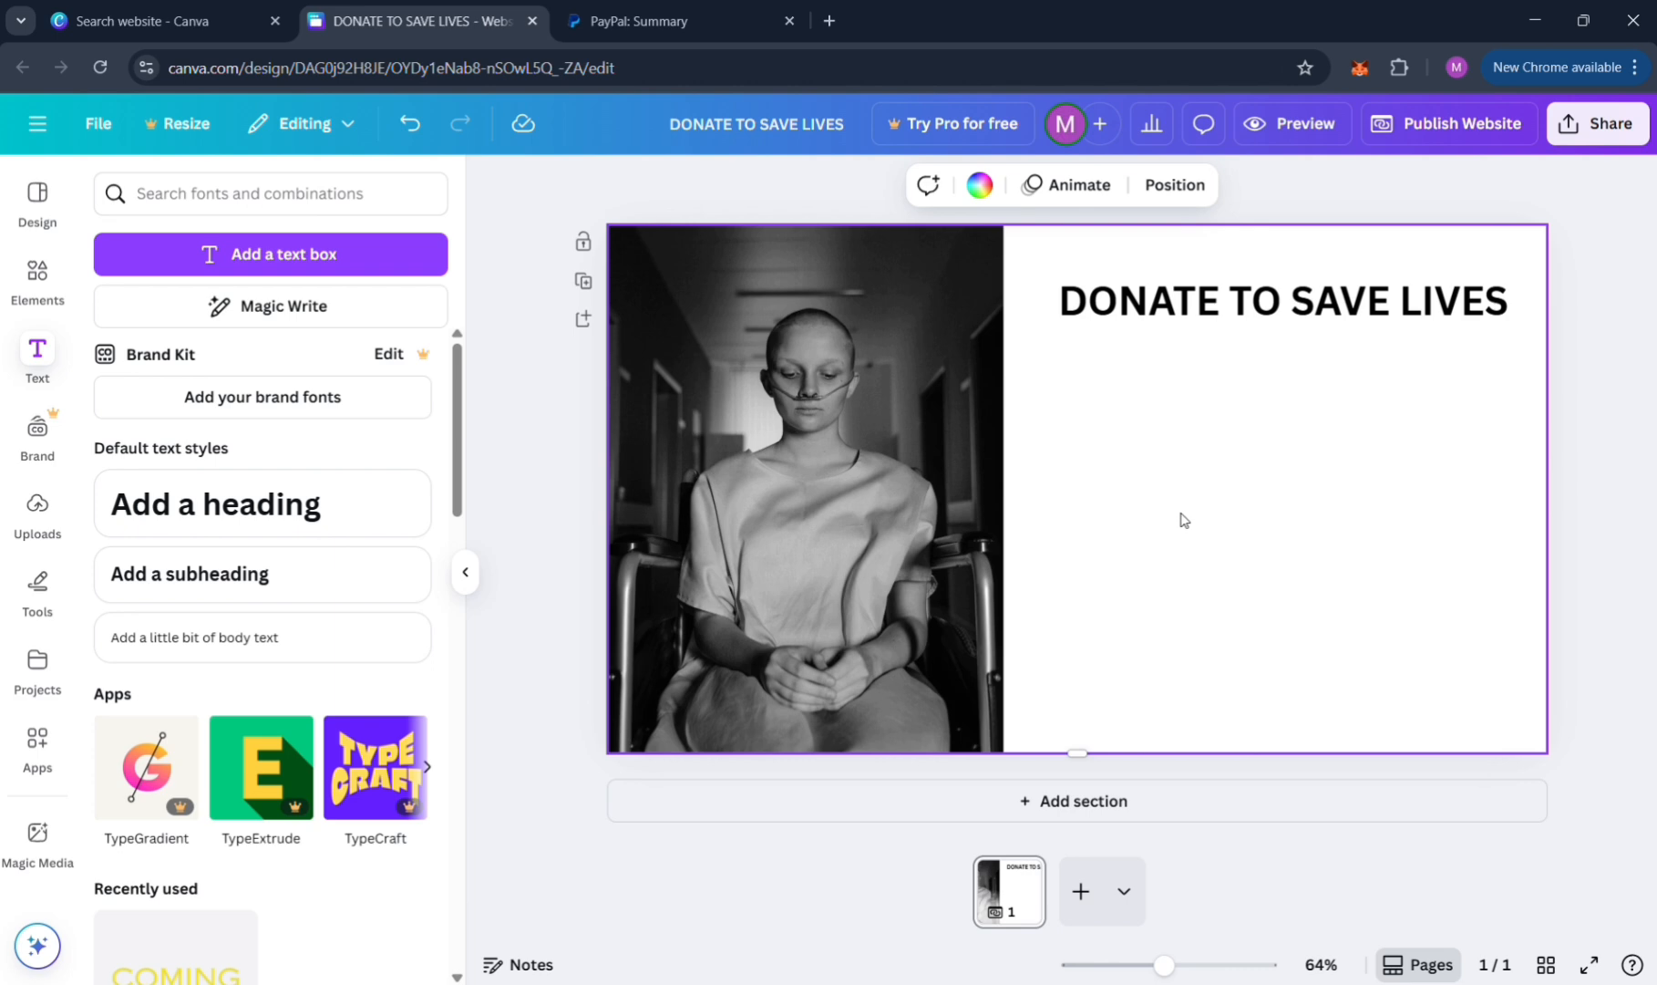
pyautogui.click(1085, 329)
pyautogui.click(1103, 567)
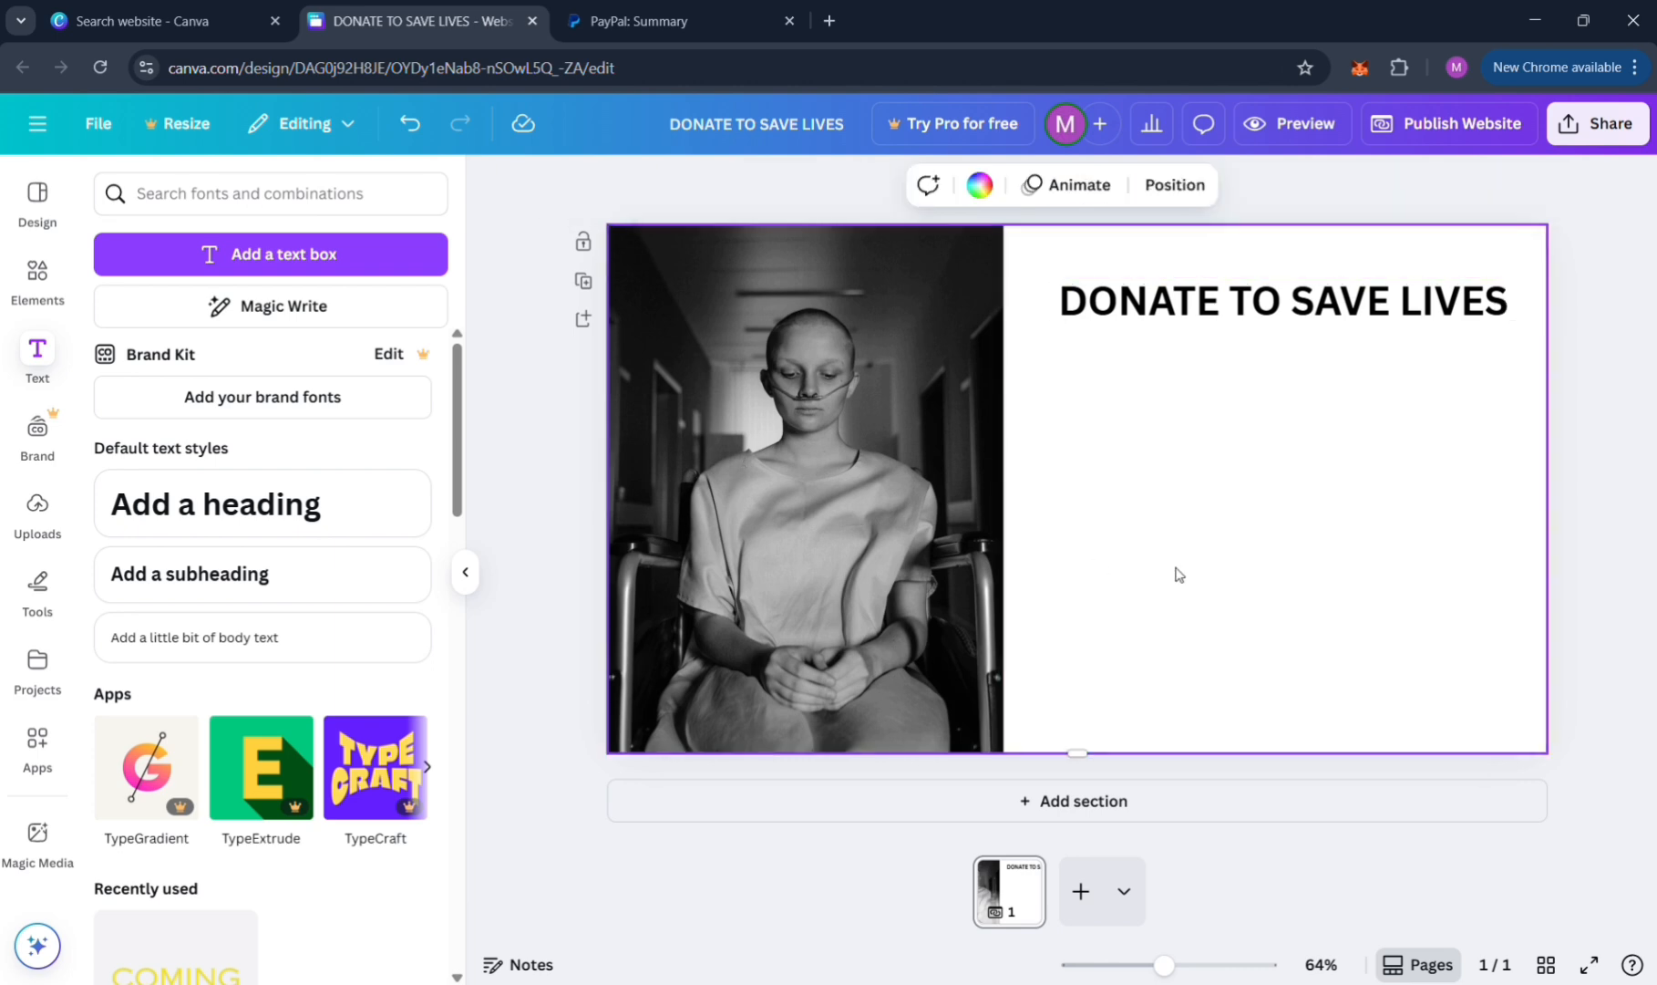
# Step: Try several background colors on the page and settle on the default black-to-white gradient
pyautogui.click(994, 188)
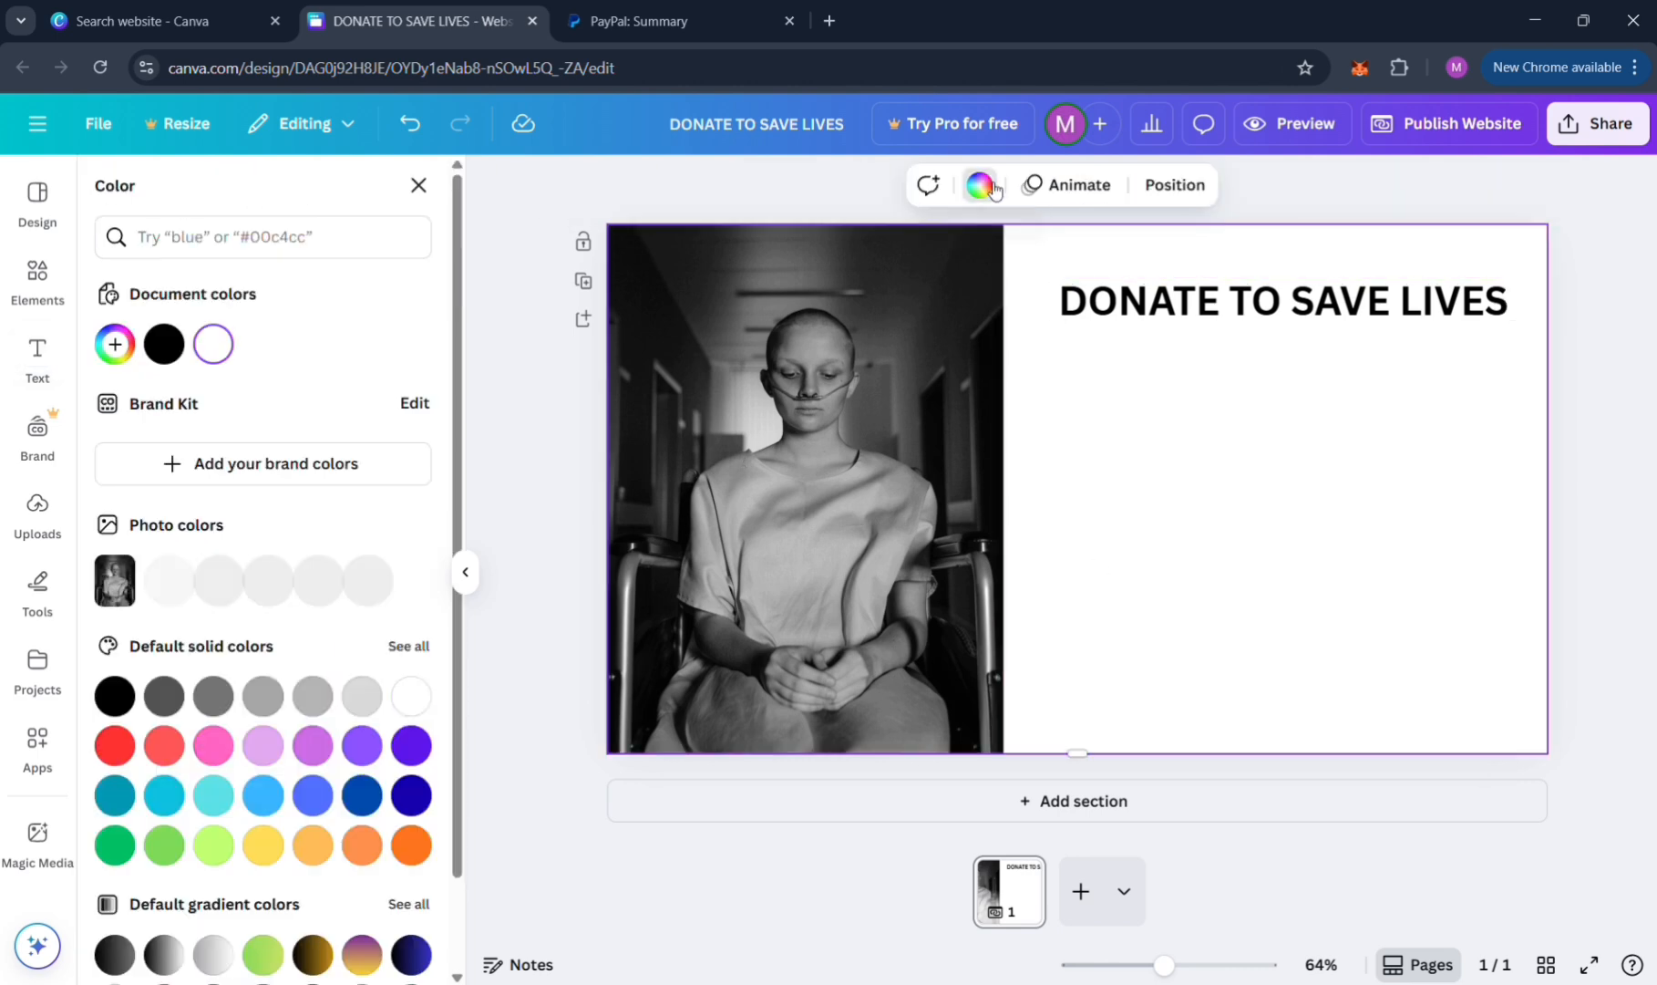
pyautogui.click(362, 753)
pyautogui.scroll(-1, 299, 793)
pyautogui.click(262, 849)
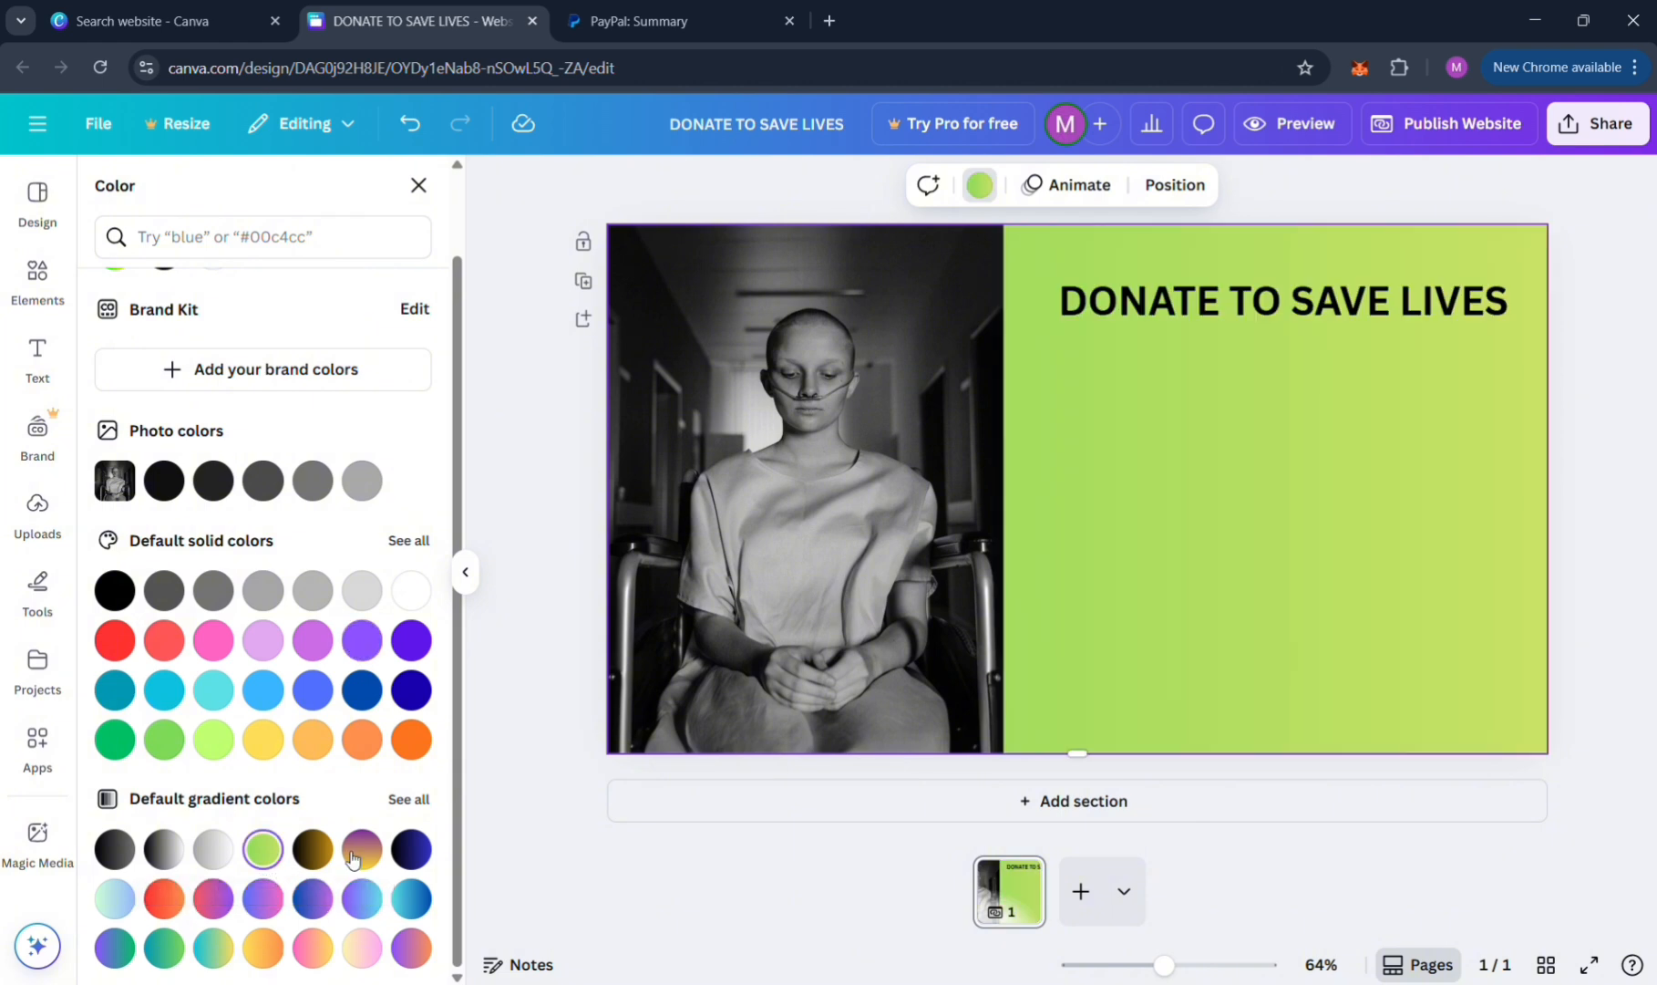
pyautogui.click(353, 856)
pyautogui.click(173, 859)
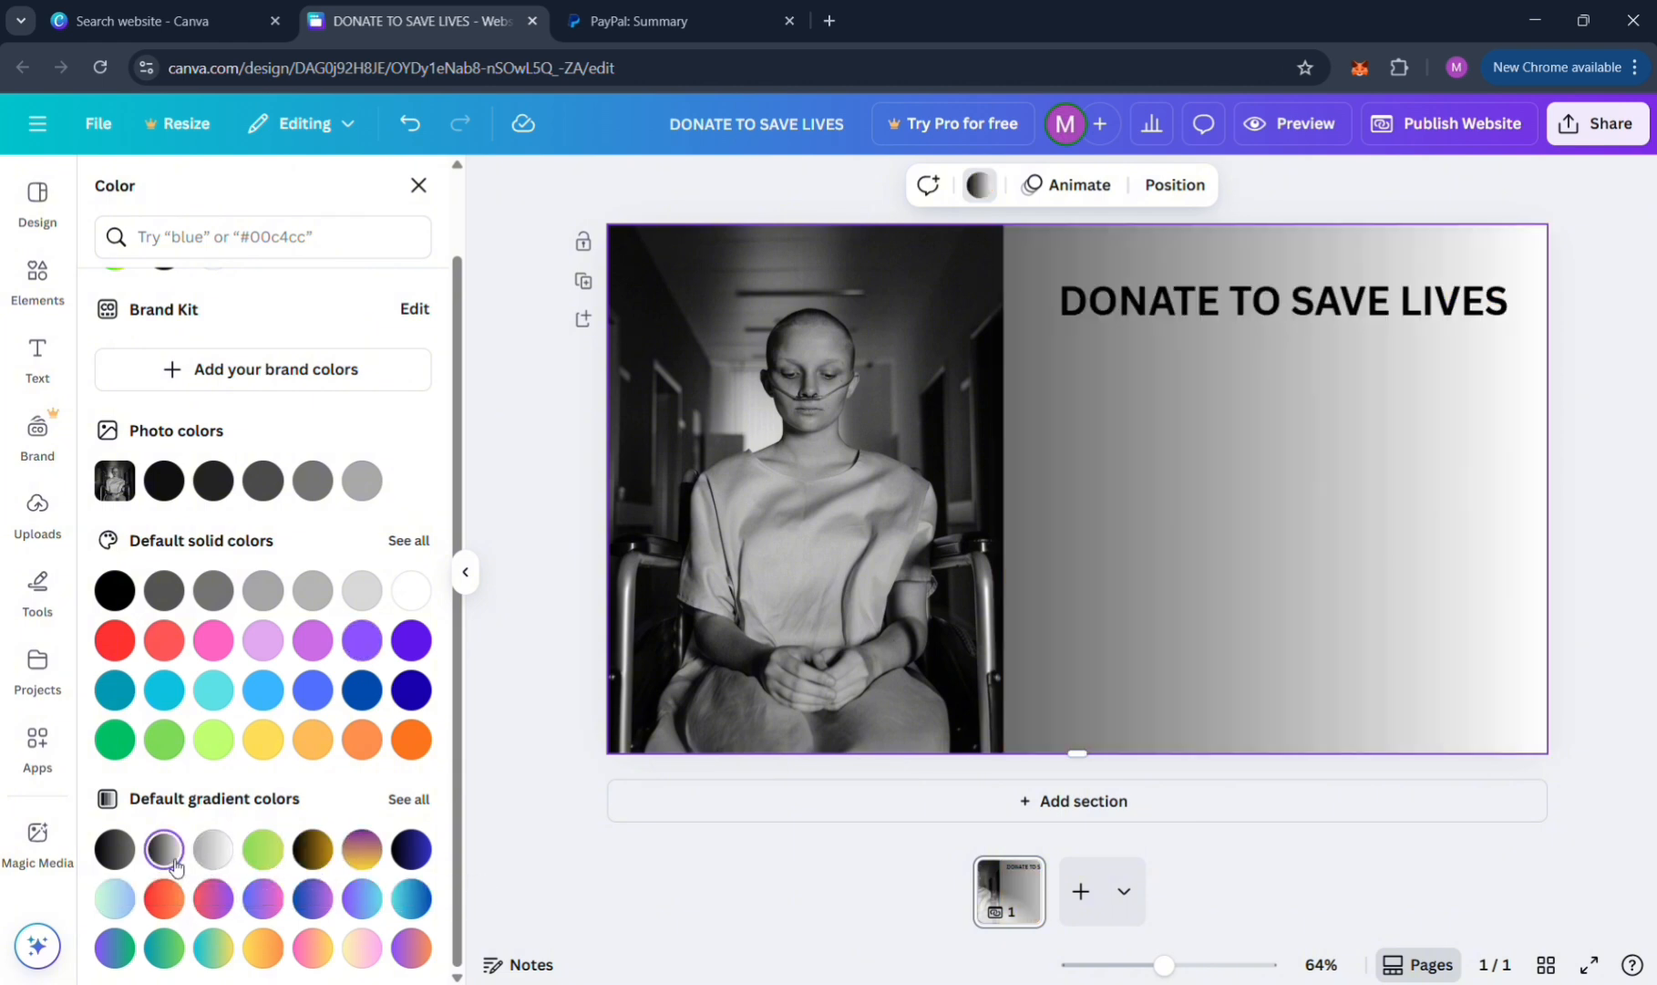
pyautogui.click(1581, 502)
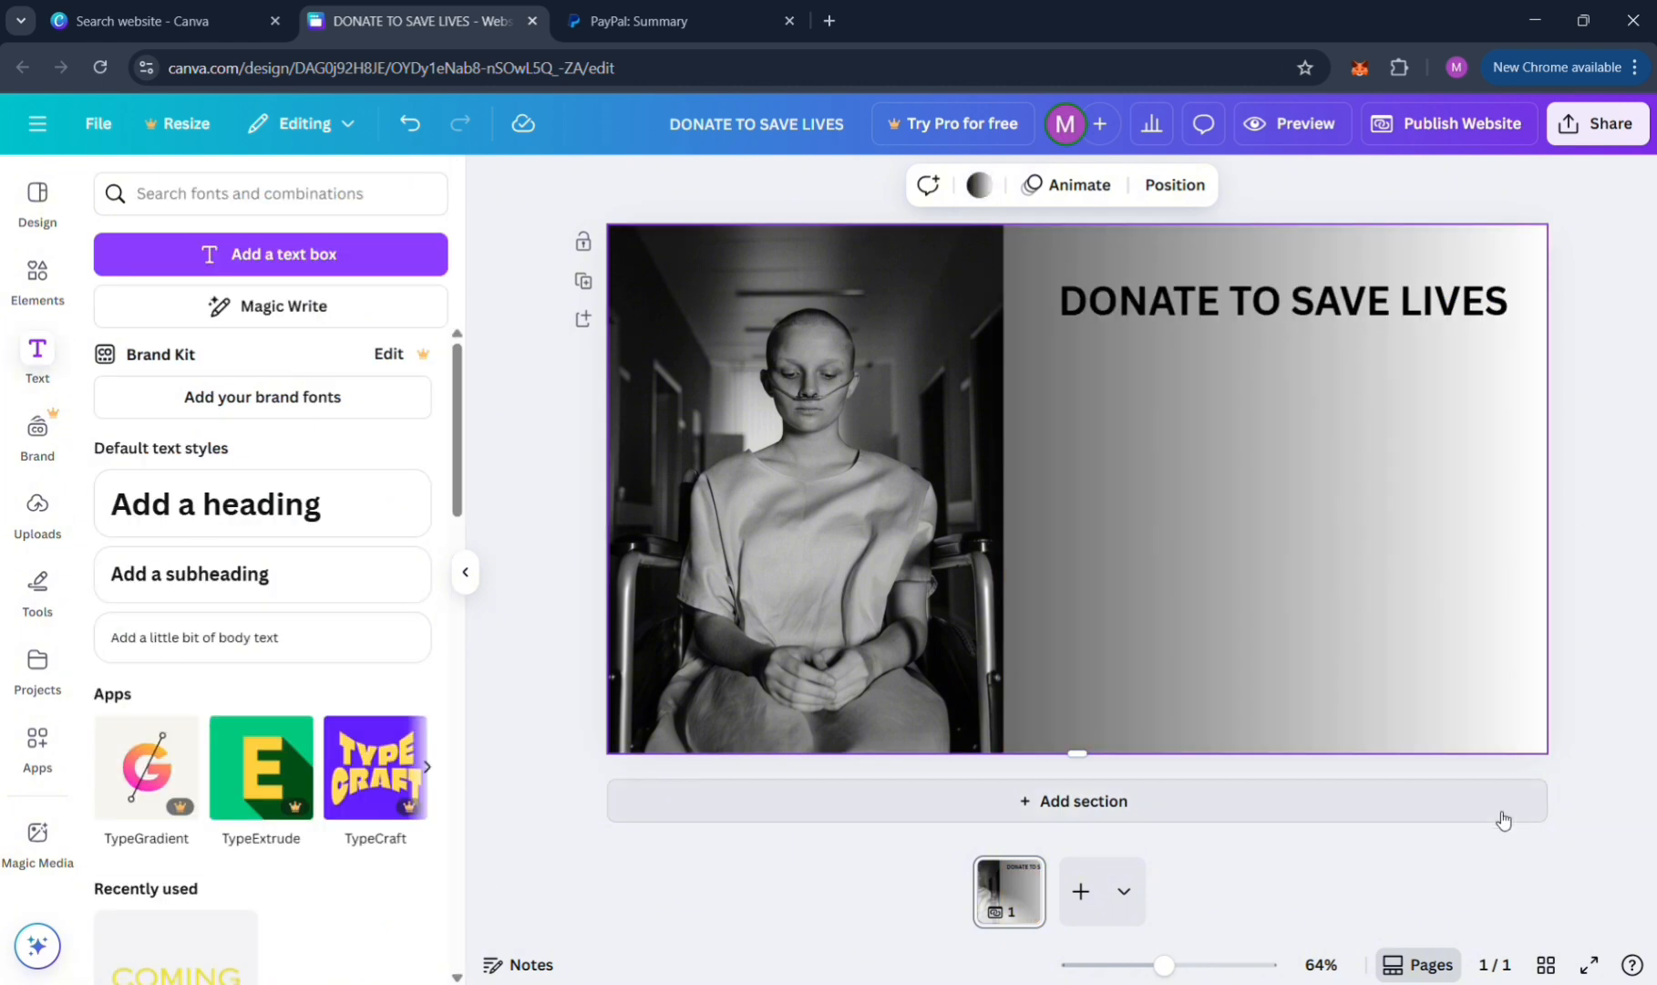
pyautogui.click(1392, 888)
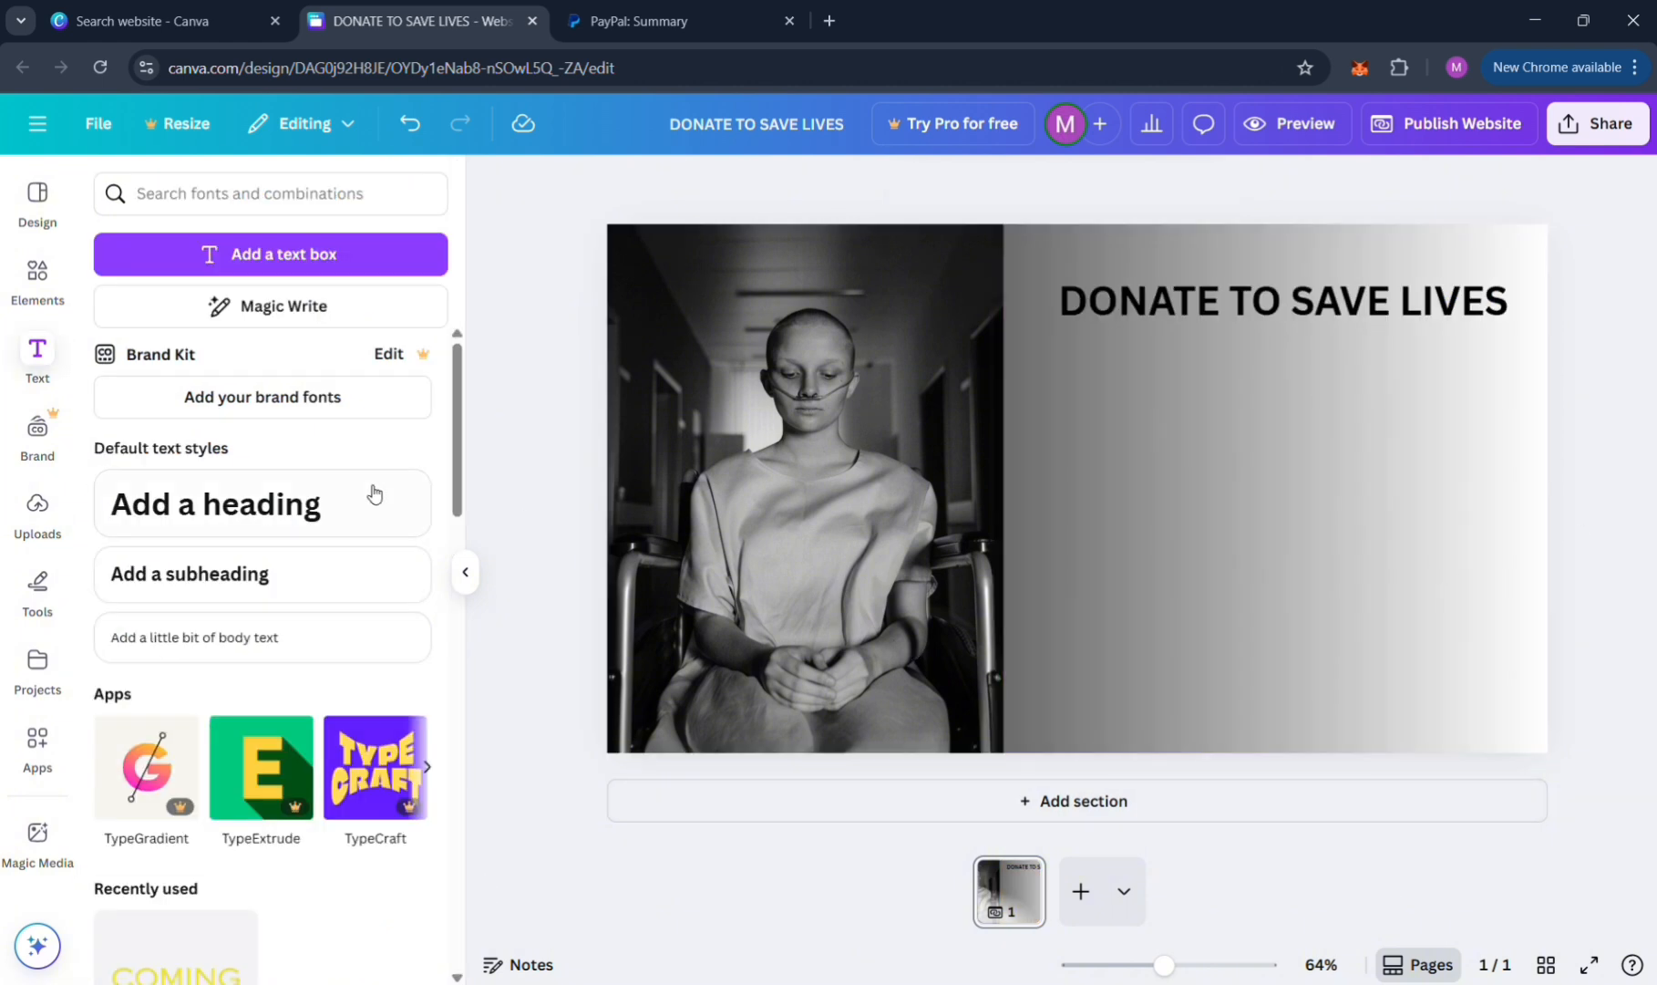
# Step: Replace the element search term with "Luekemia" and limit the results to photos
pyautogui.click(44, 279)
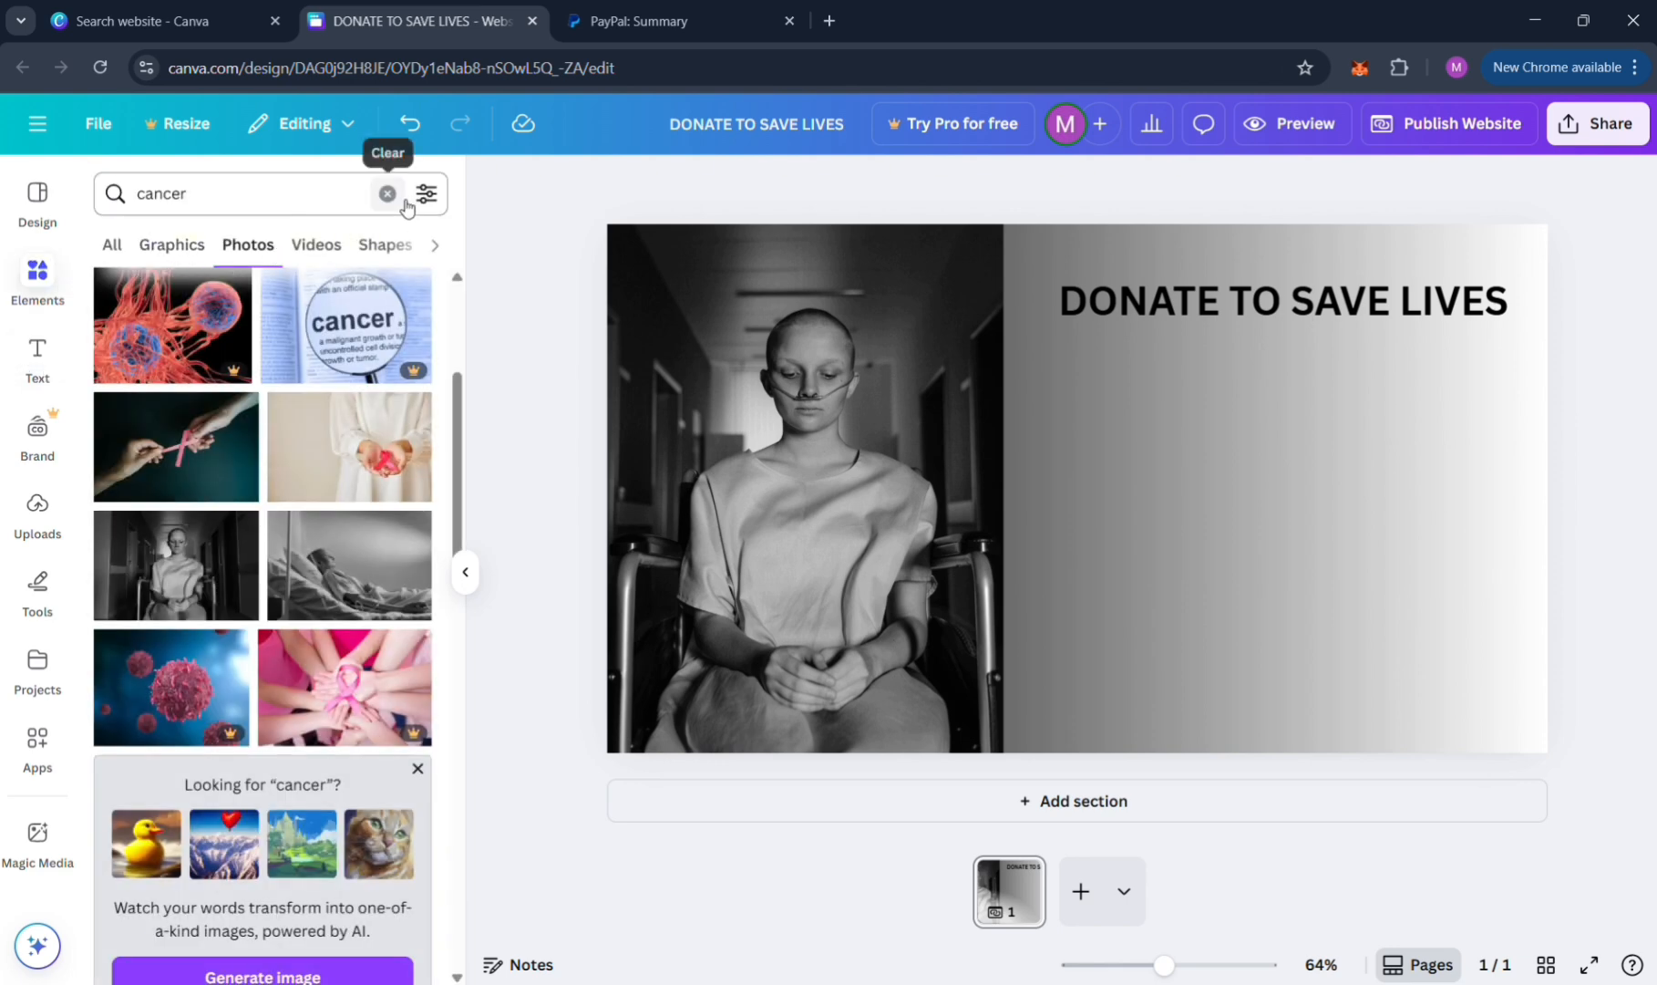
pyautogui.click(387, 193)
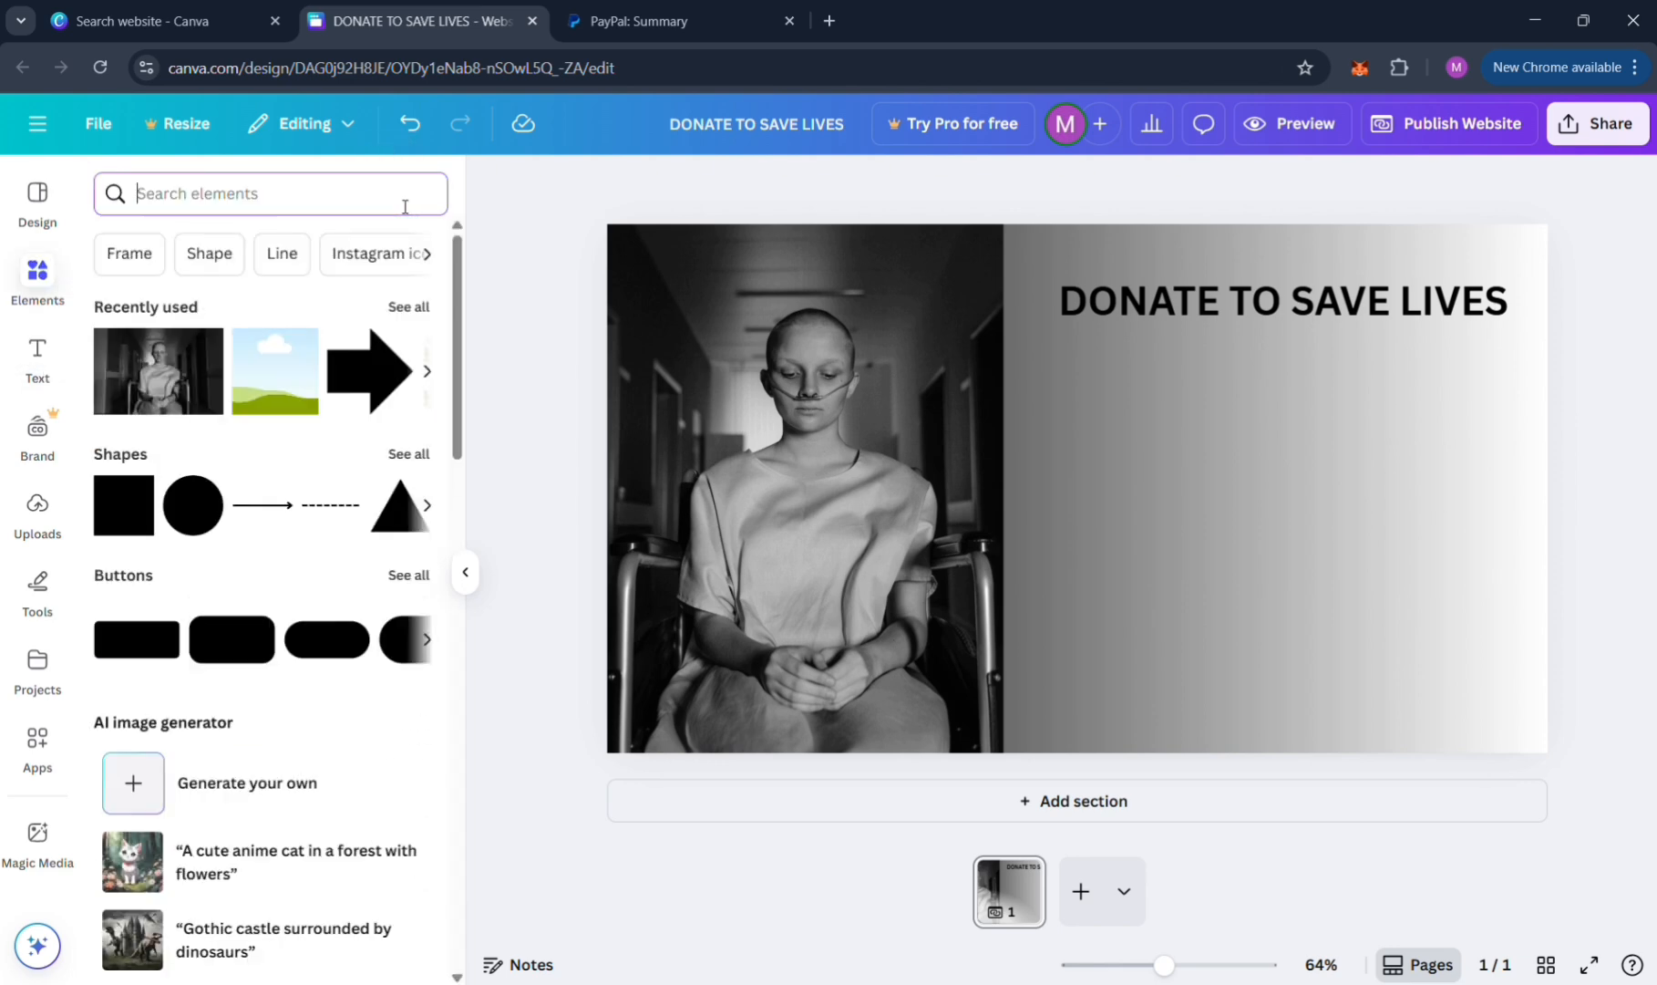
pyautogui.write('L')
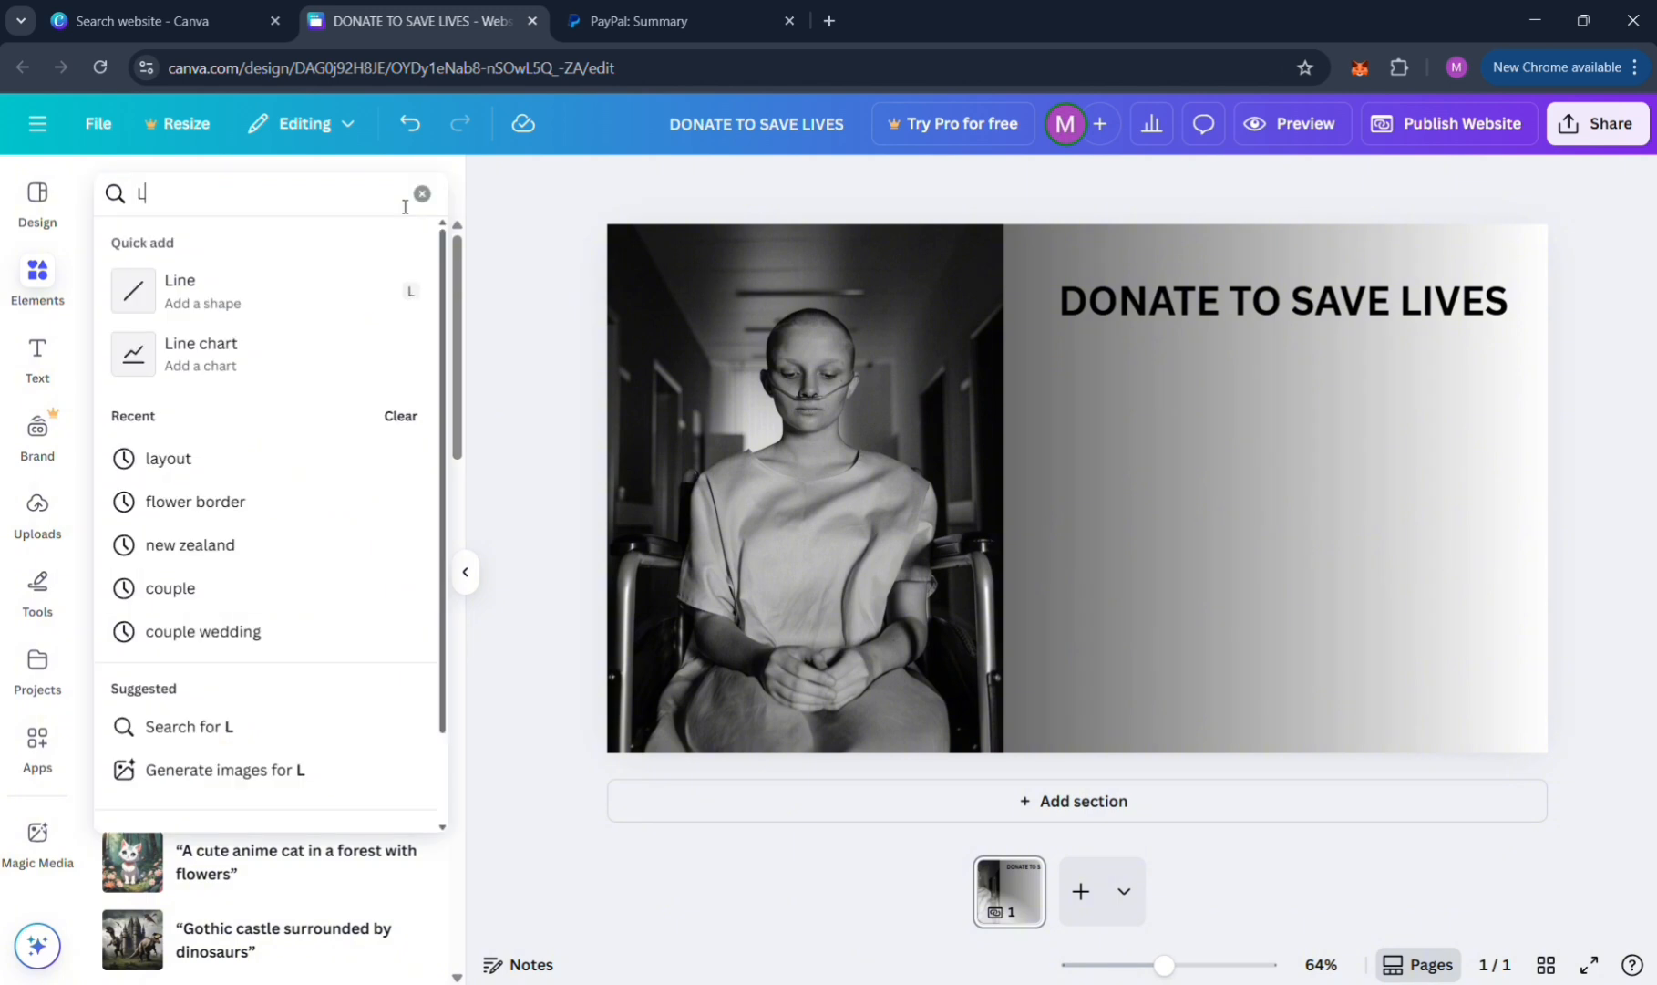
pyautogui.write('uekemia')
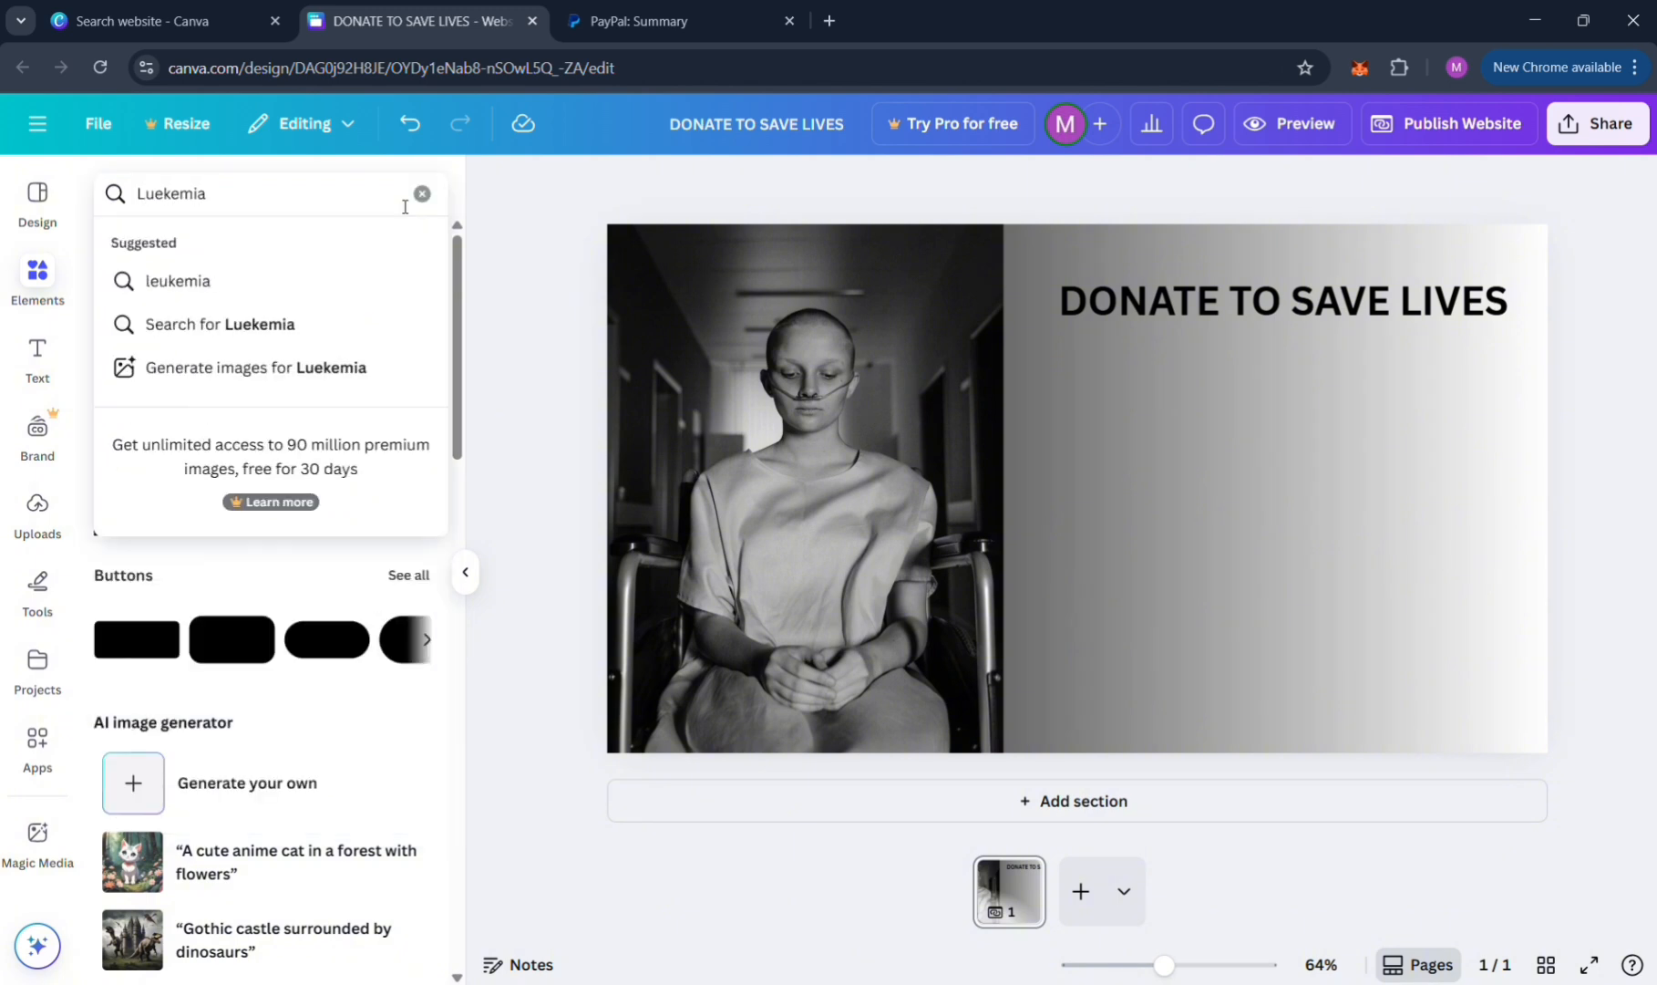
pyautogui.press('Return')
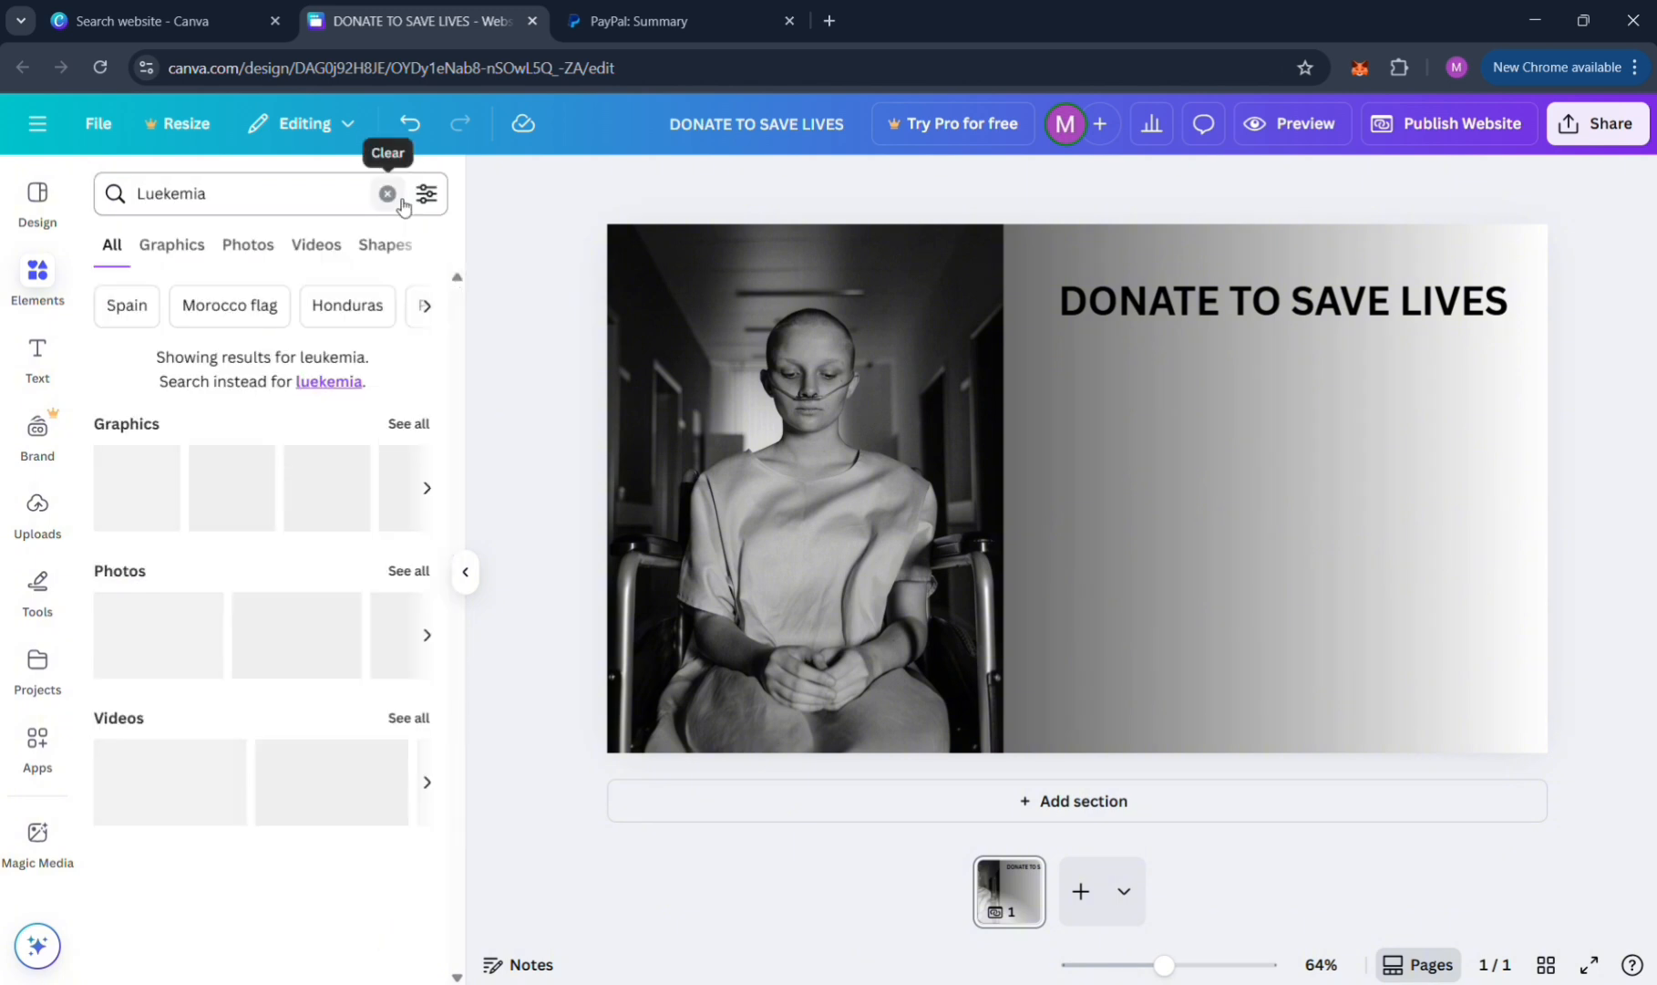
pyautogui.click(275, 251)
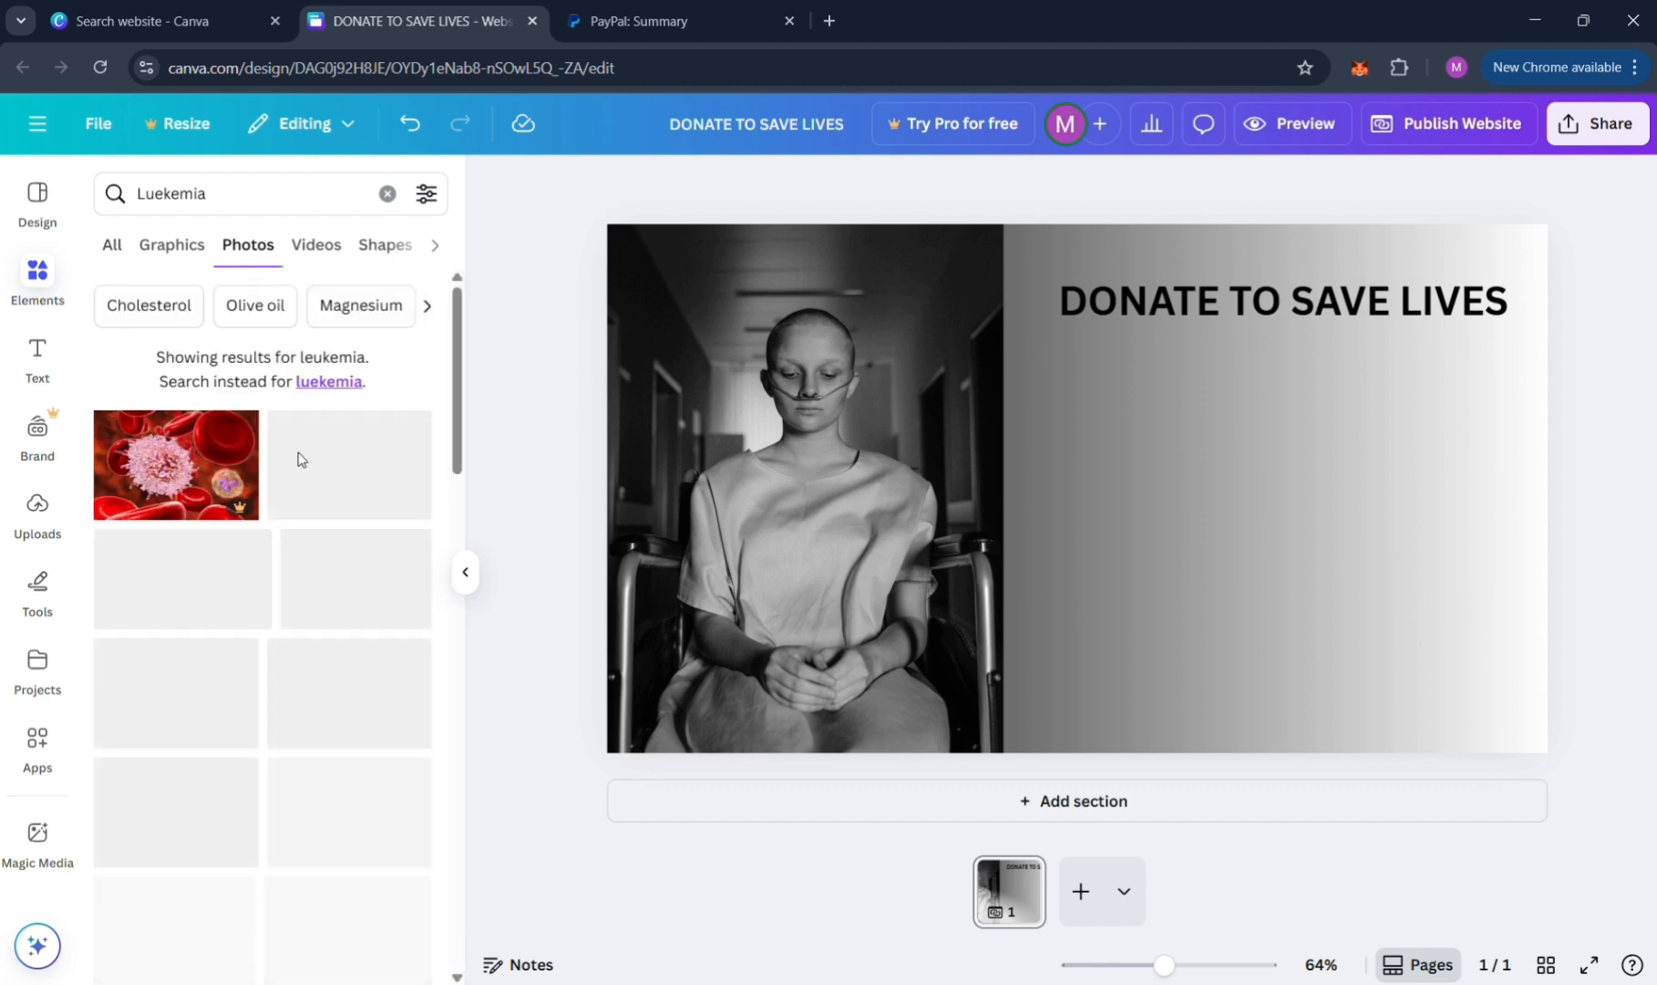
pyautogui.moveTo(465, 398)
pyautogui.mouseDown()
pyautogui.moveTo(452, 462)
pyautogui.moveTo(466, 367)
pyautogui.mouseUp()
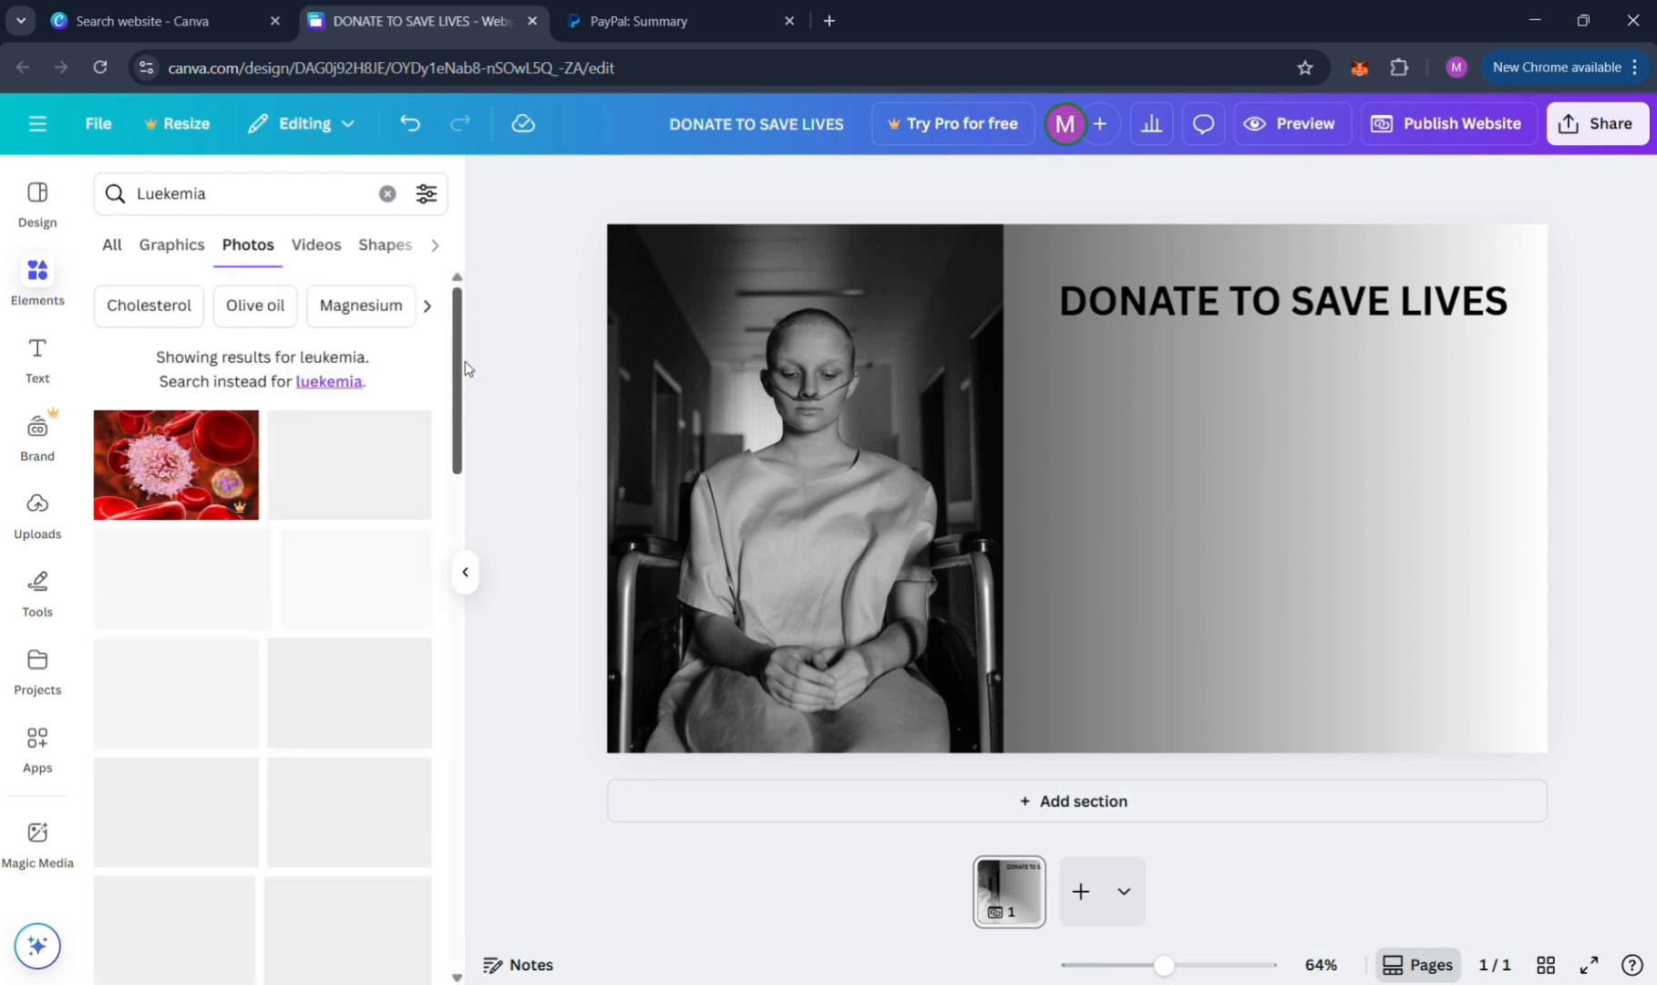
# Step: Clear the current element search and search for "buttons"
pyautogui.click(387, 194)
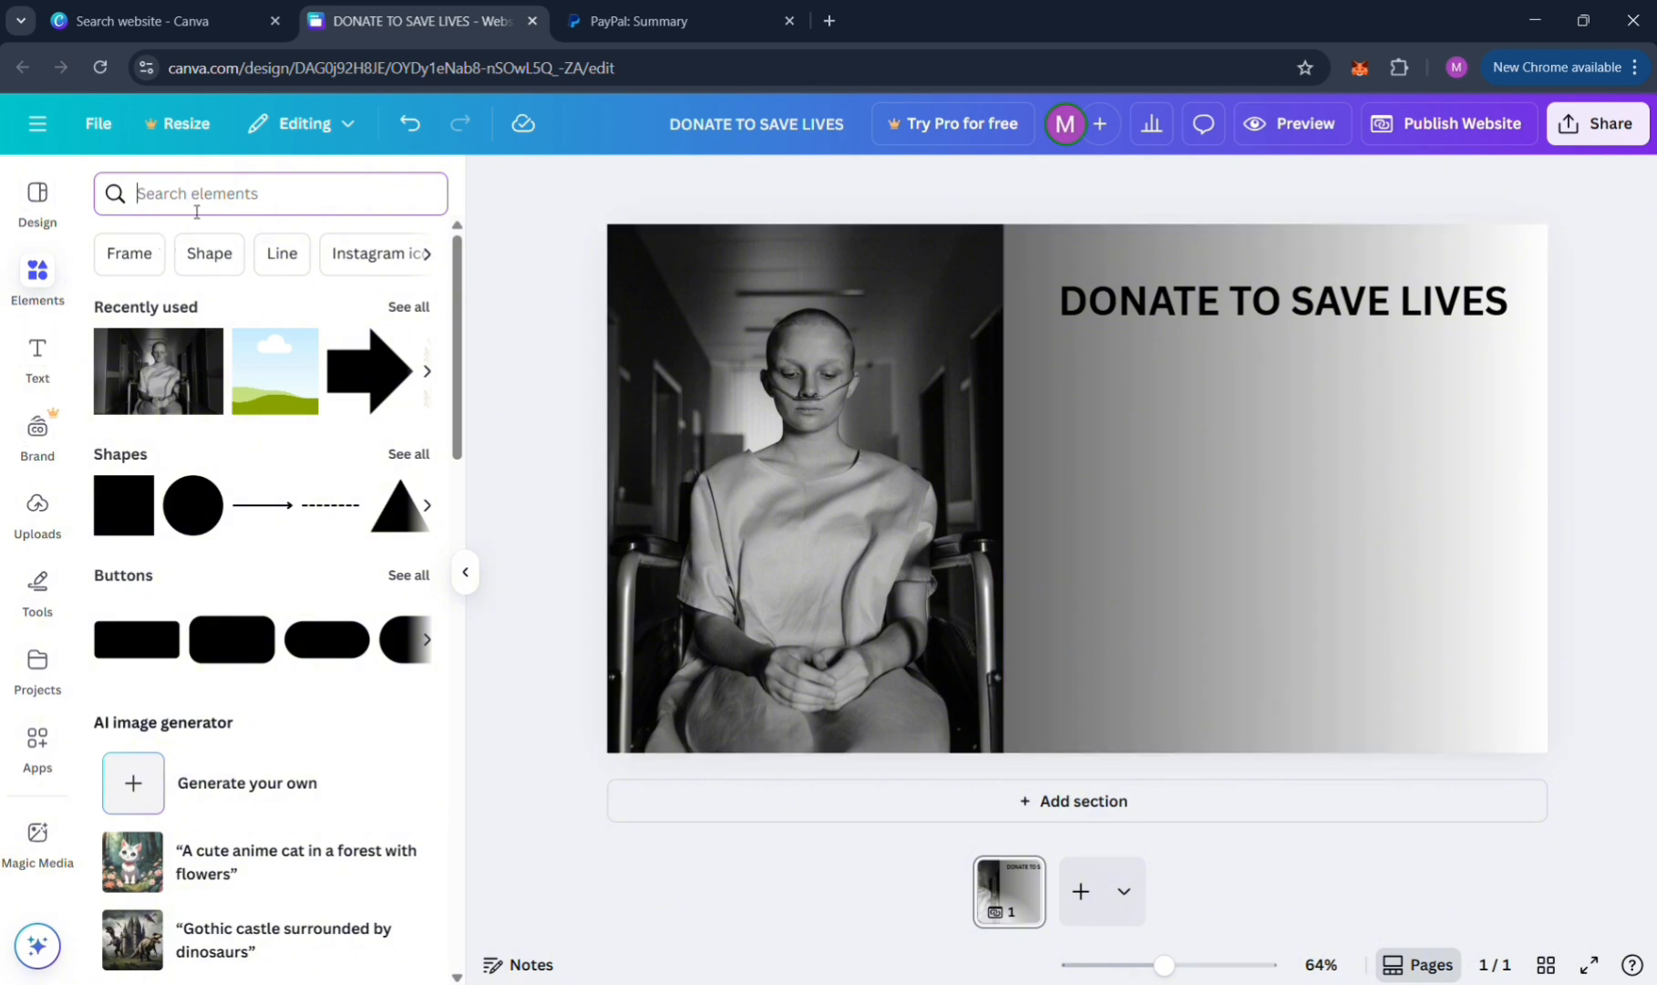
pyautogui.write('buttons')
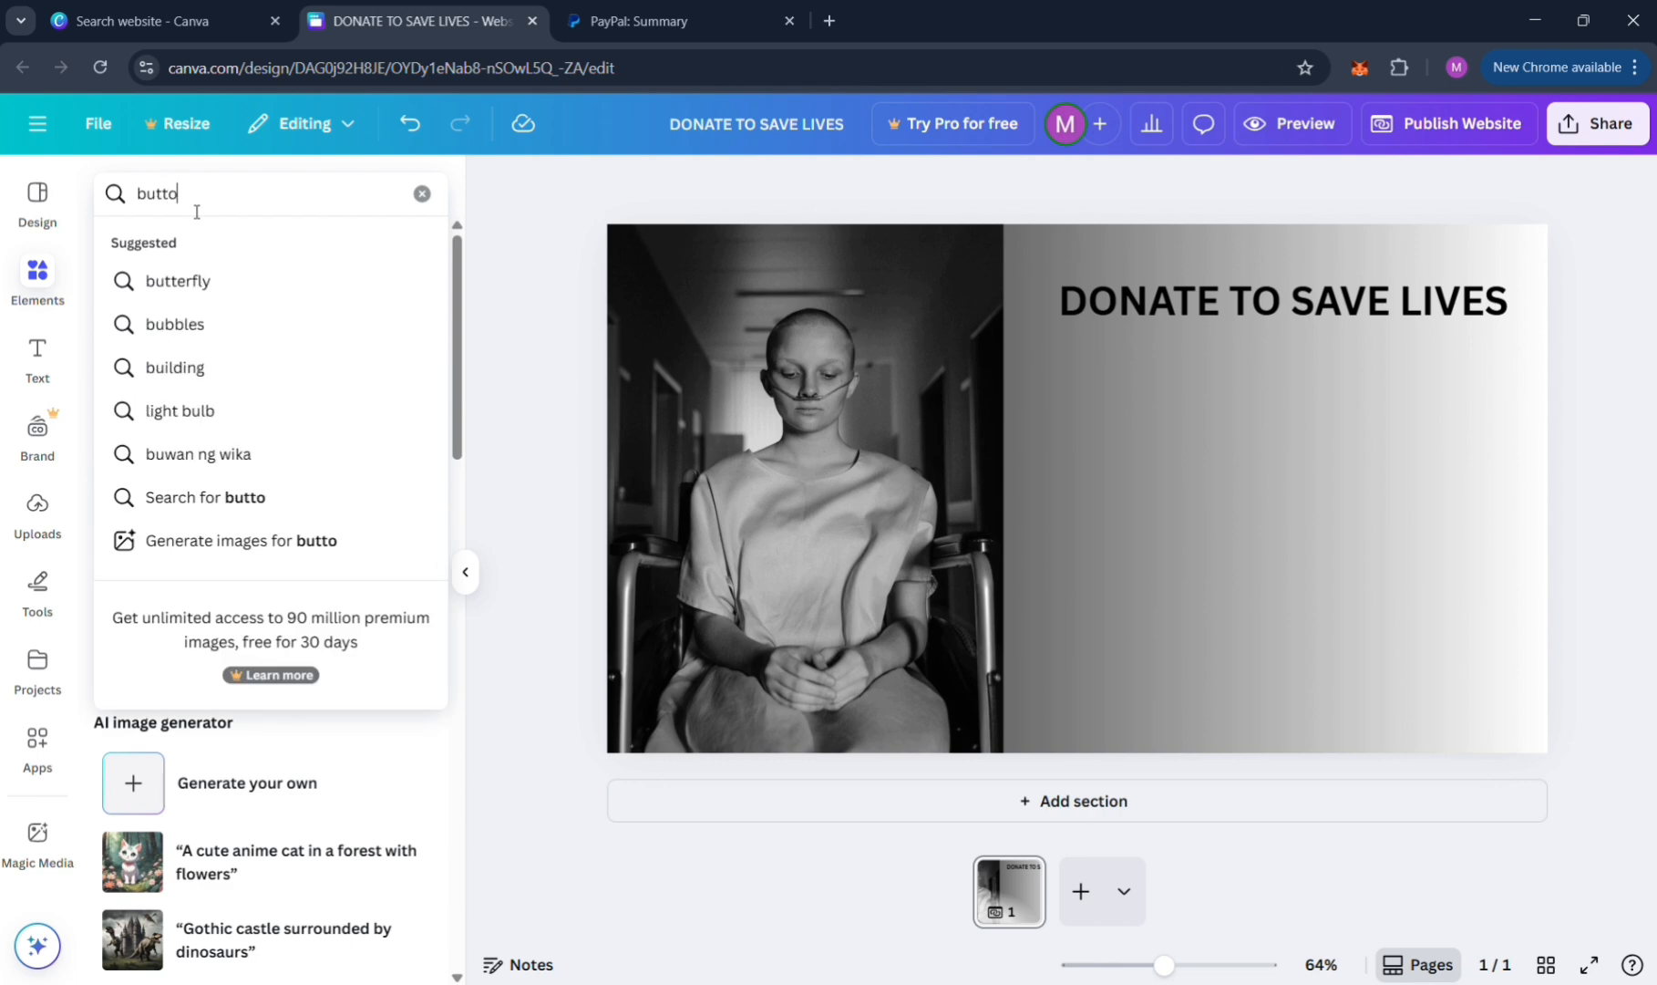
pyautogui.press('Return')
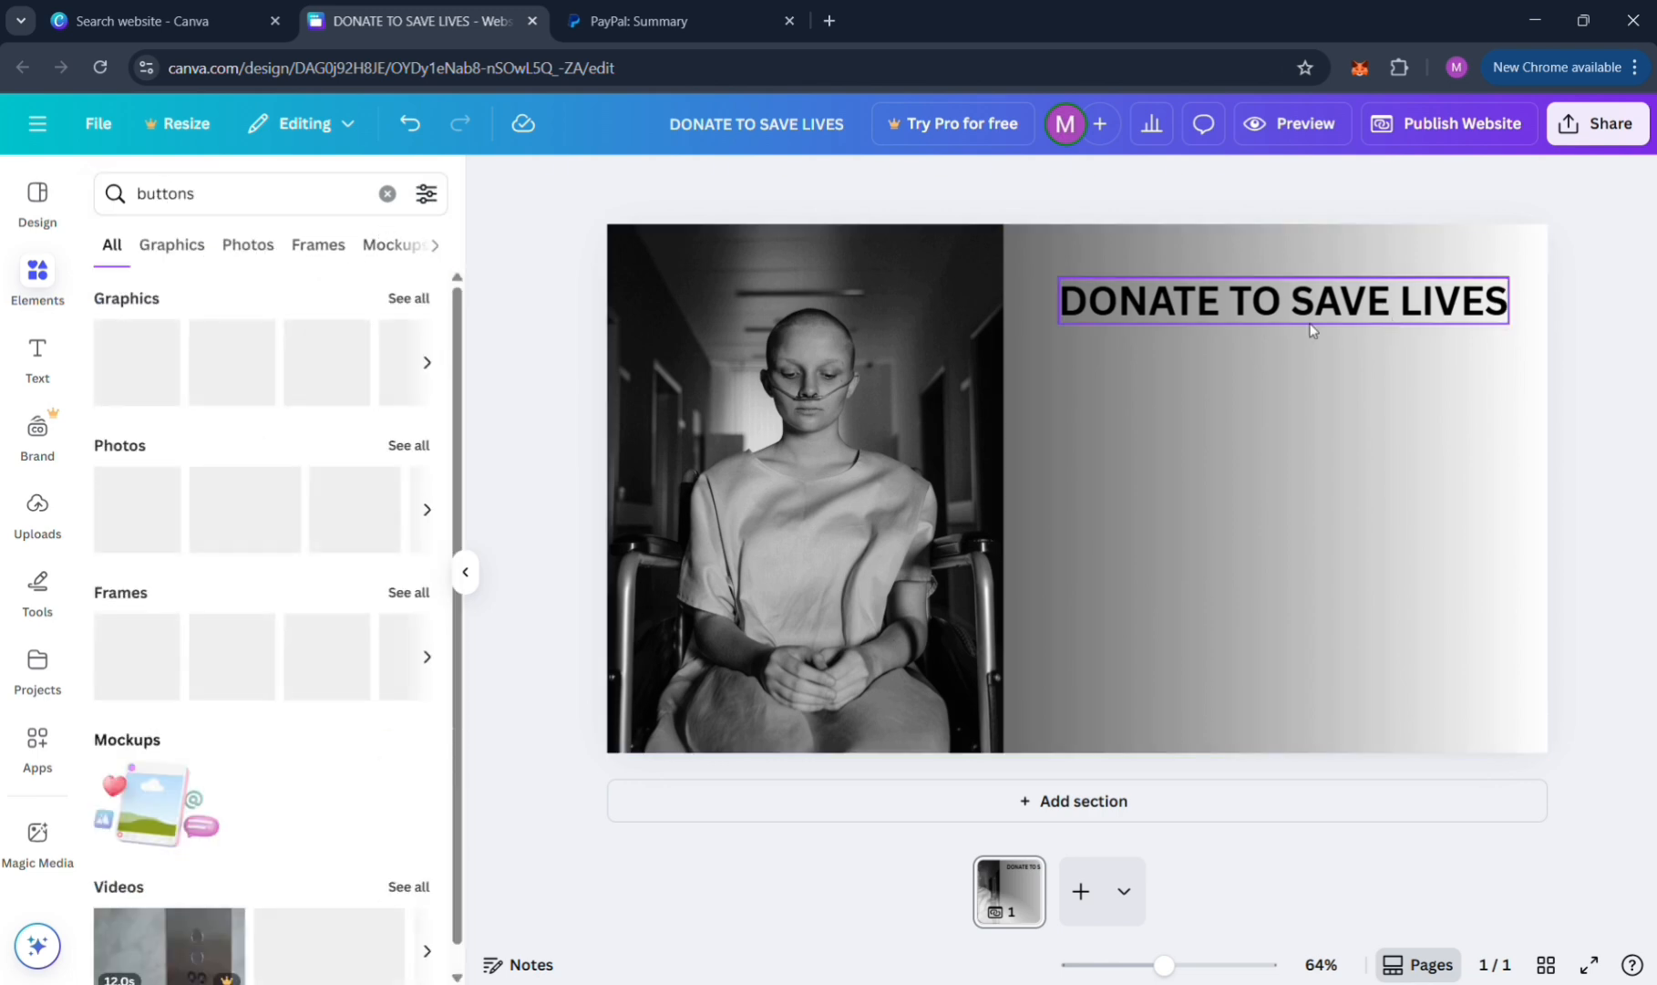
# Step: Add a two-line subheading "Every Day many Cancer Patients Died Help them with your Donation" at size about 29.1, directly under the heading
pyautogui.click(51, 370)
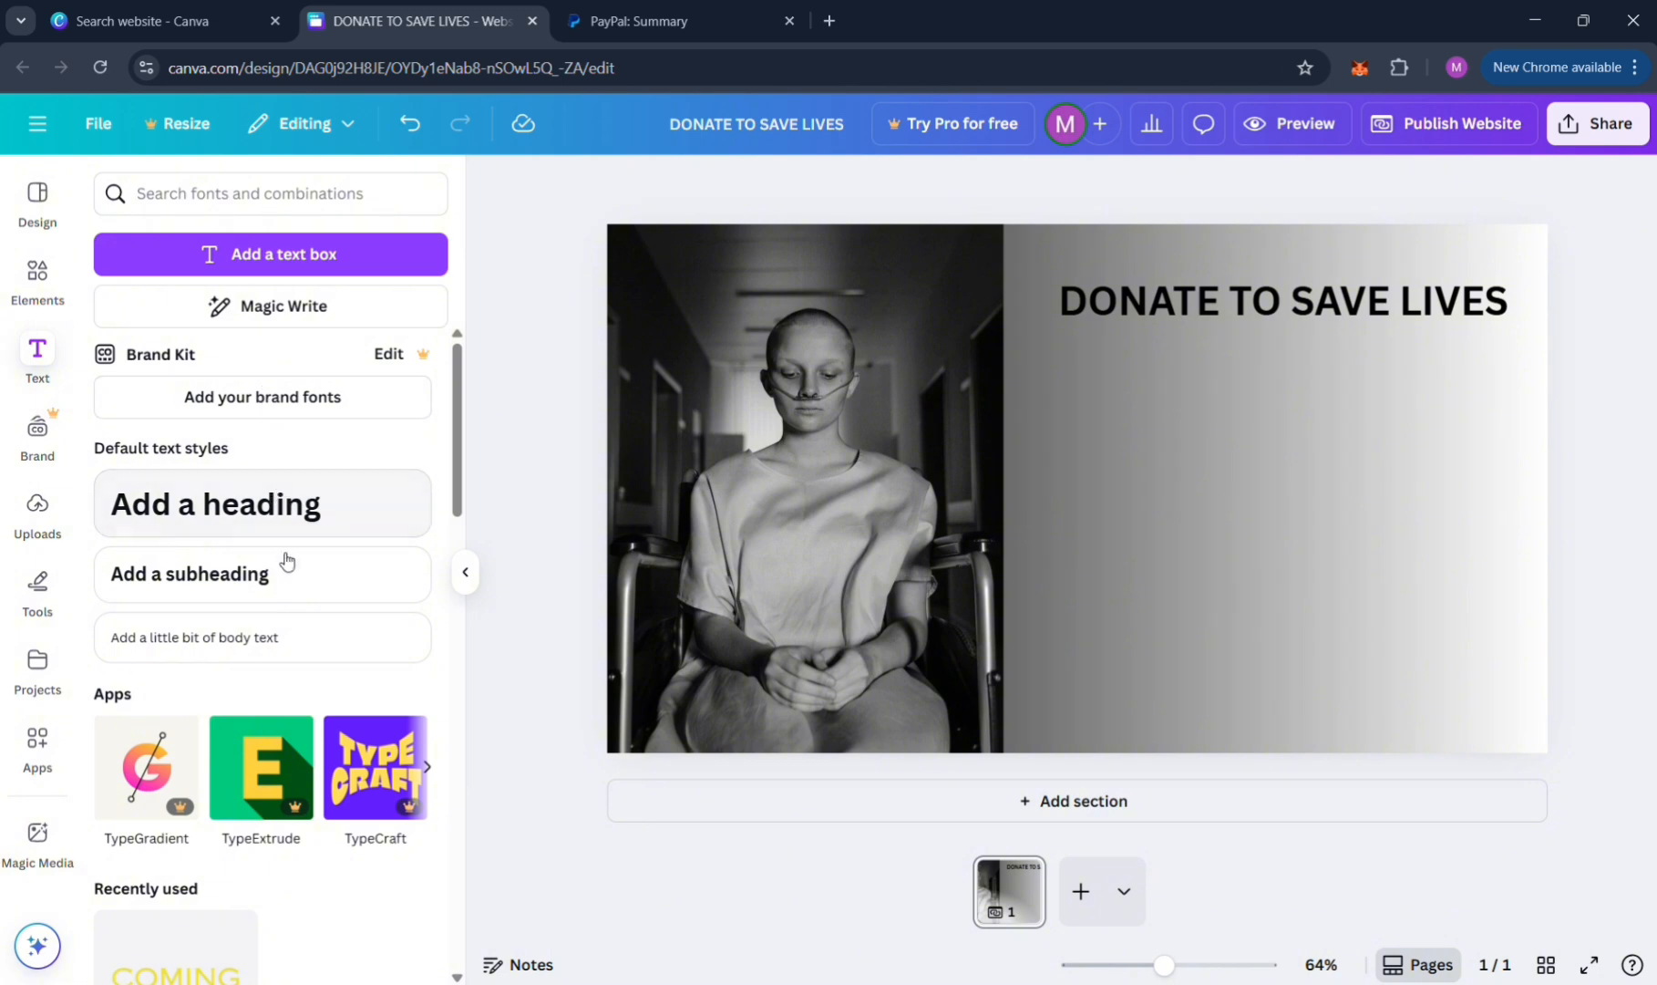
pyautogui.click(310, 573)
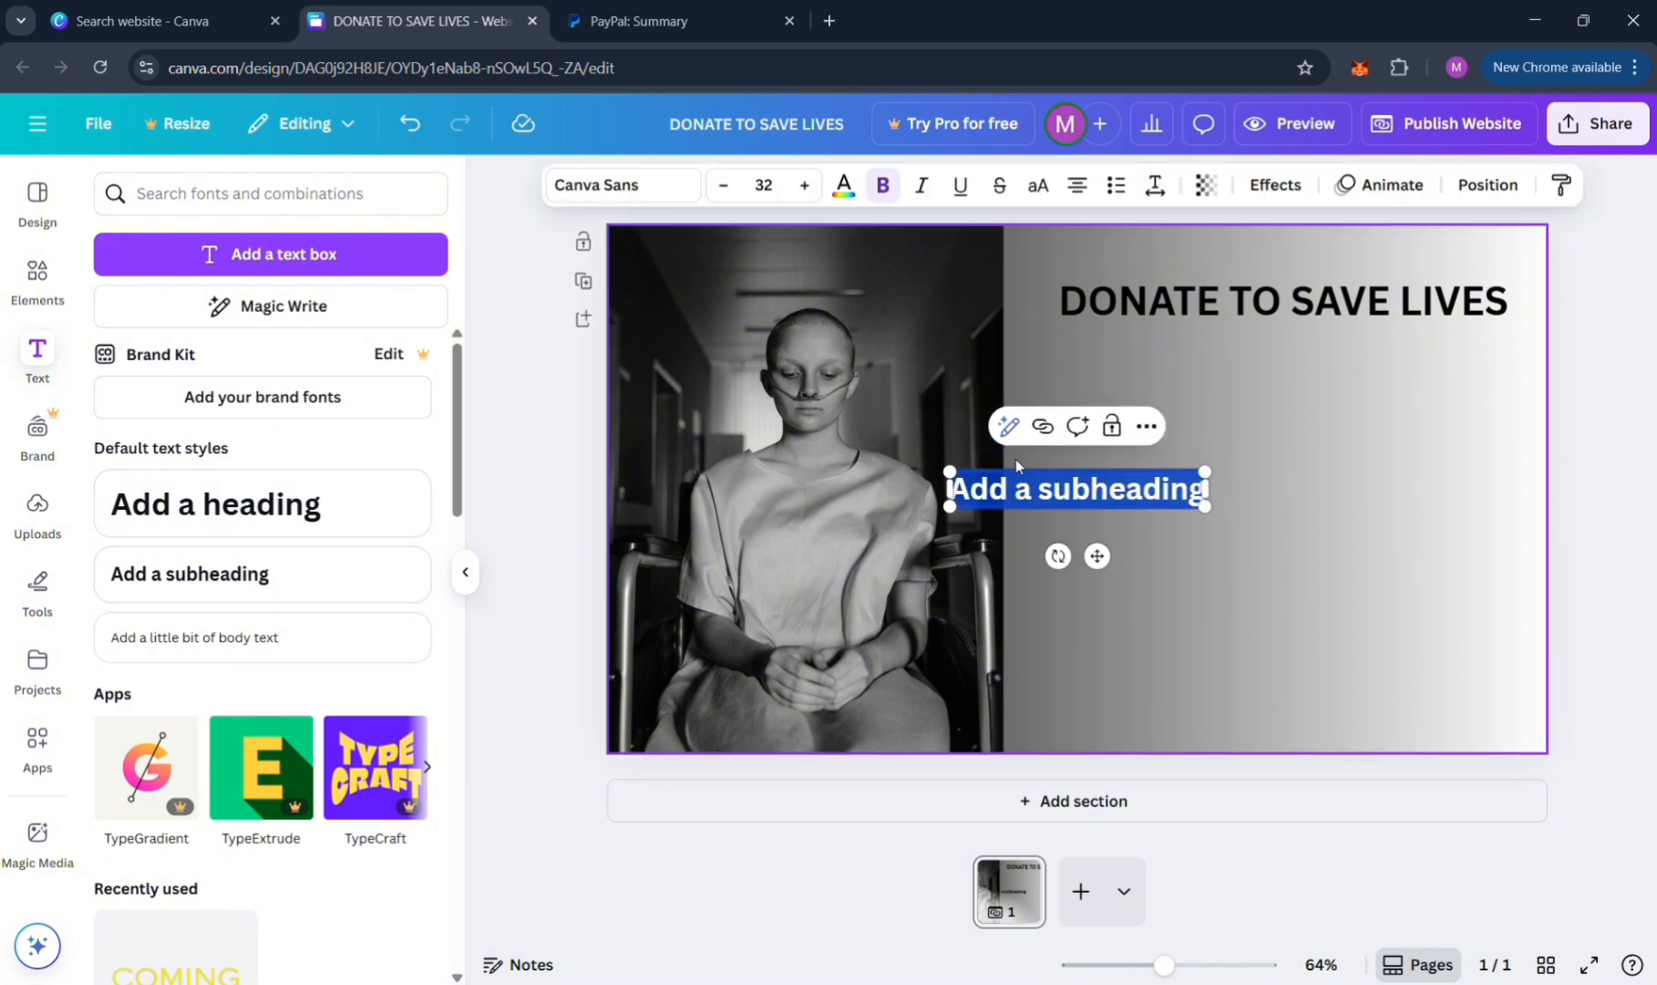
pyautogui.write('Every D')
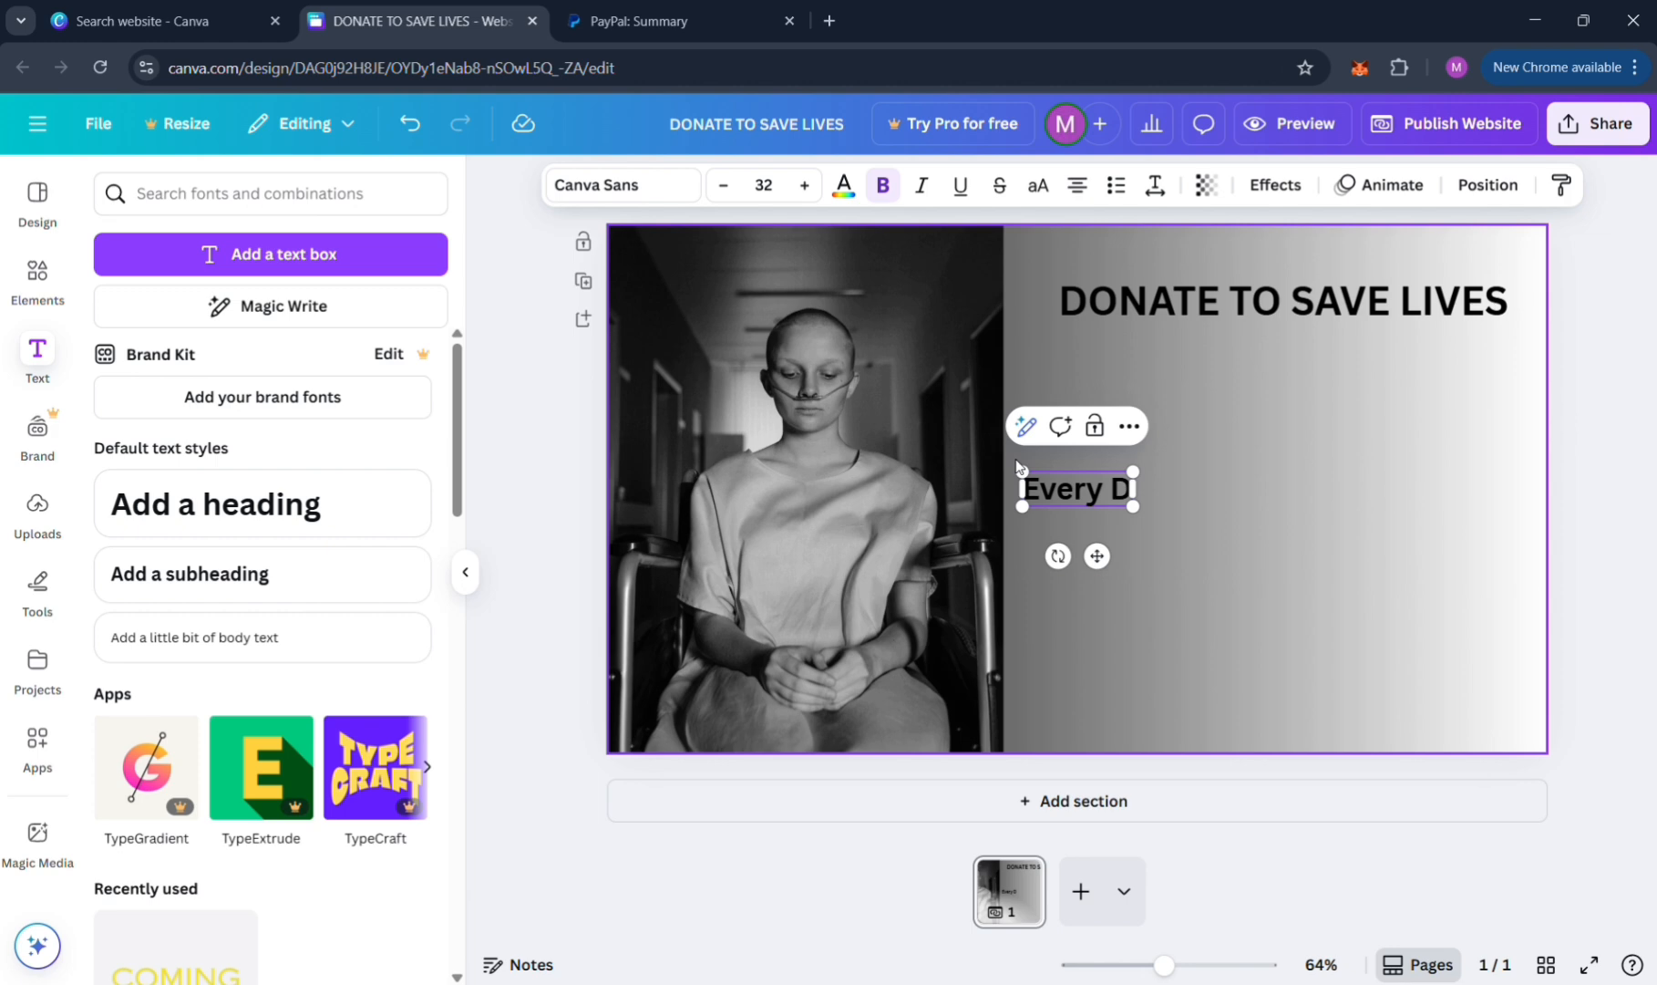
pyautogui.write('ay many Cancer Patients Died')
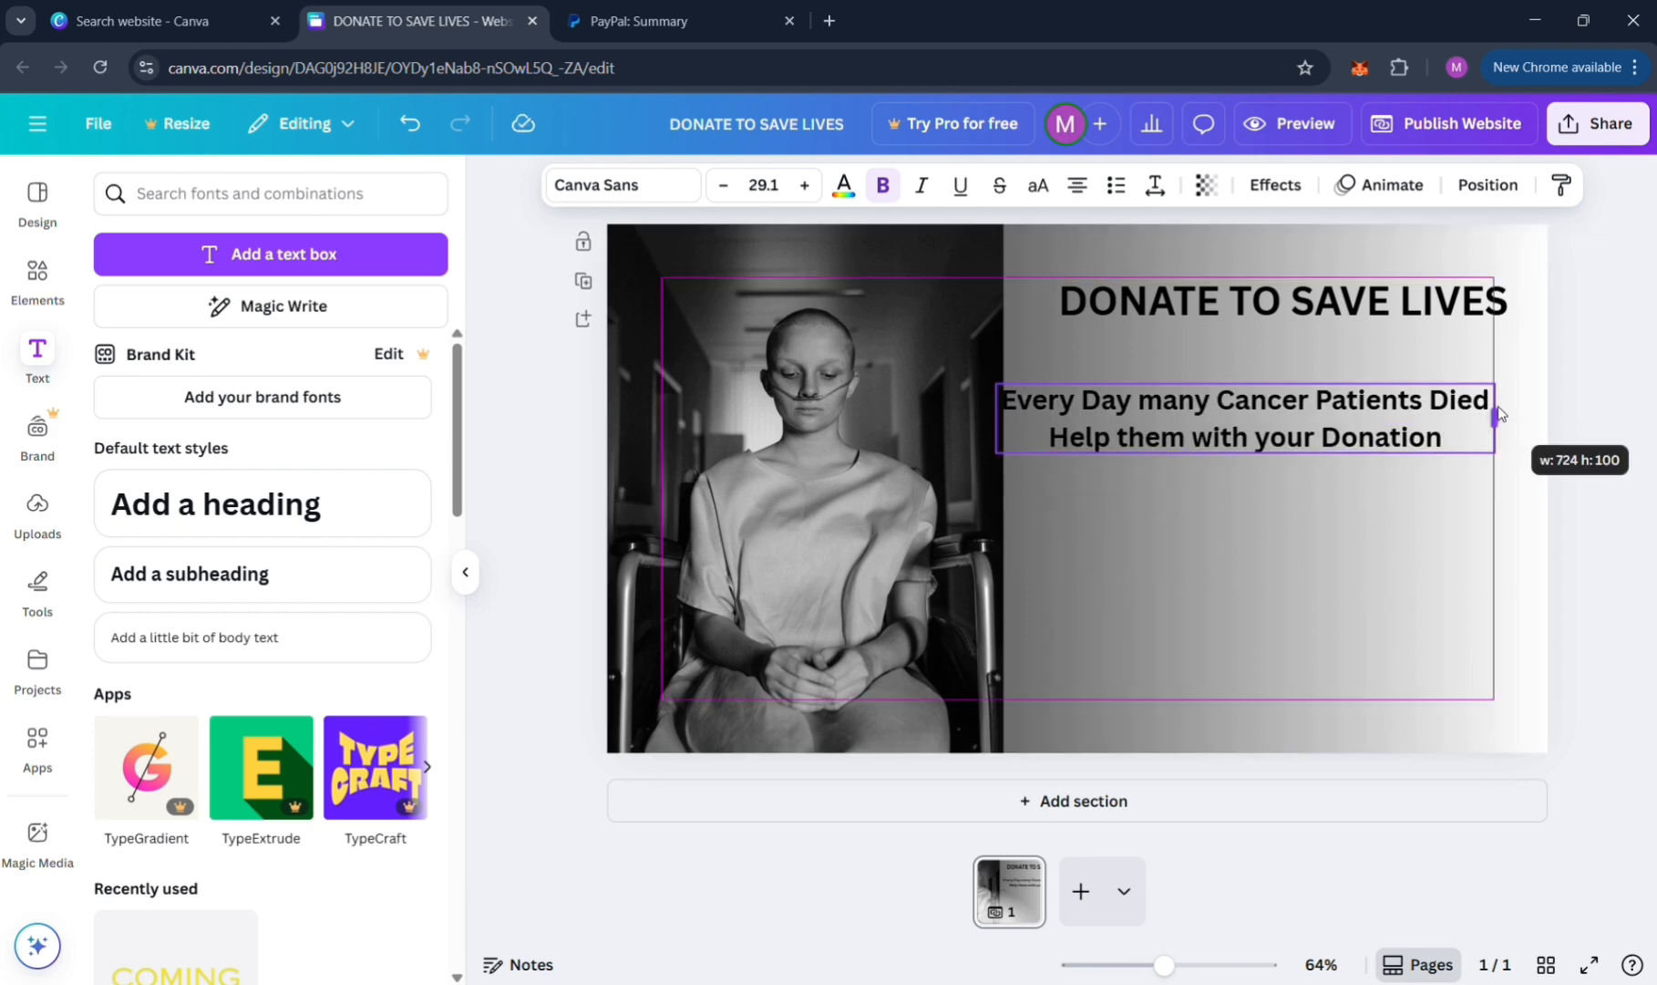
pyautogui.moveTo(1376, 437); pyautogui.dragTo(1421, 403)
# Step: Make the whole subheading italic and remove its bold formatting
pyautogui.doubleClick(1421, 403)
pyautogui.click(1421, 403)
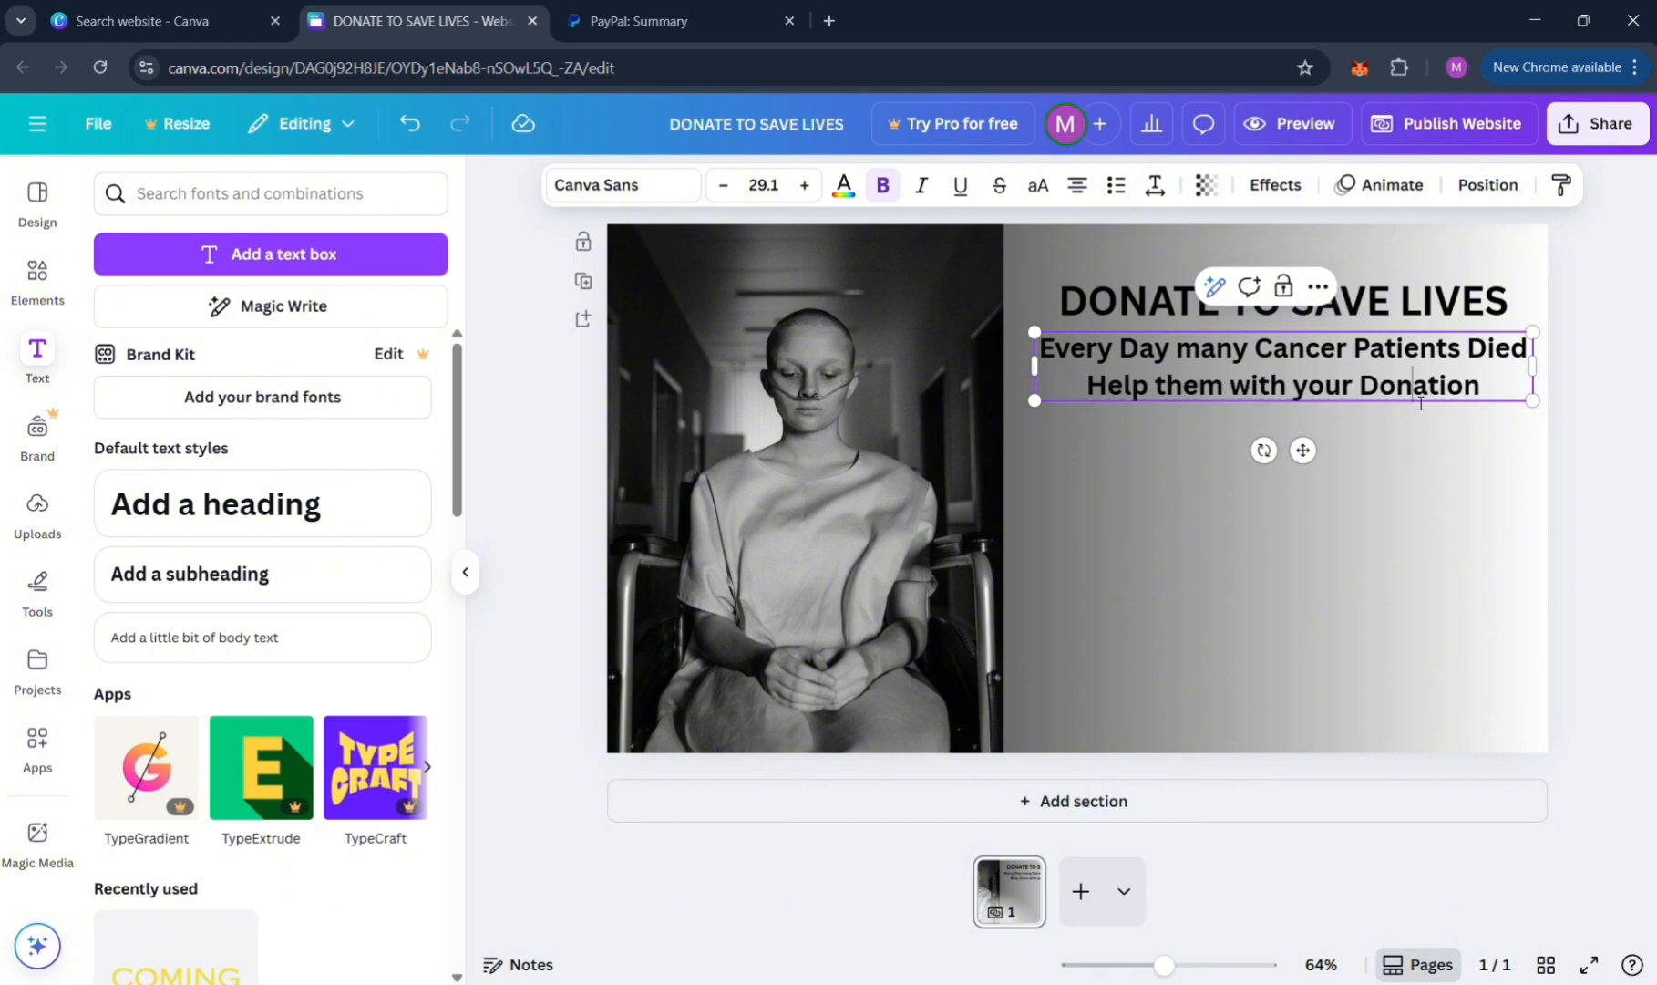
pyautogui.hotkey('ctrl', 'a')
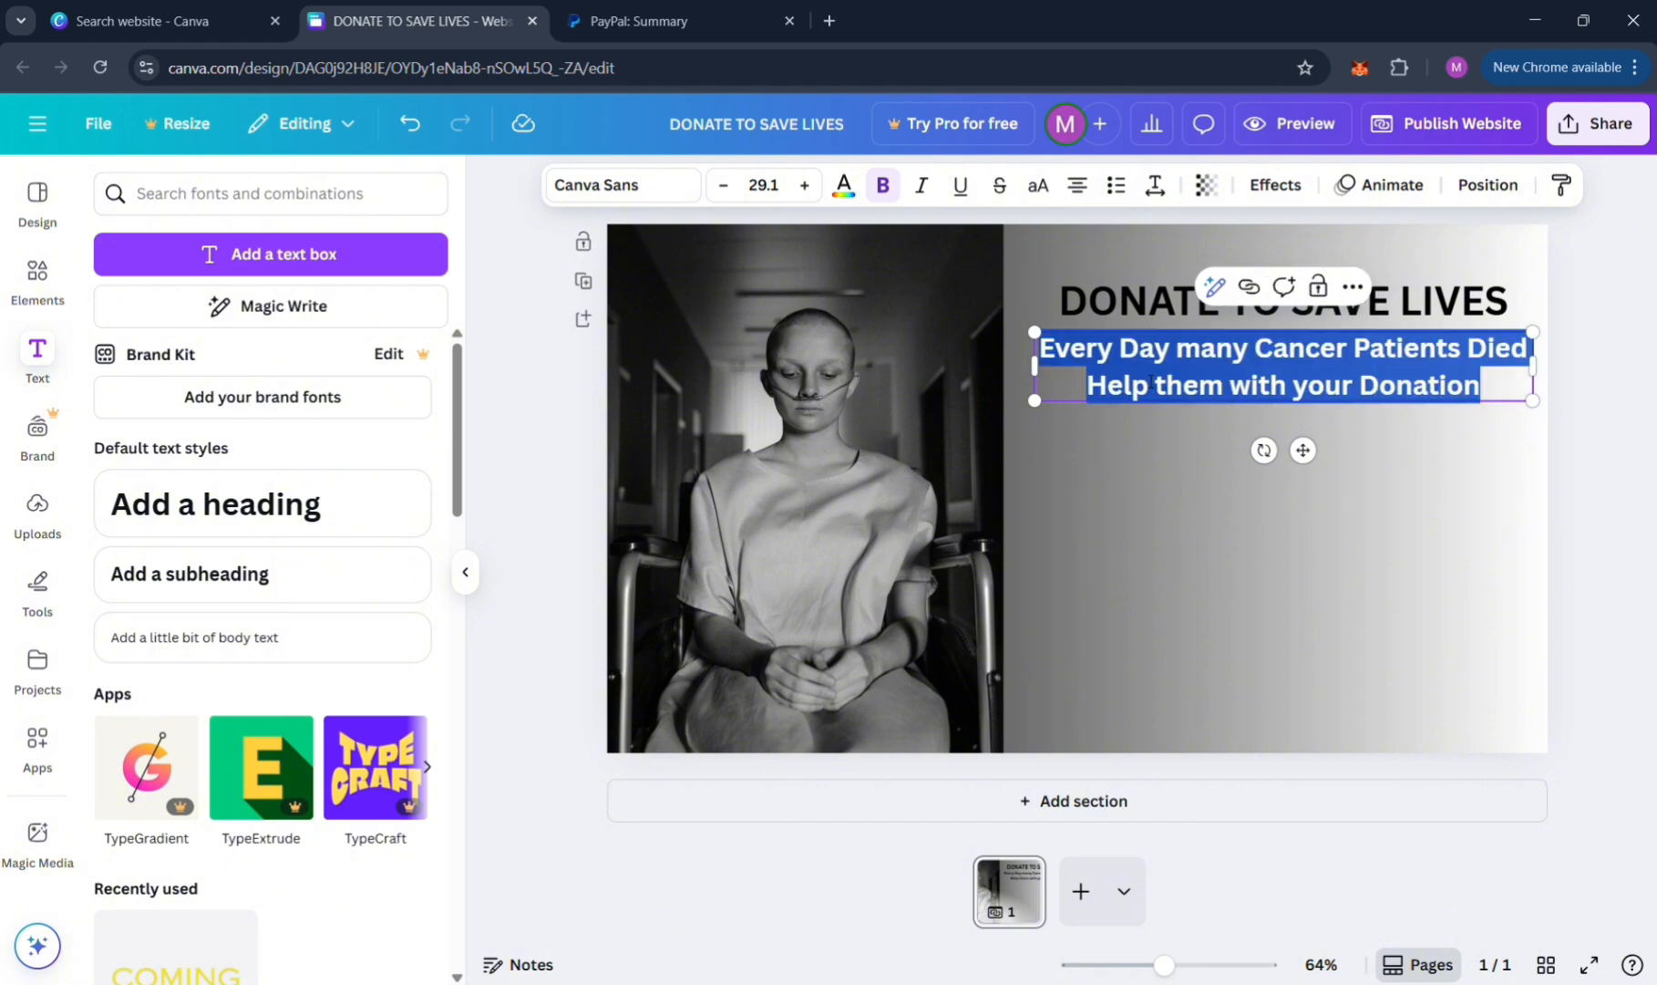
pyautogui.hotkey('ctrl', 'i')
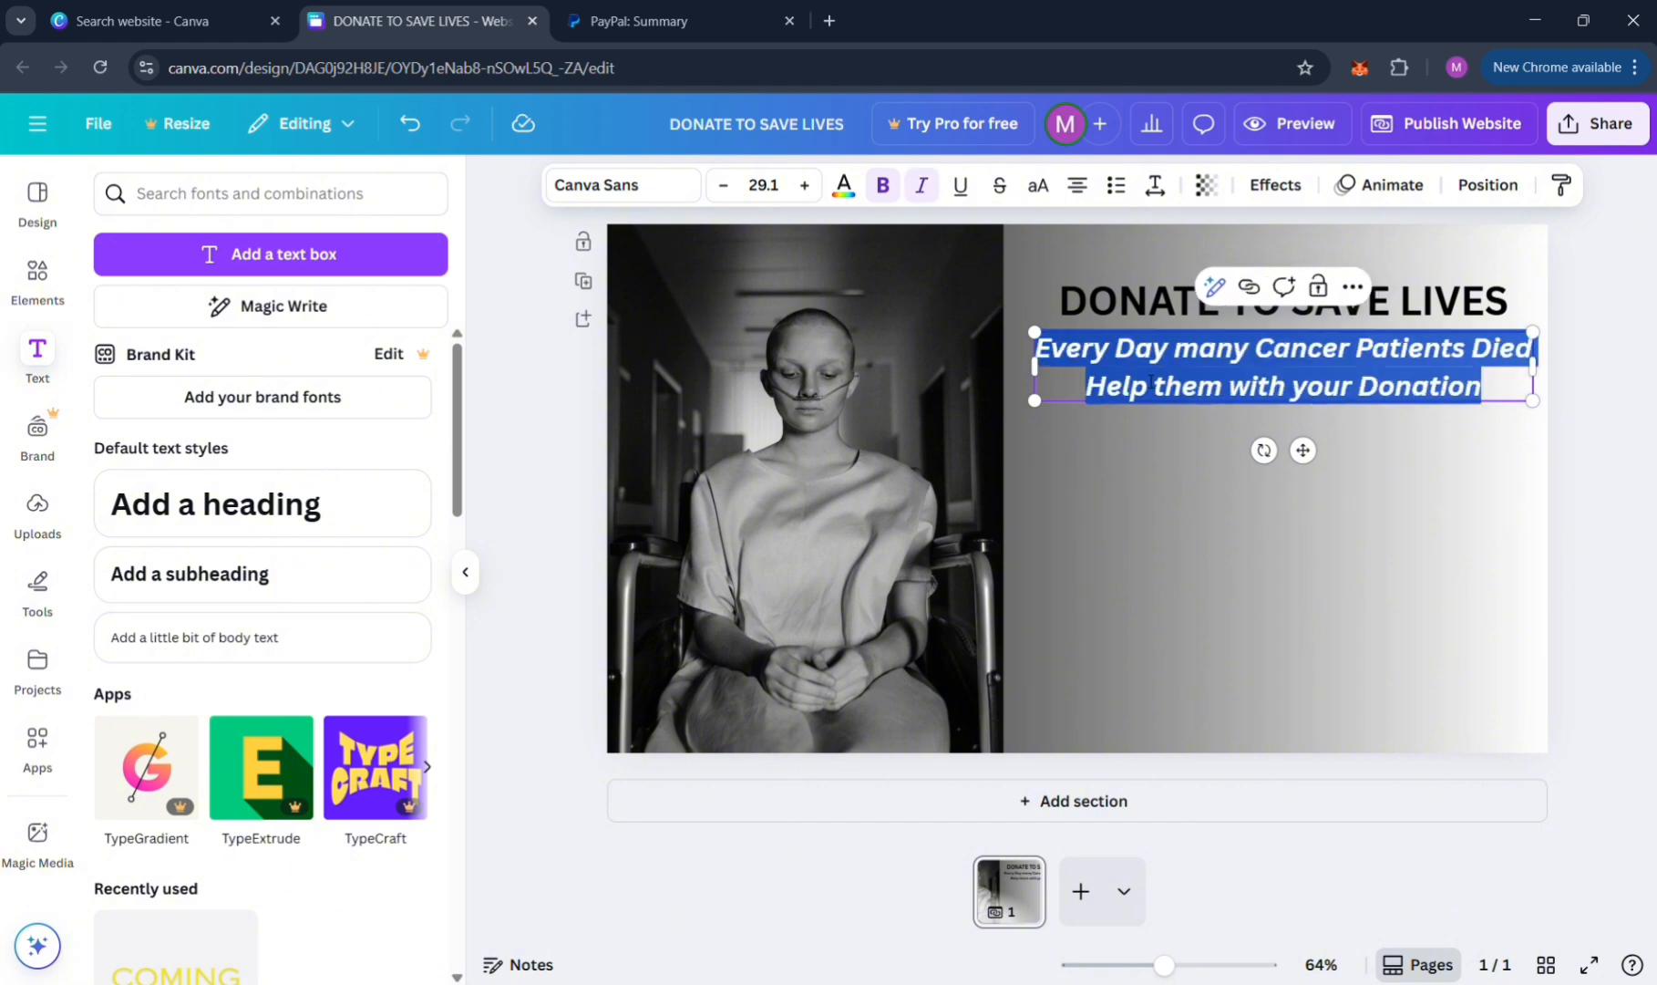
pyautogui.click(882, 185)
pyautogui.press('Escape')
pyautogui.click(1310, 544)
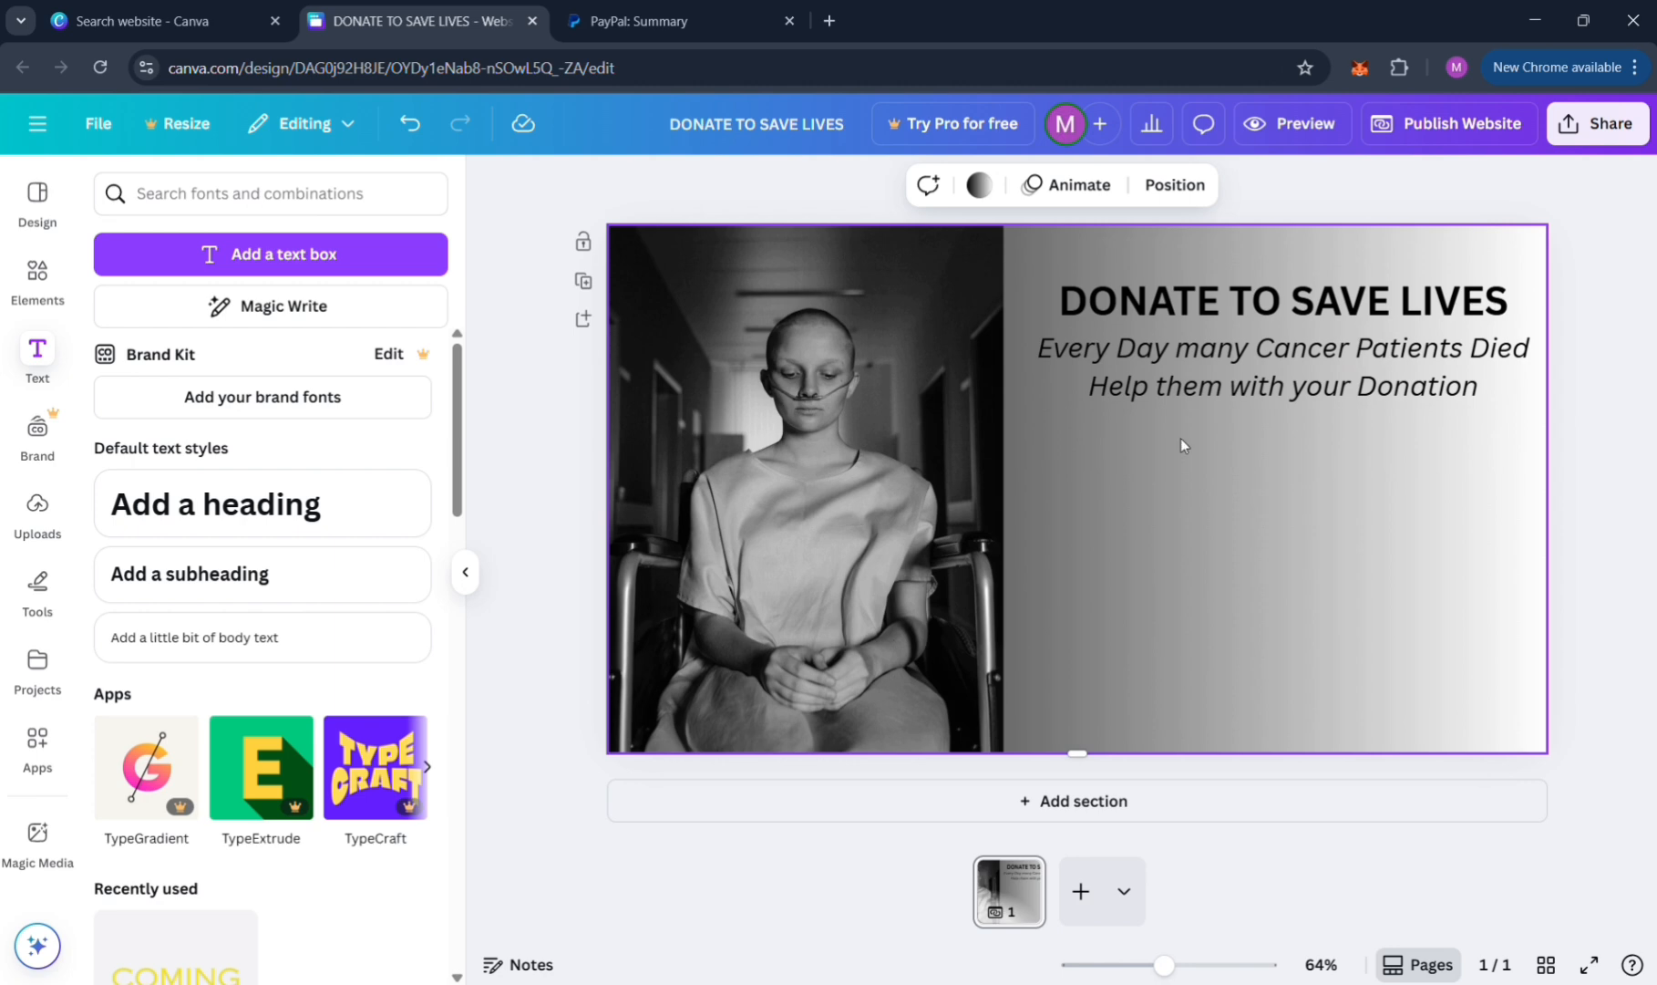
# Step: Limit the "buttons" element results to graphics and change the search term to "button"
pyautogui.click(44, 281)
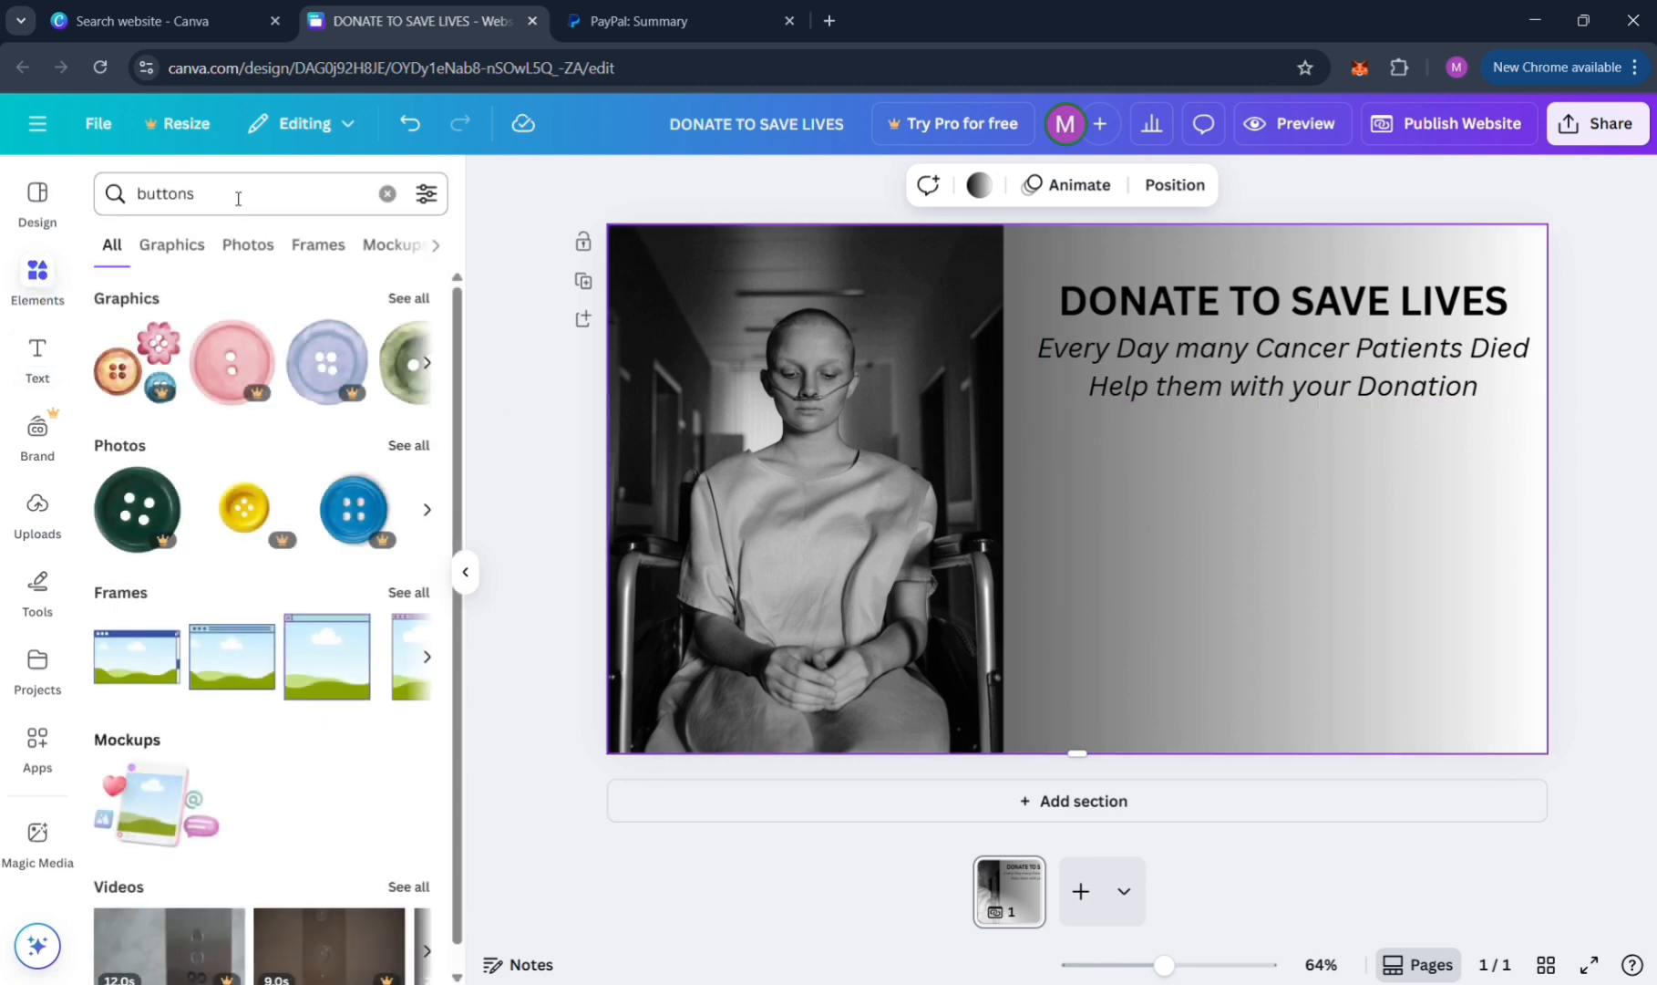
pyautogui.click(237, 196)
pyautogui.click(385, 267)
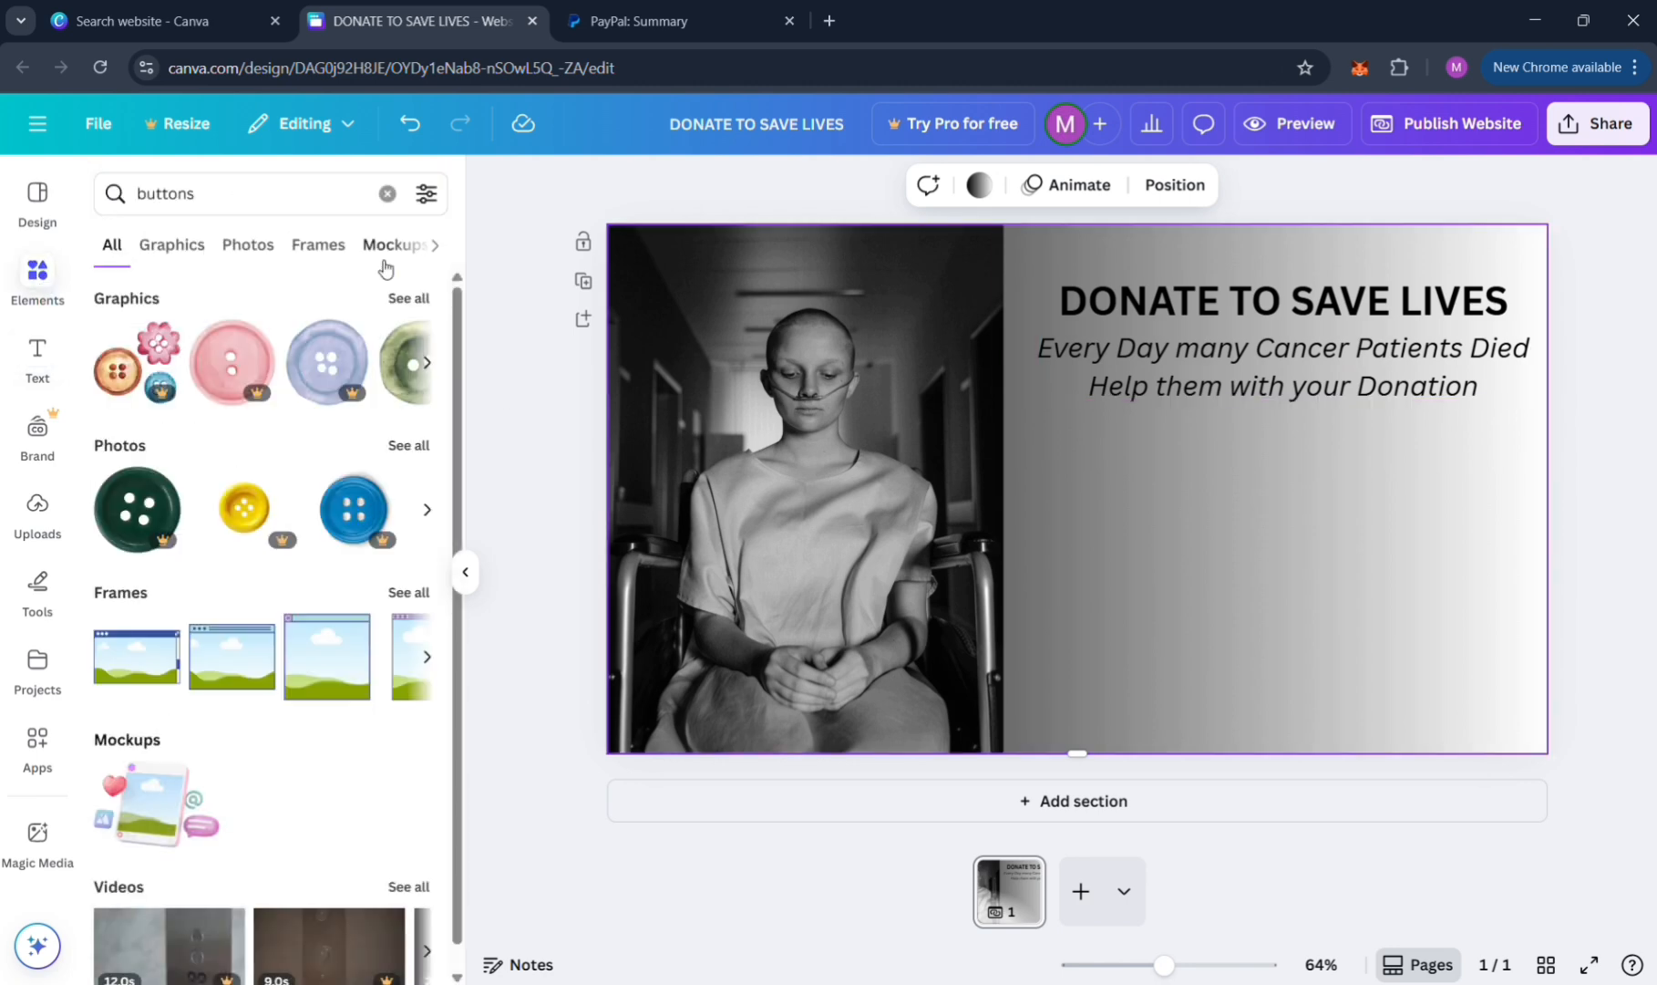
pyautogui.click(182, 247)
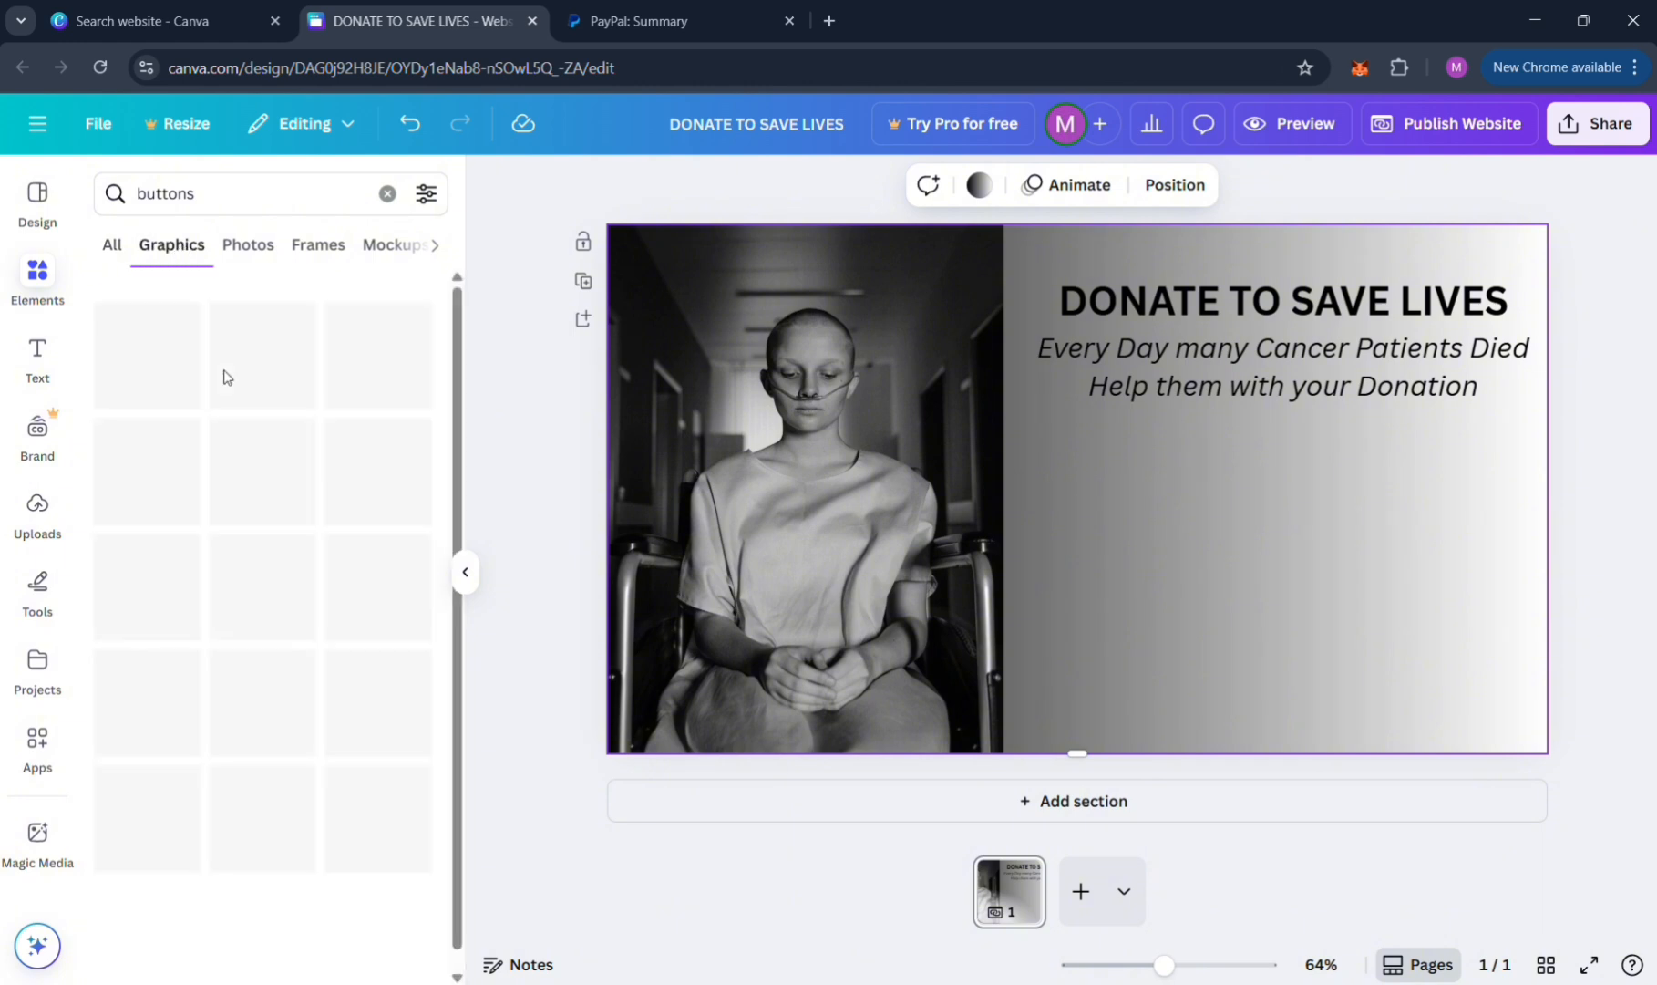
pyautogui.click(220, 196)
pyautogui.press('BackSpace')
pyautogui.press('Return')
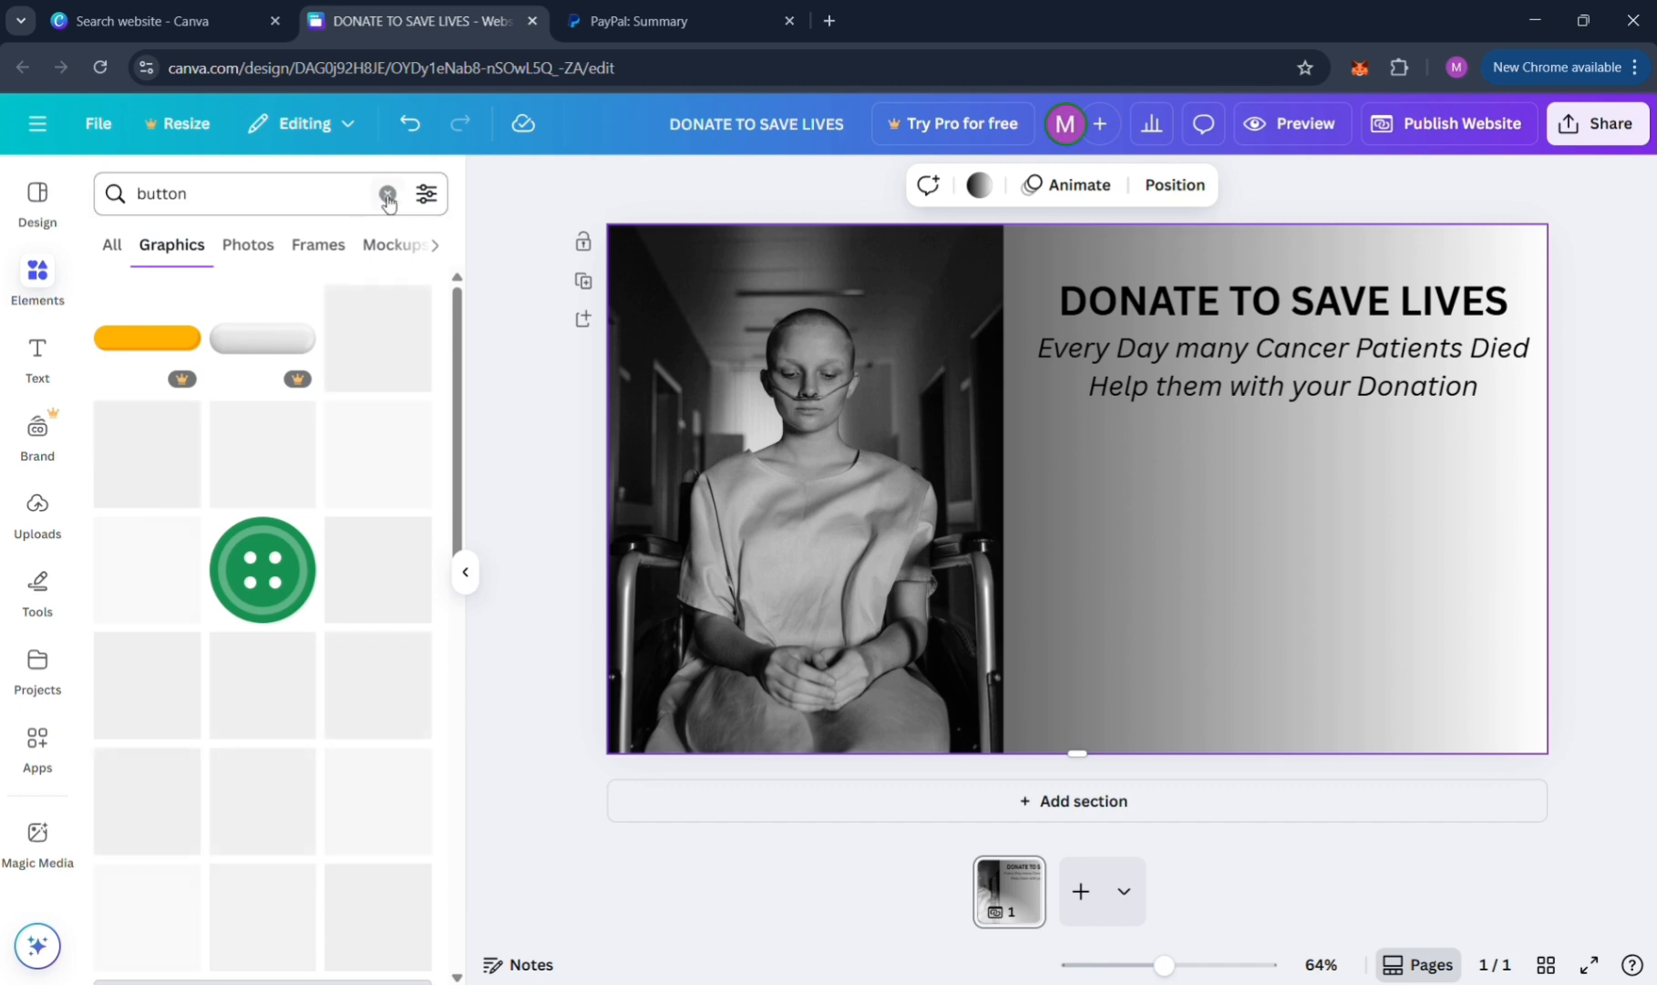
# Step: Try an element search for "donate button" and return the search term to "button"
pyautogui.click(137, 195)
pyautogui.write('donate')
pyautogui.press('Return')
pyautogui.click(178, 201)
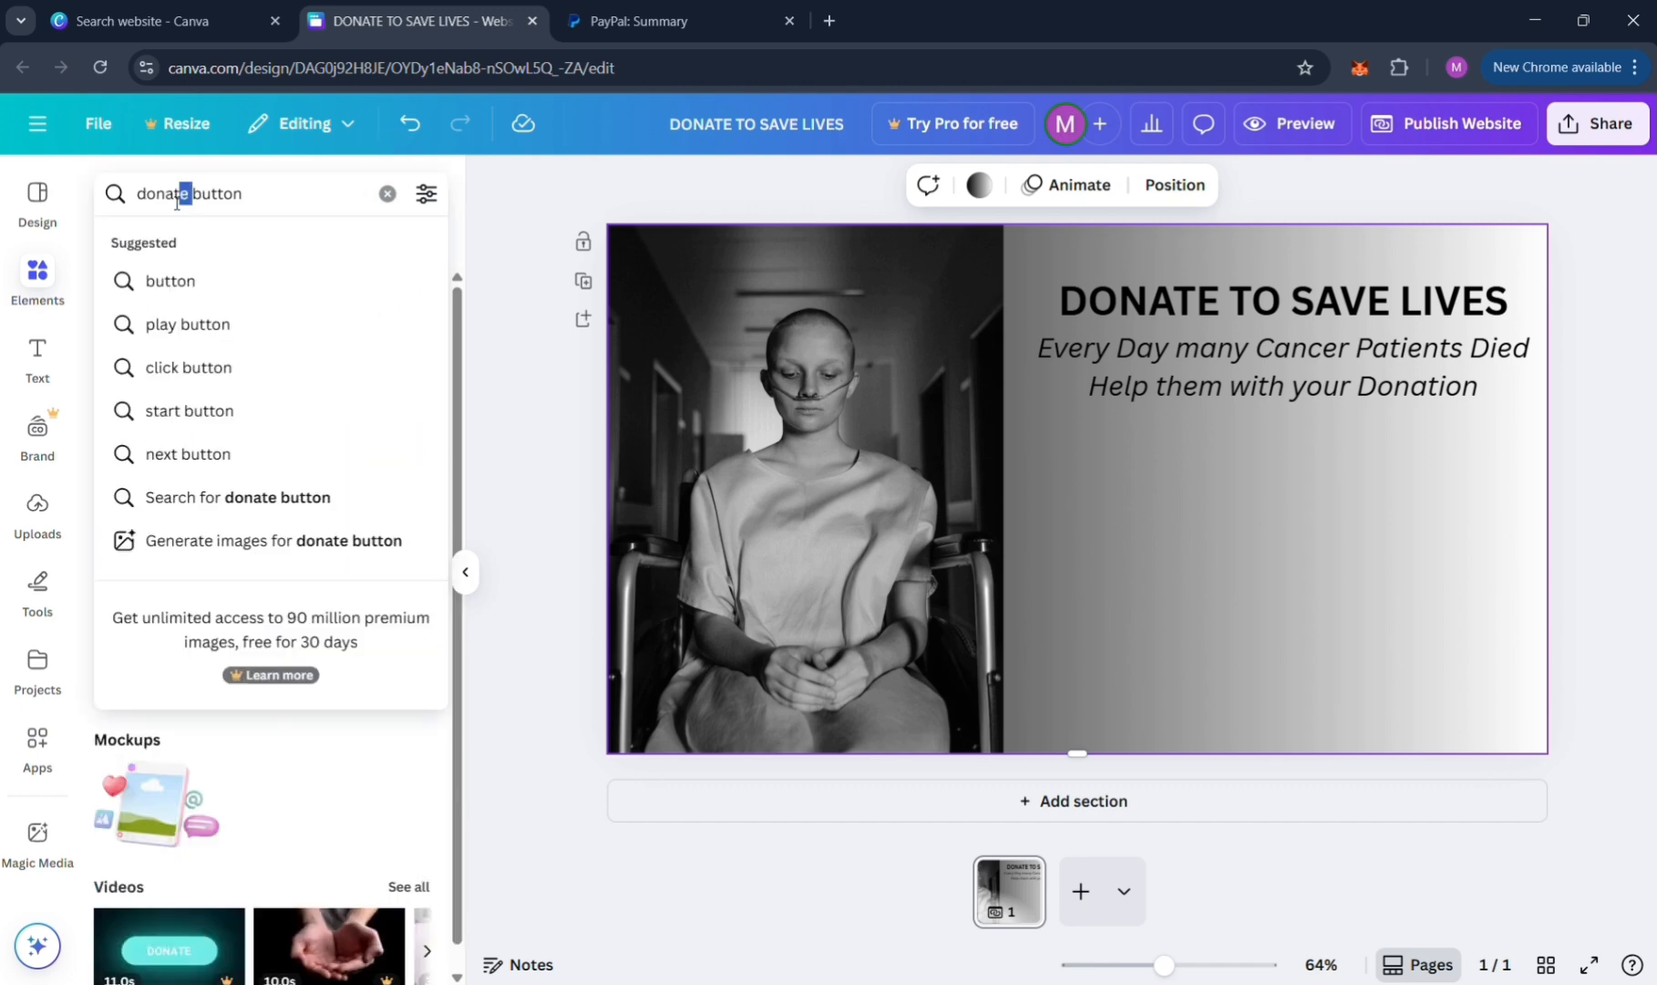
pyautogui.press('BackSpace')
pyautogui.press('Return')
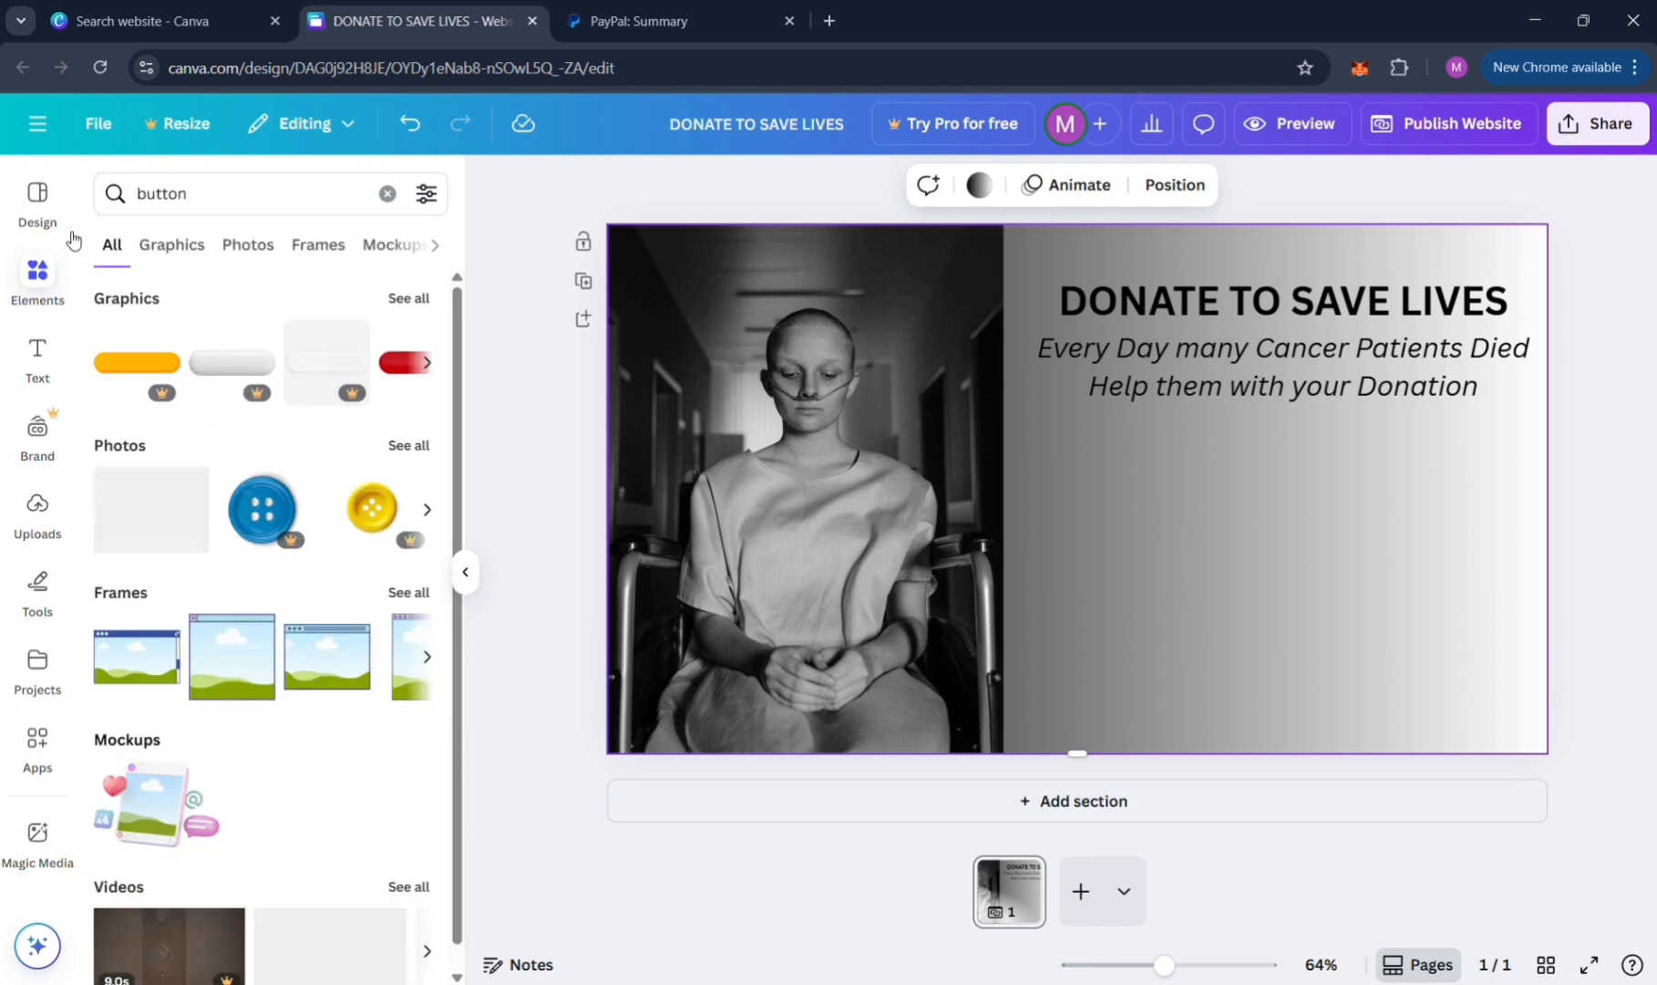
# Step: Show all button graphics and add the red gradient pill-shaped button to the page
pyautogui.click(428, 306)
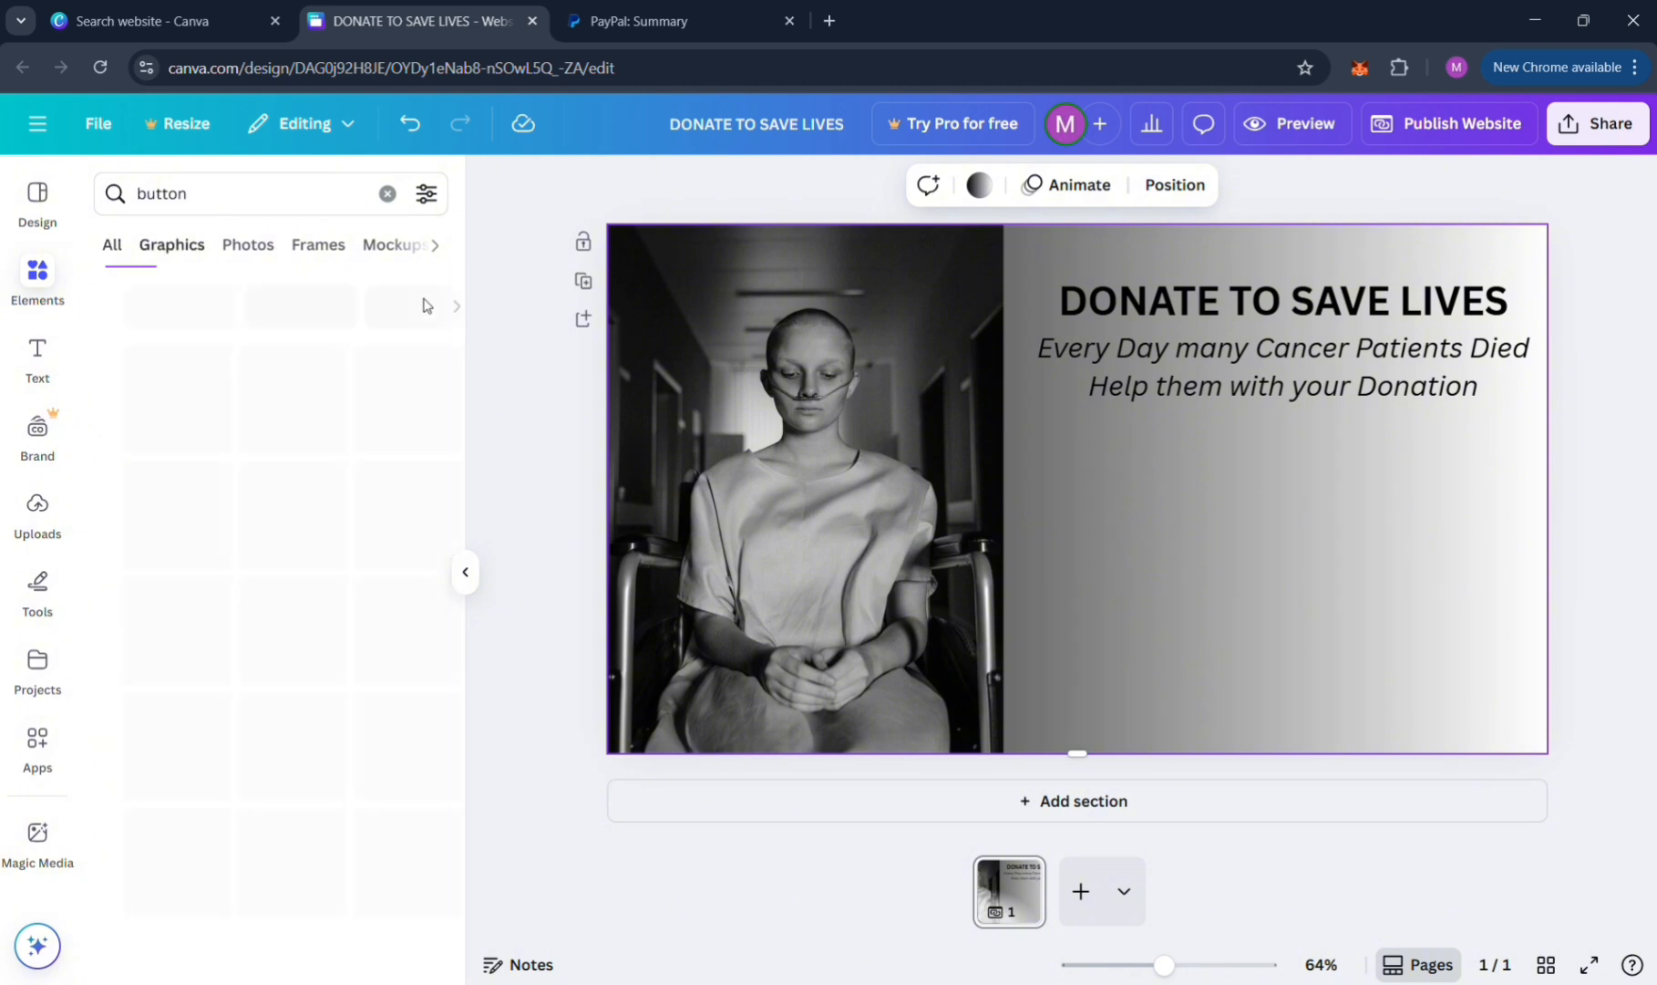
pyautogui.scroll(-1, 381, 558)
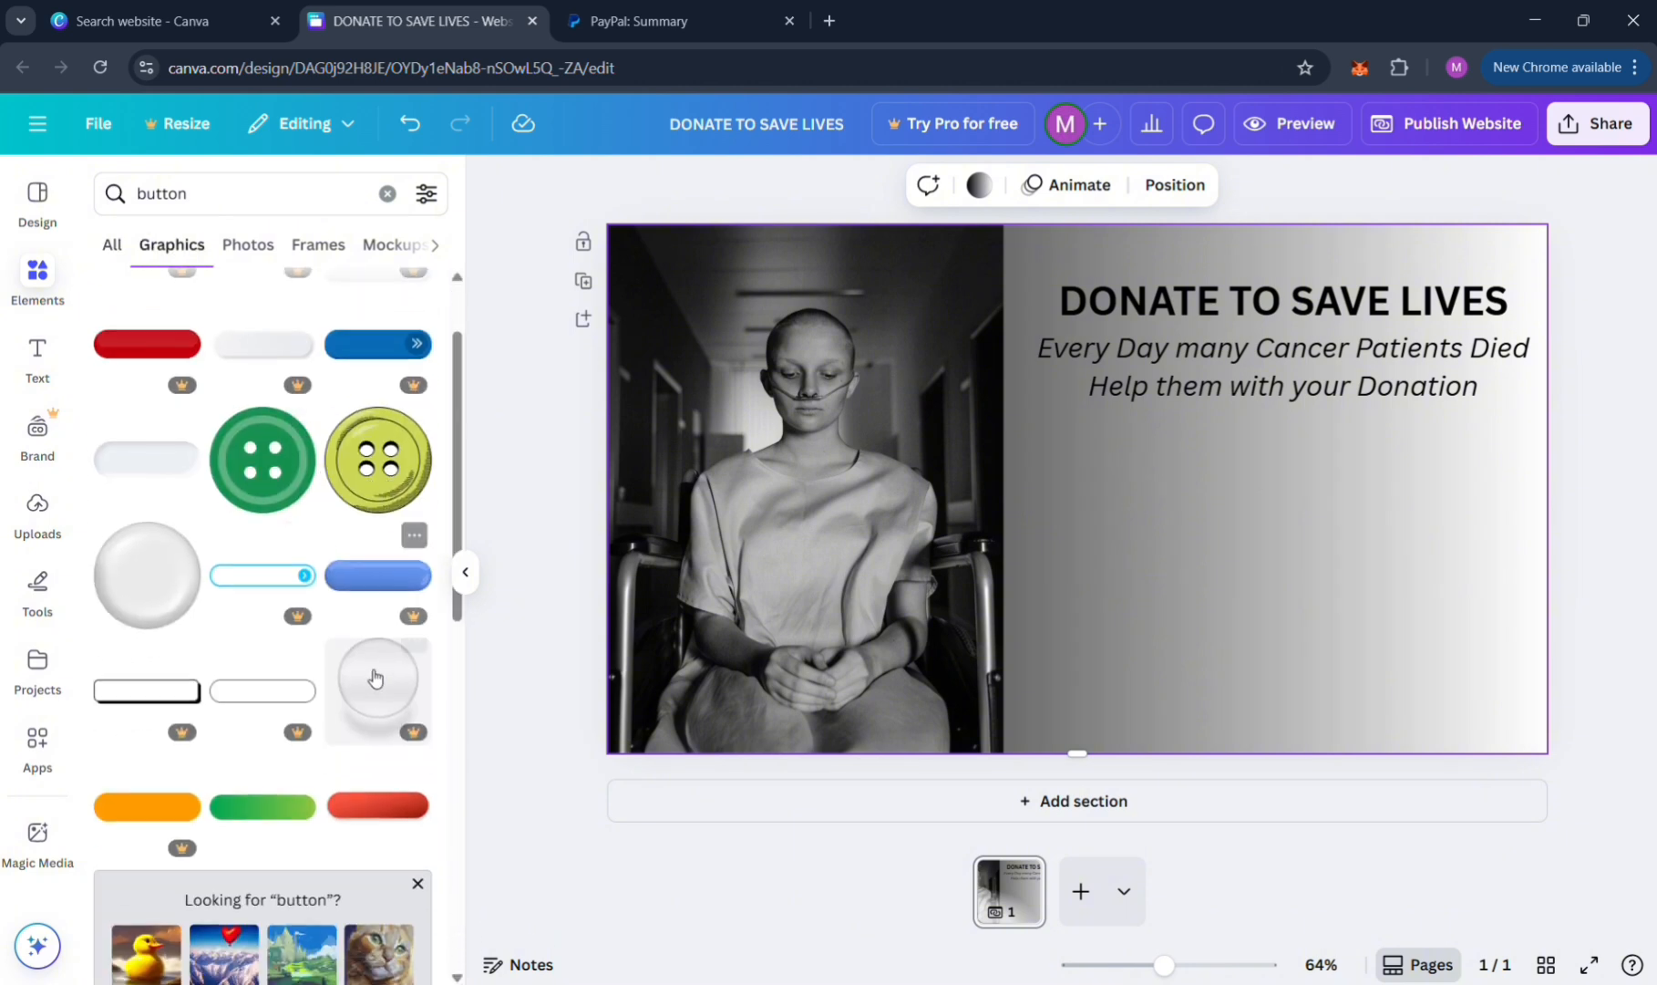
pyautogui.scroll(-2, 370, 670)
pyautogui.click(387, 596)
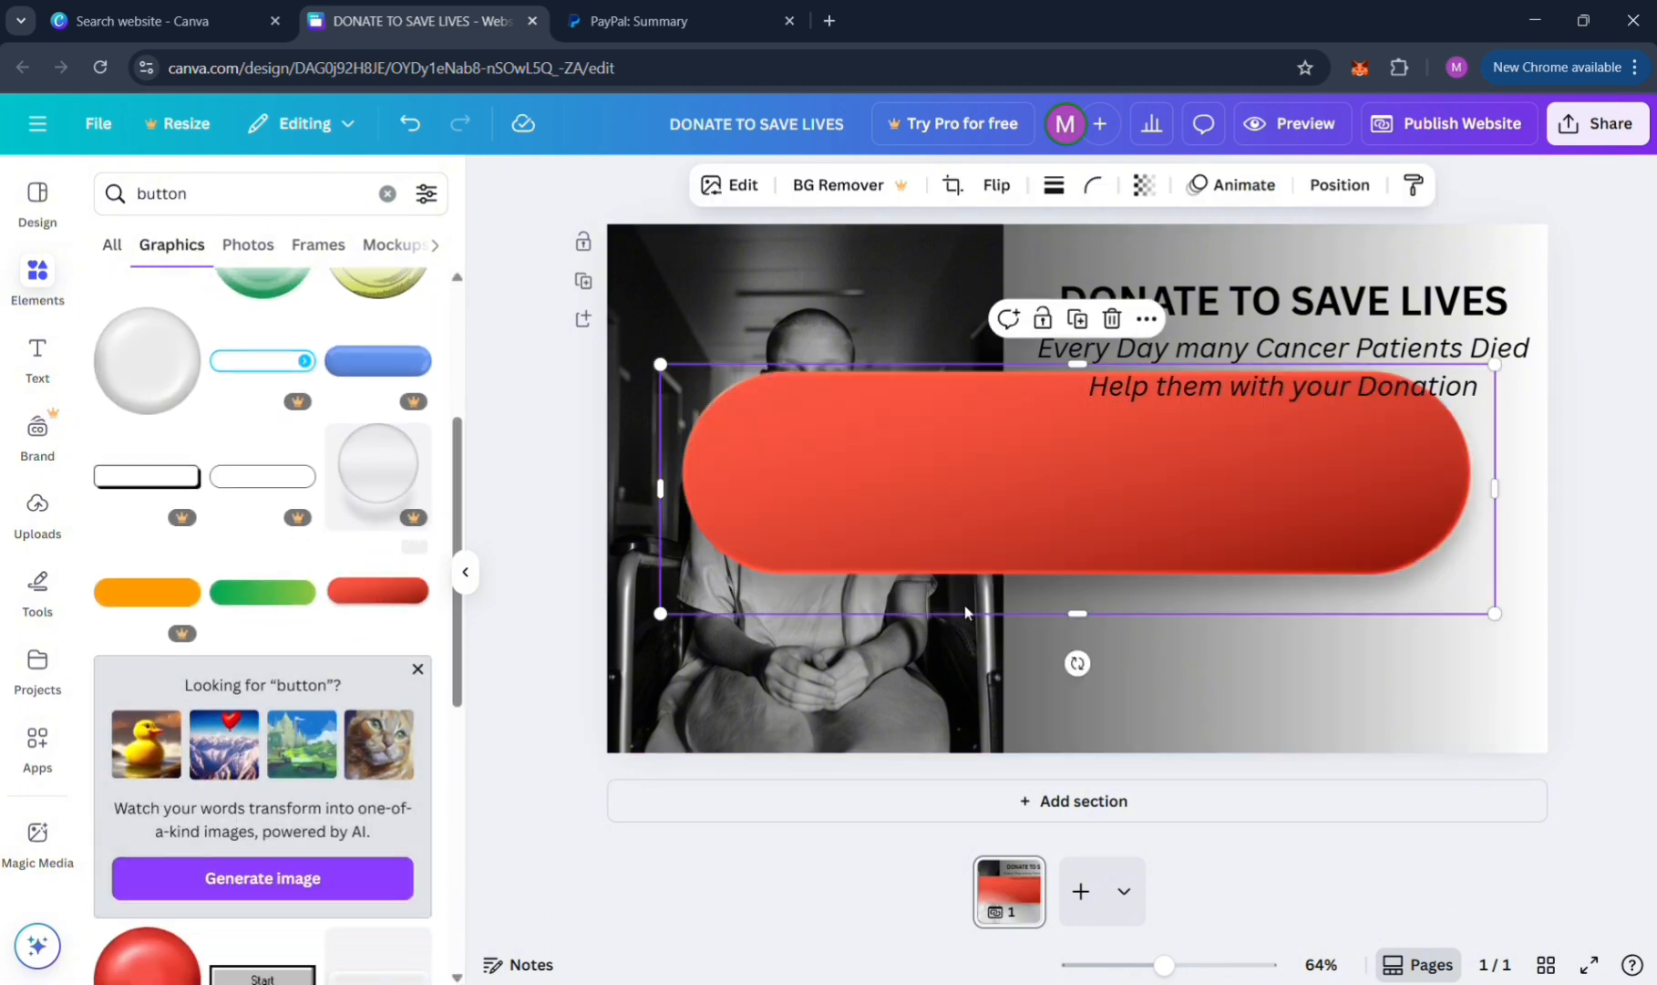
# Step: Shrink the red button to less than the subheading's width and place it centered just below the subheading
pyautogui.moveTo(661, 609); pyautogui.dragTo(1125, 507)
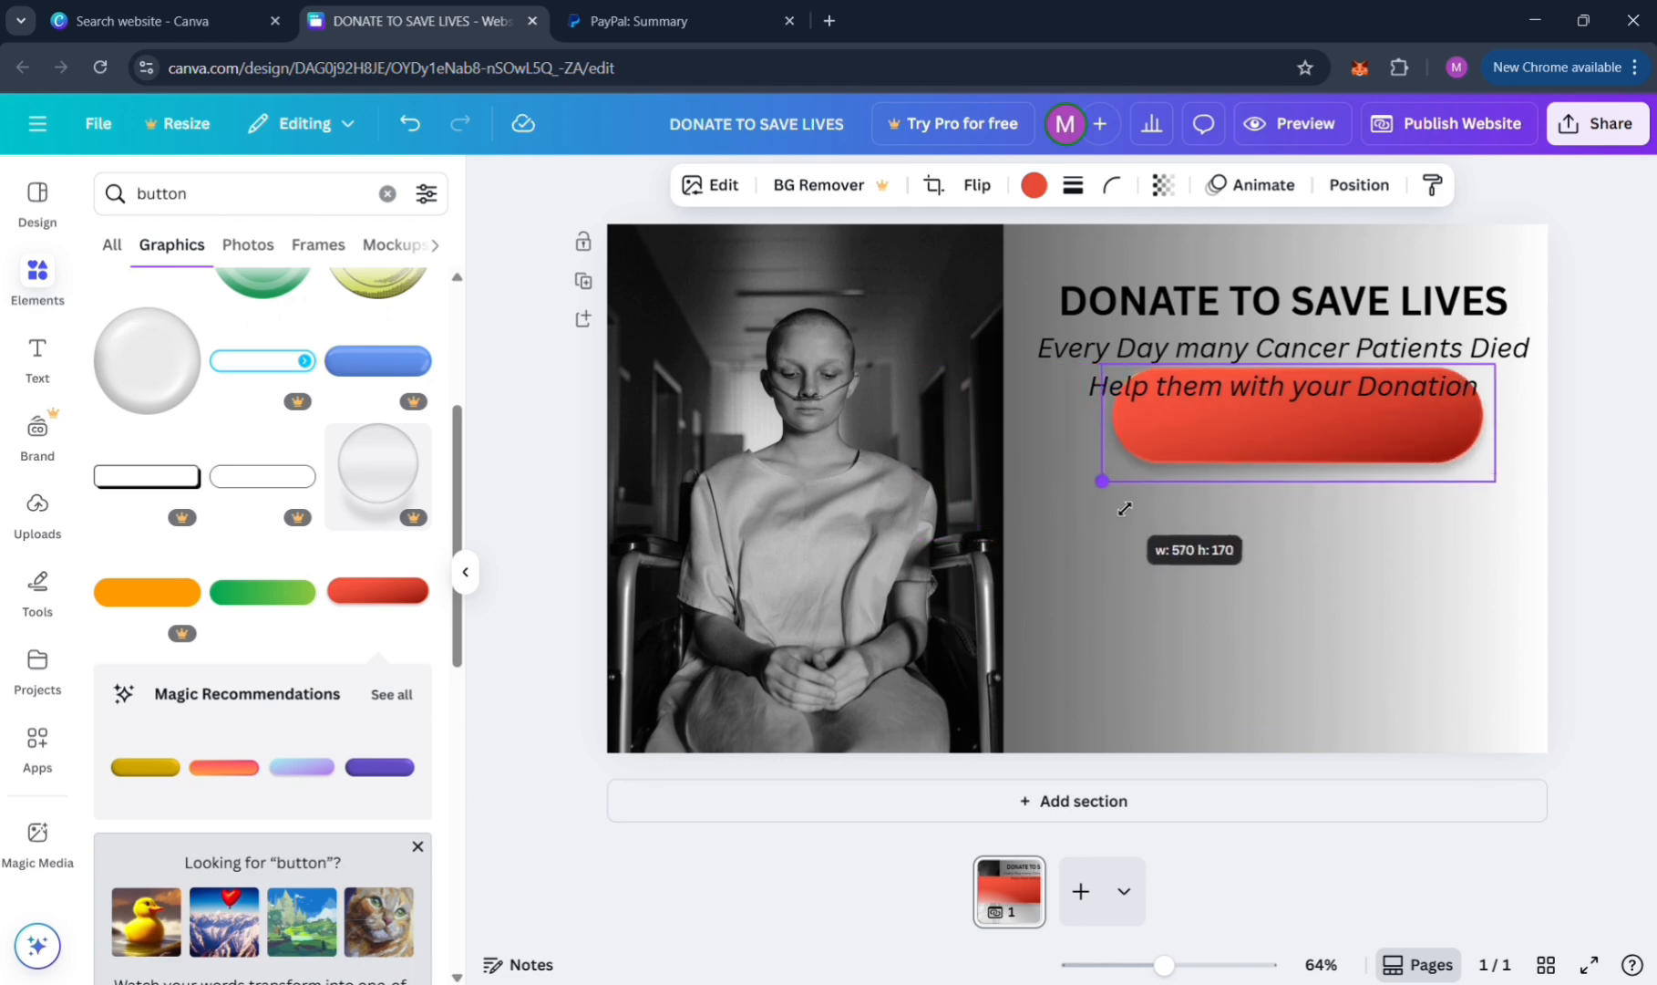
pyautogui.moveTo(1258, 460); pyautogui.dragTo(1242, 526)
pyautogui.moveTo(1247, 502); pyautogui.dragTo(1247, 503)
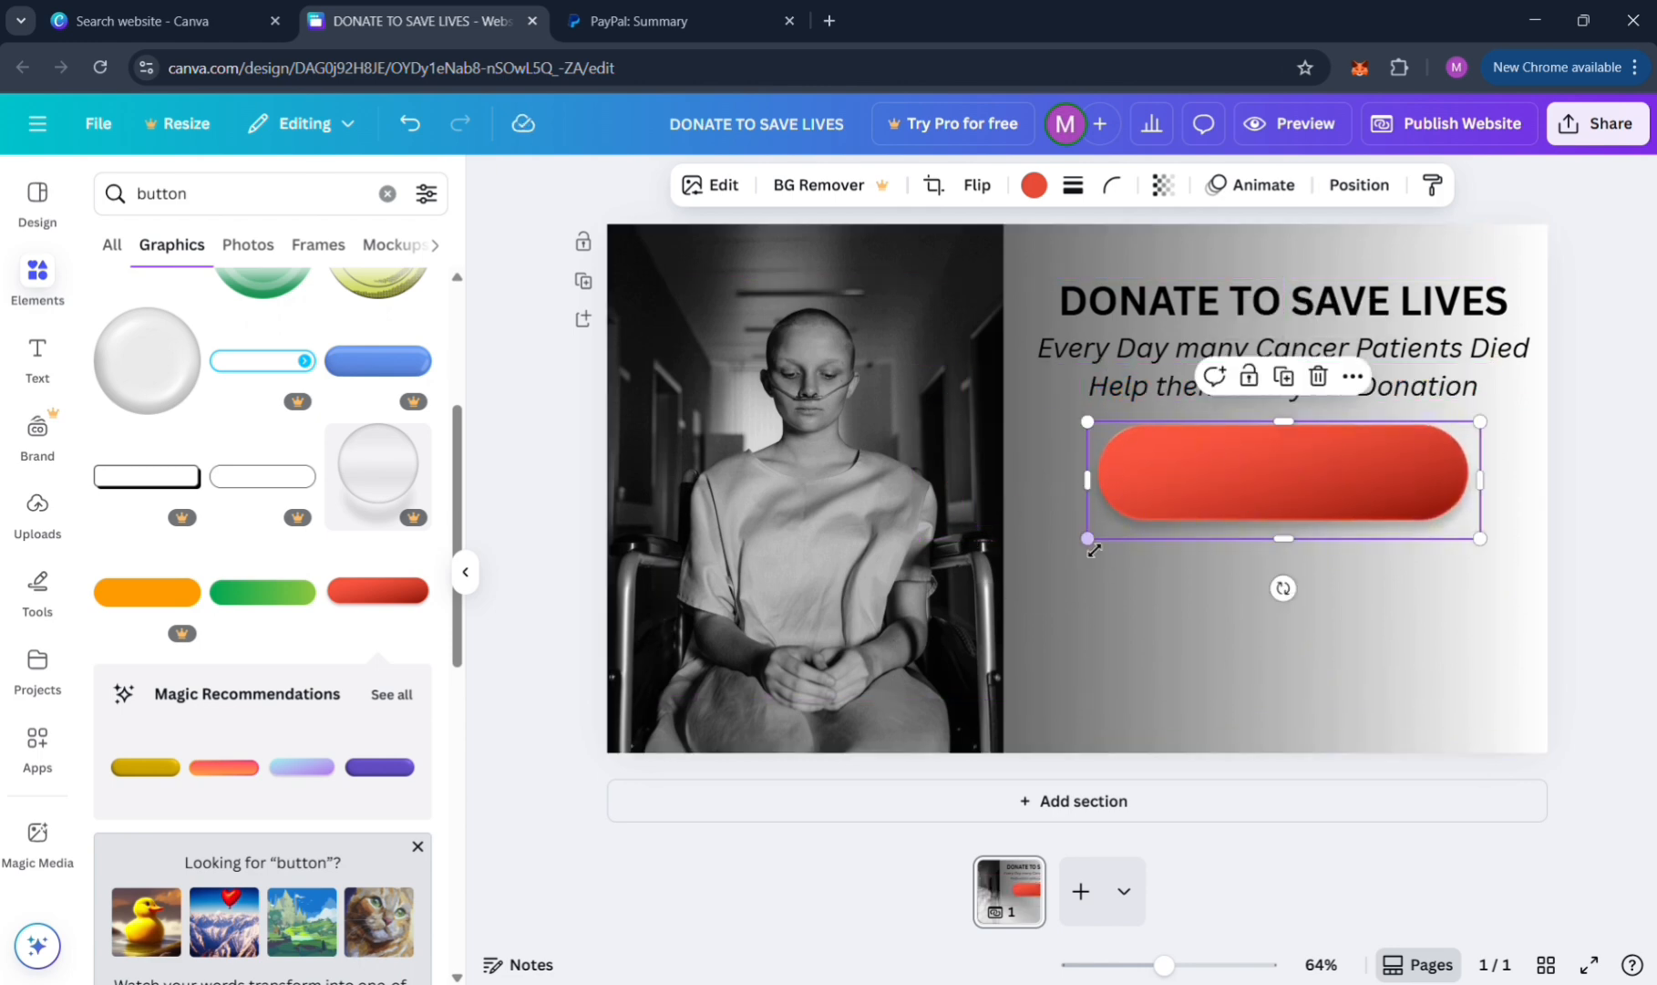
pyautogui.moveTo(1087, 540); pyautogui.dragTo(1137, 524)
pyautogui.moveTo(1259, 491); pyautogui.dragTo(1245, 488)
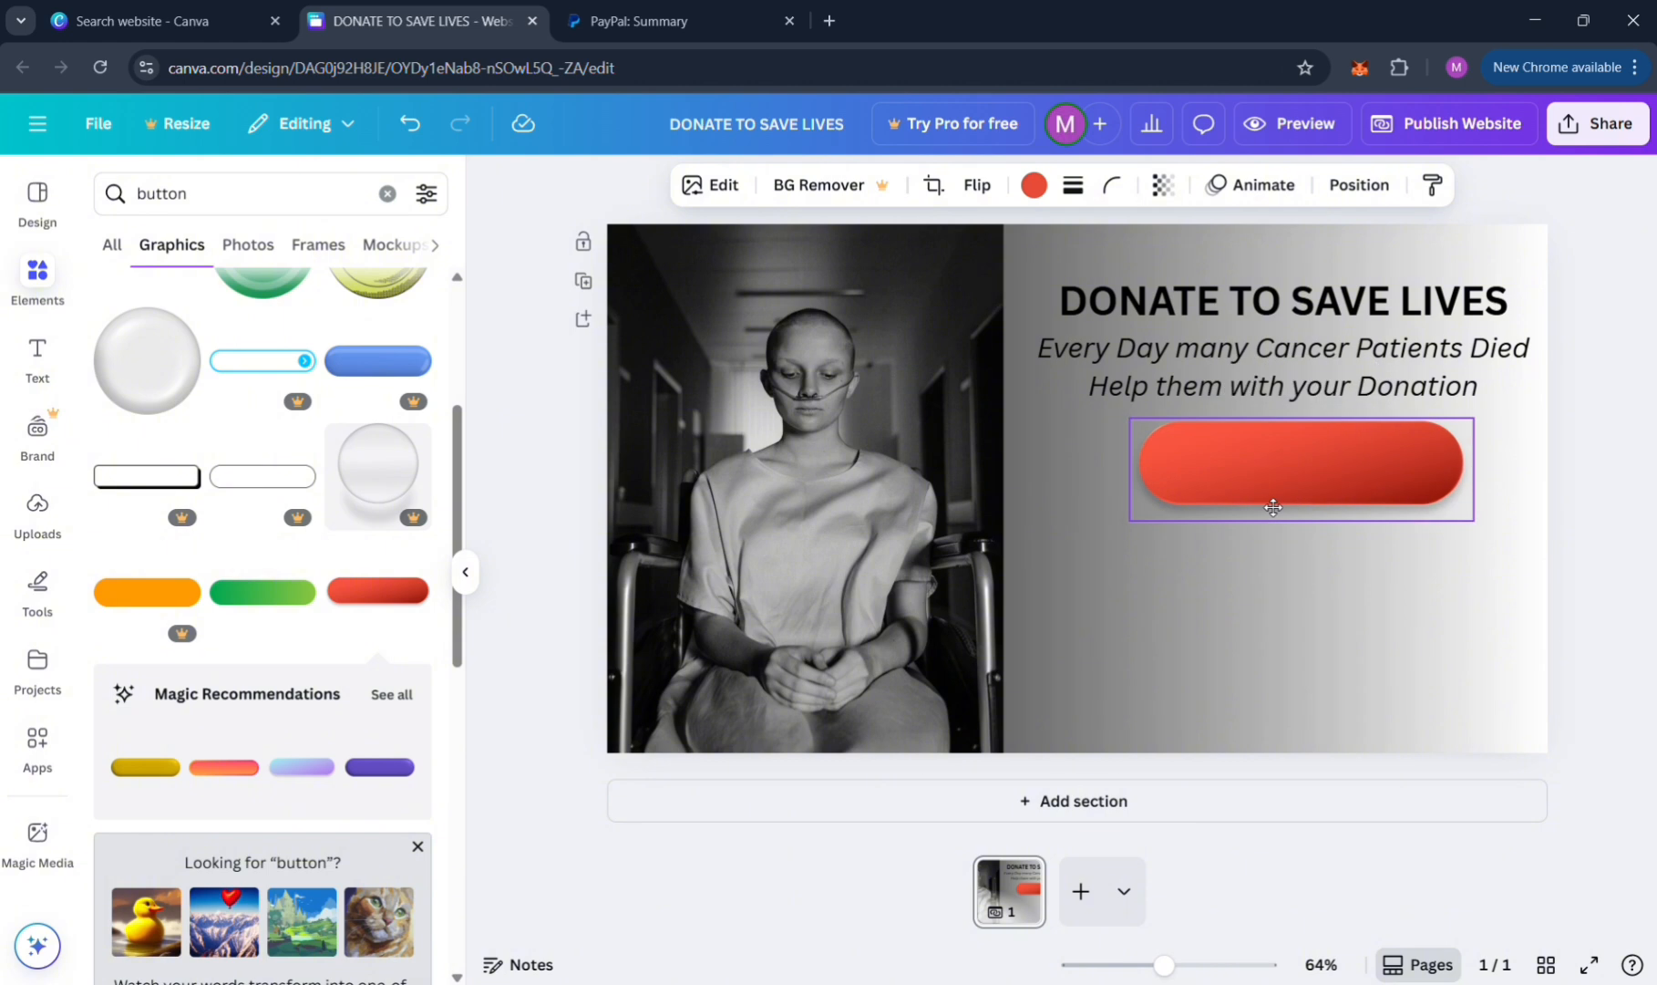
pyautogui.moveTo(1465, 523); pyautogui.dragTo(1441, 512)
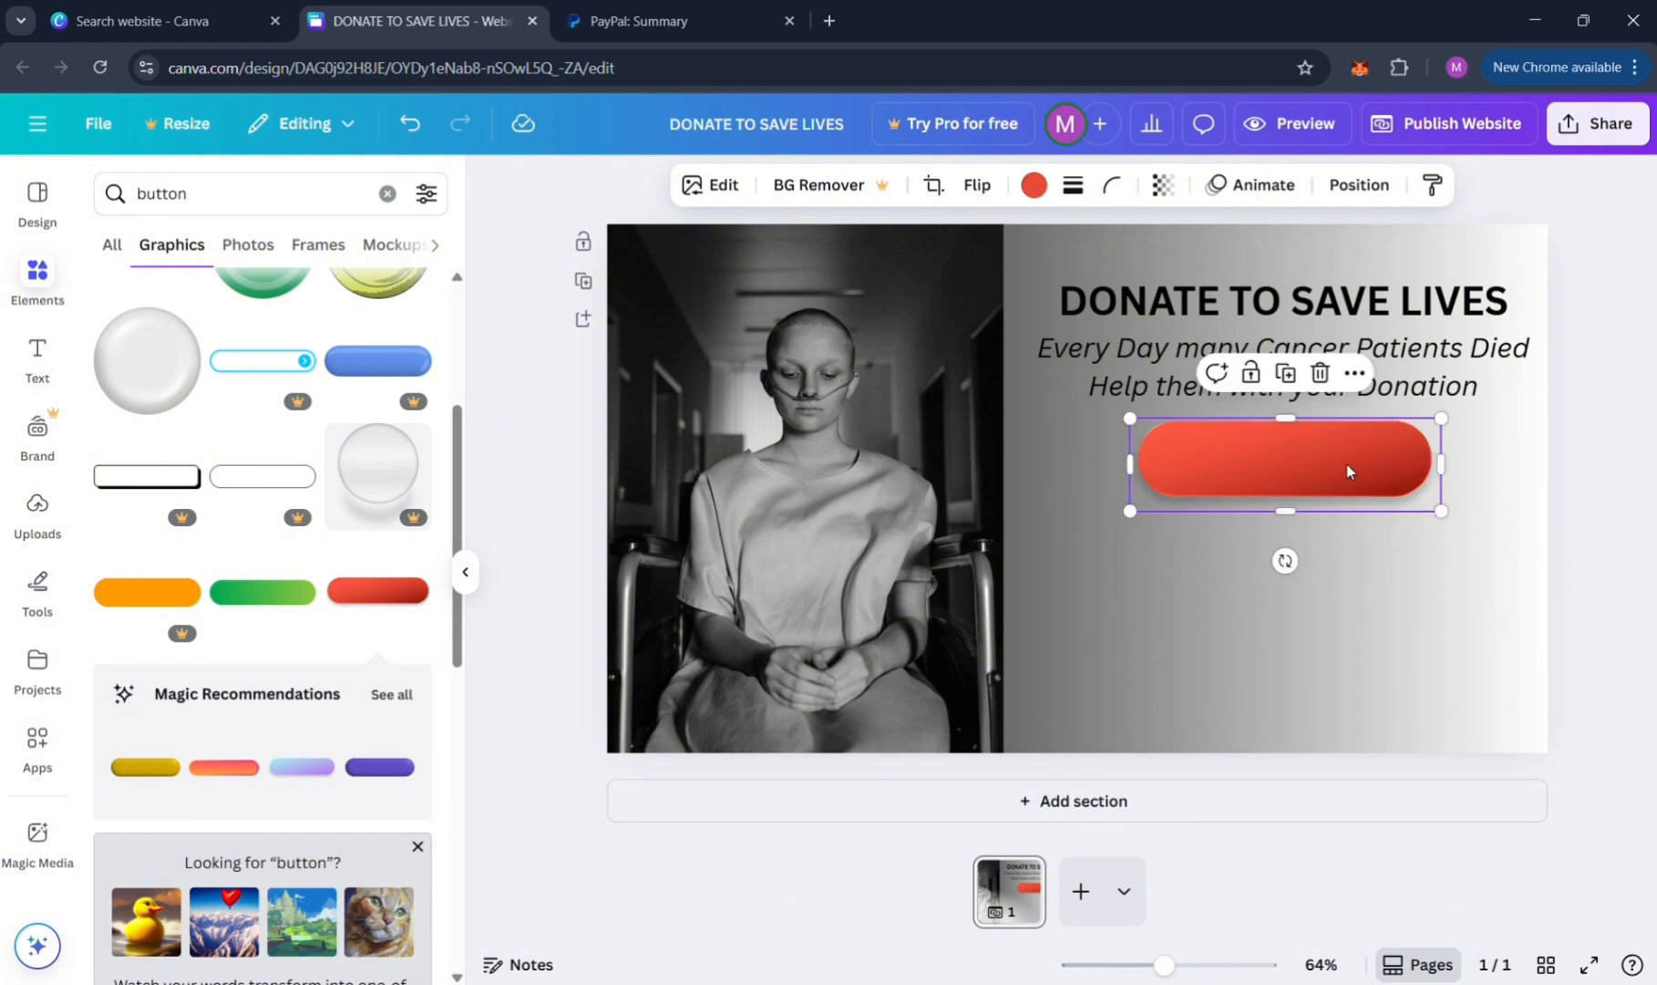
pyautogui.click(1358, 552)
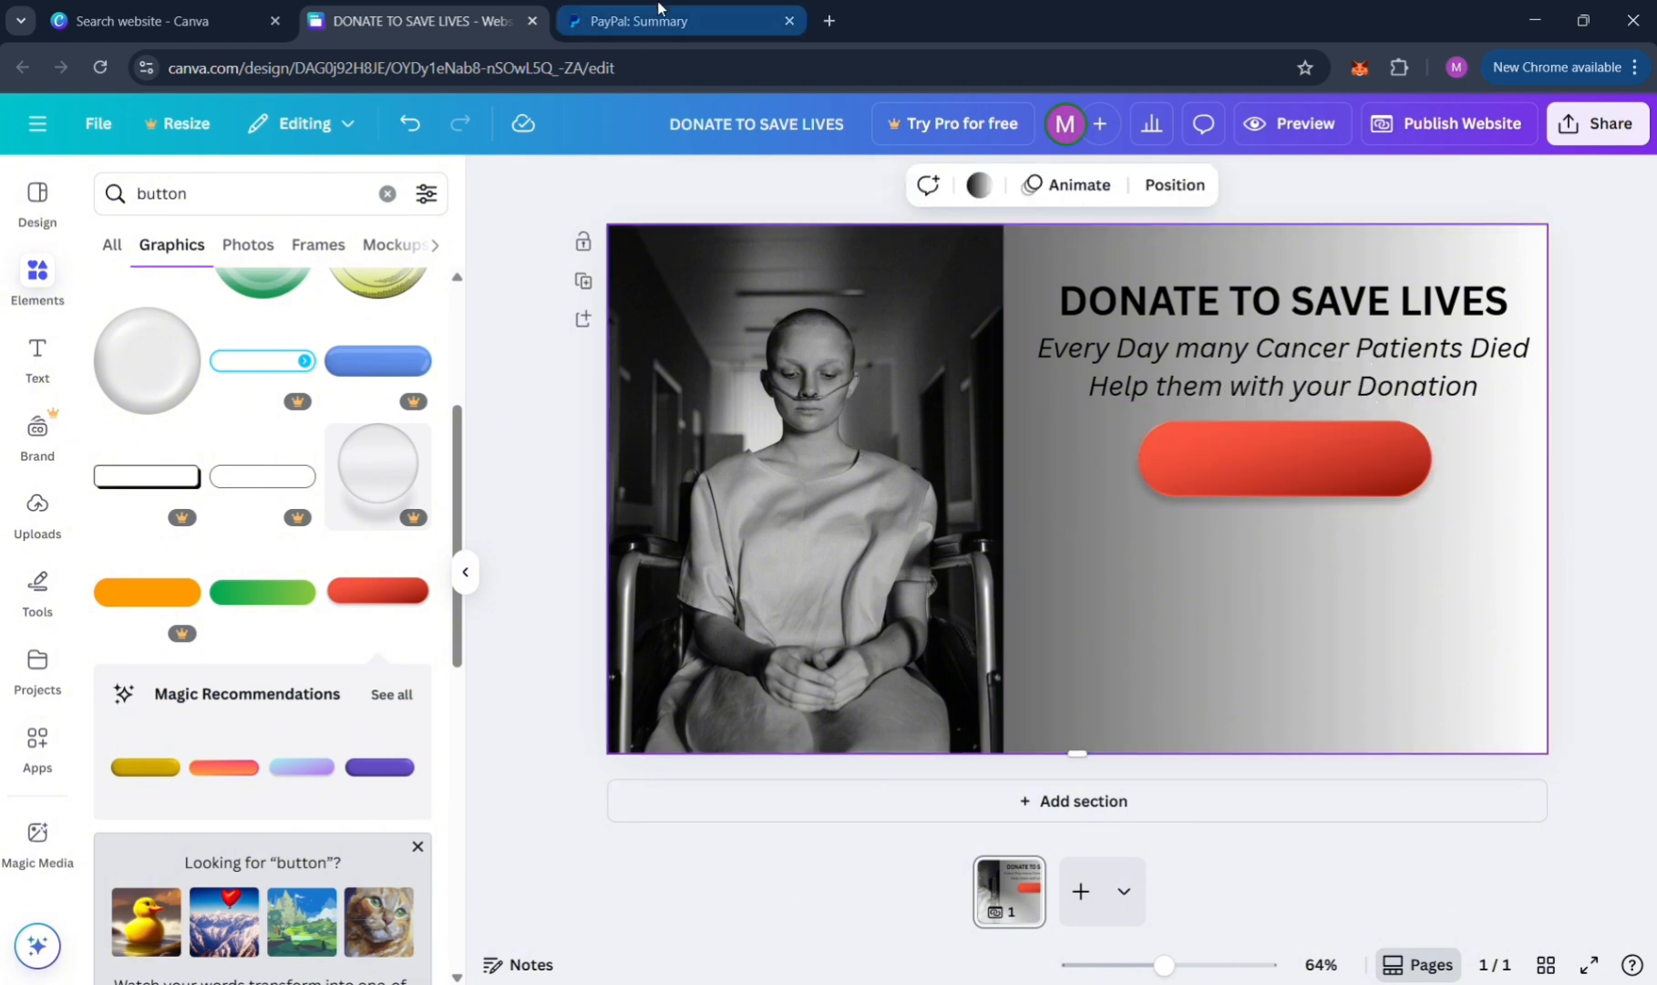
# Step: Switch to PayPal and bring up the selling online options in the Seller Tools settings
pyautogui.click(638, 20)
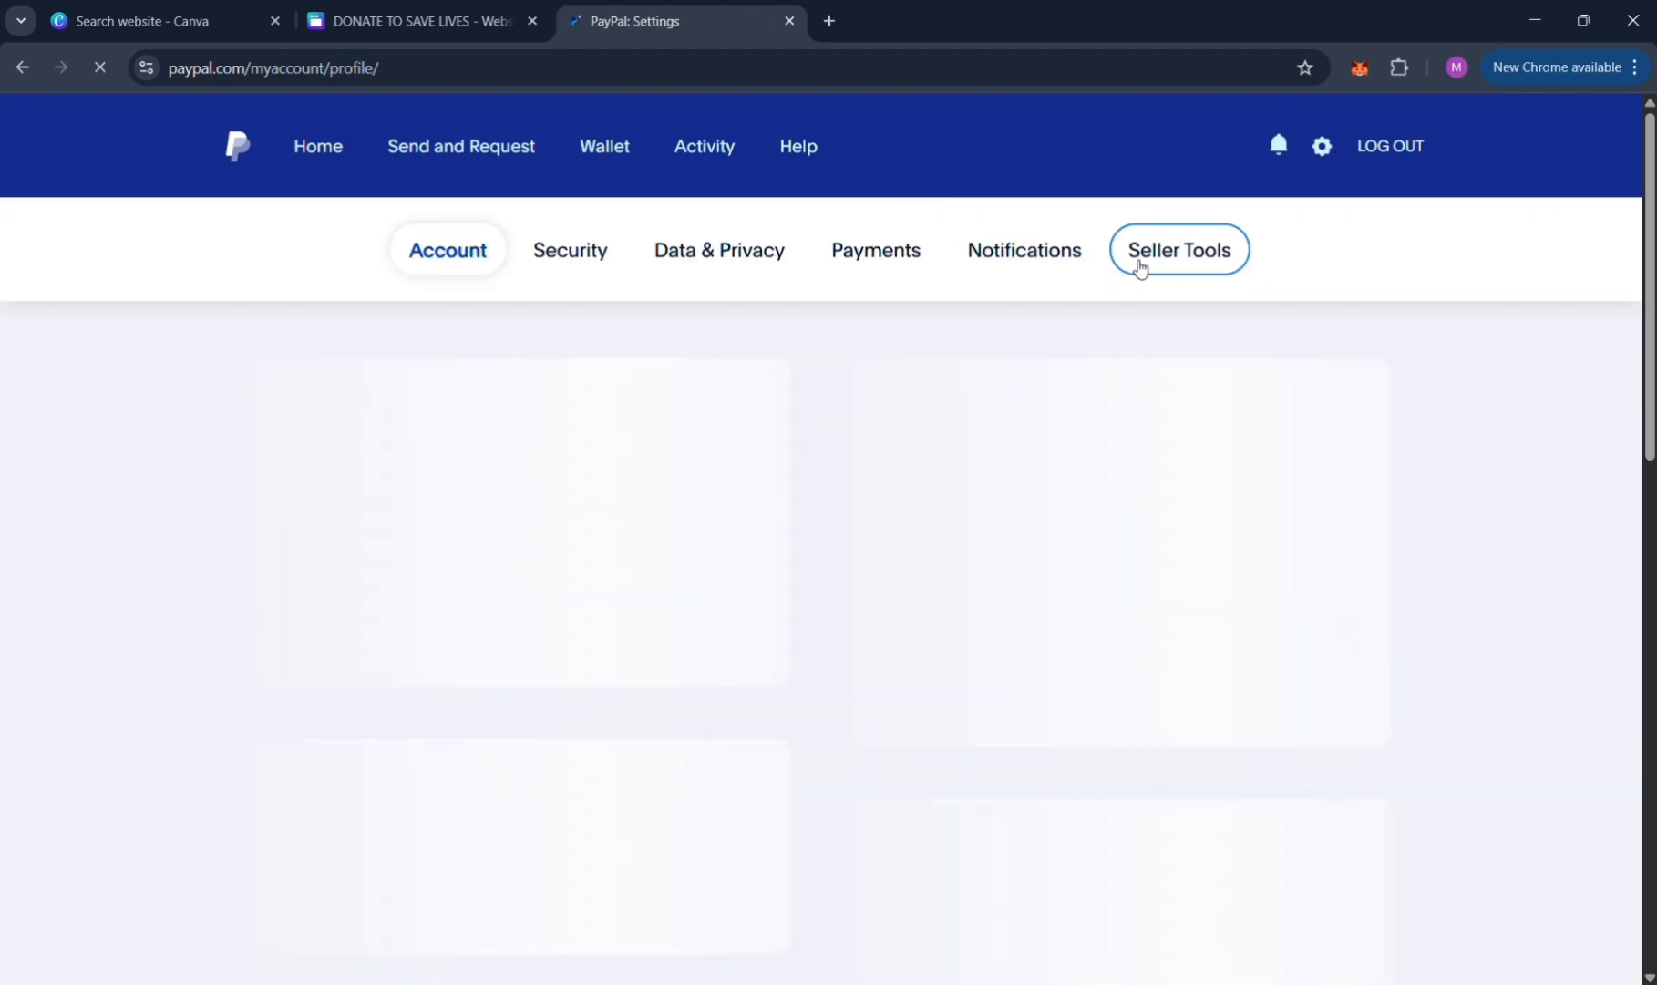
pyautogui.click(1162, 261)
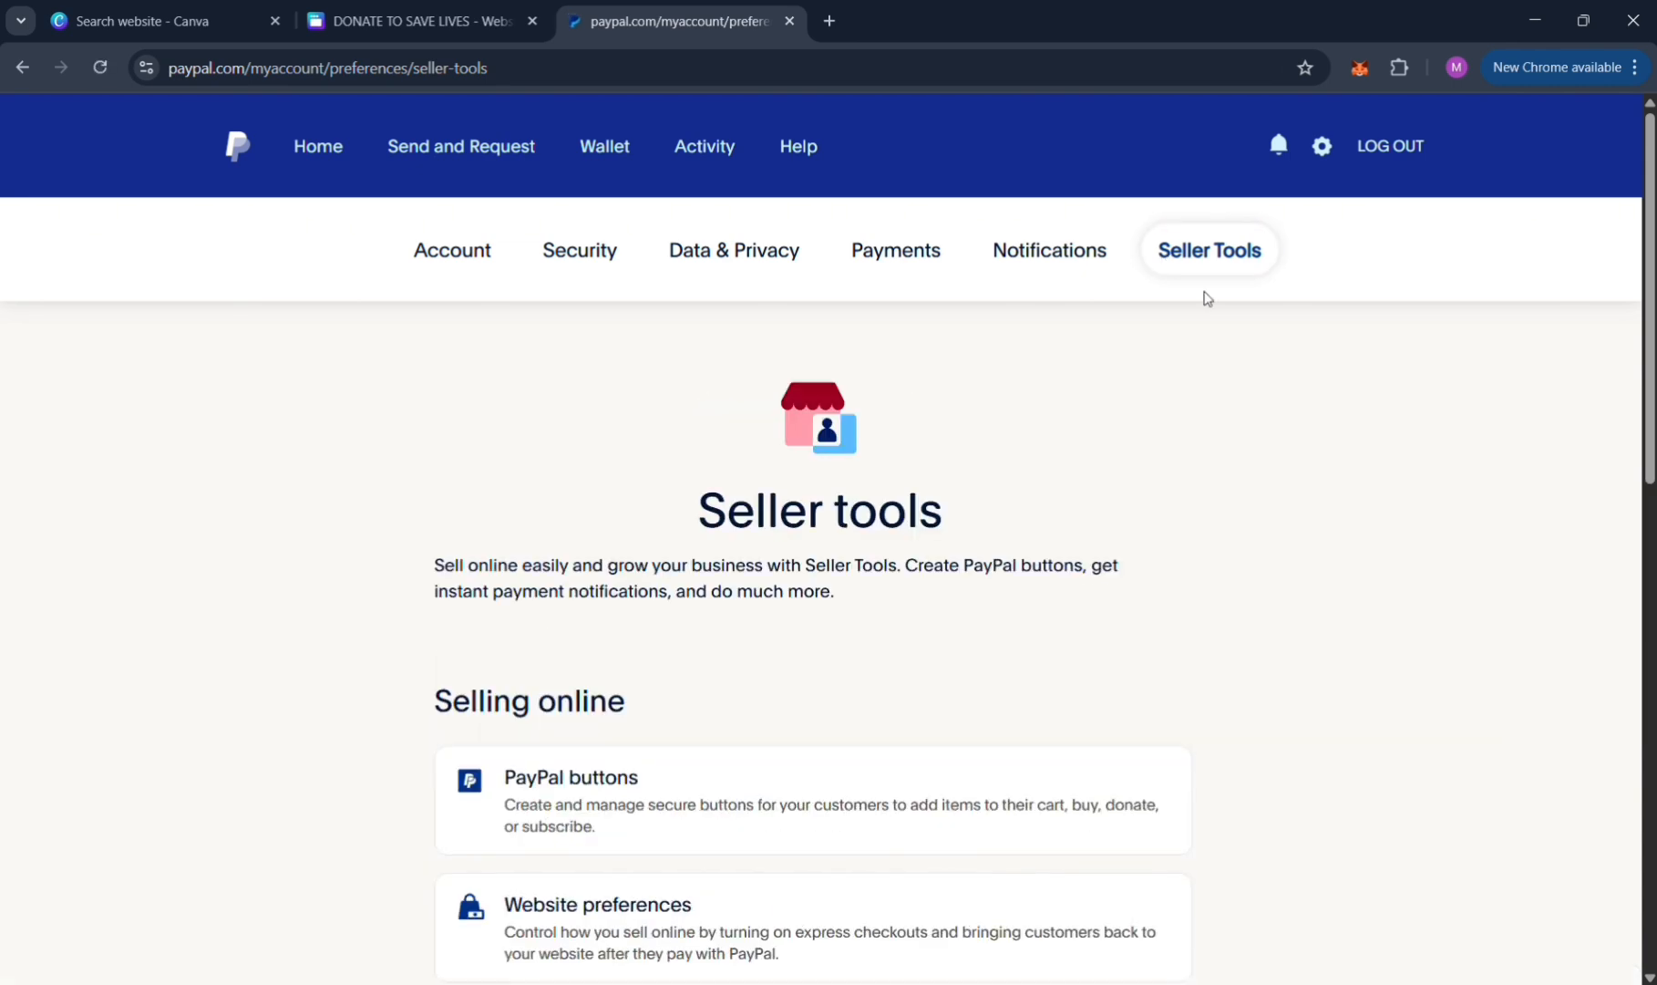
pyautogui.scroll(-3, 823, 588)
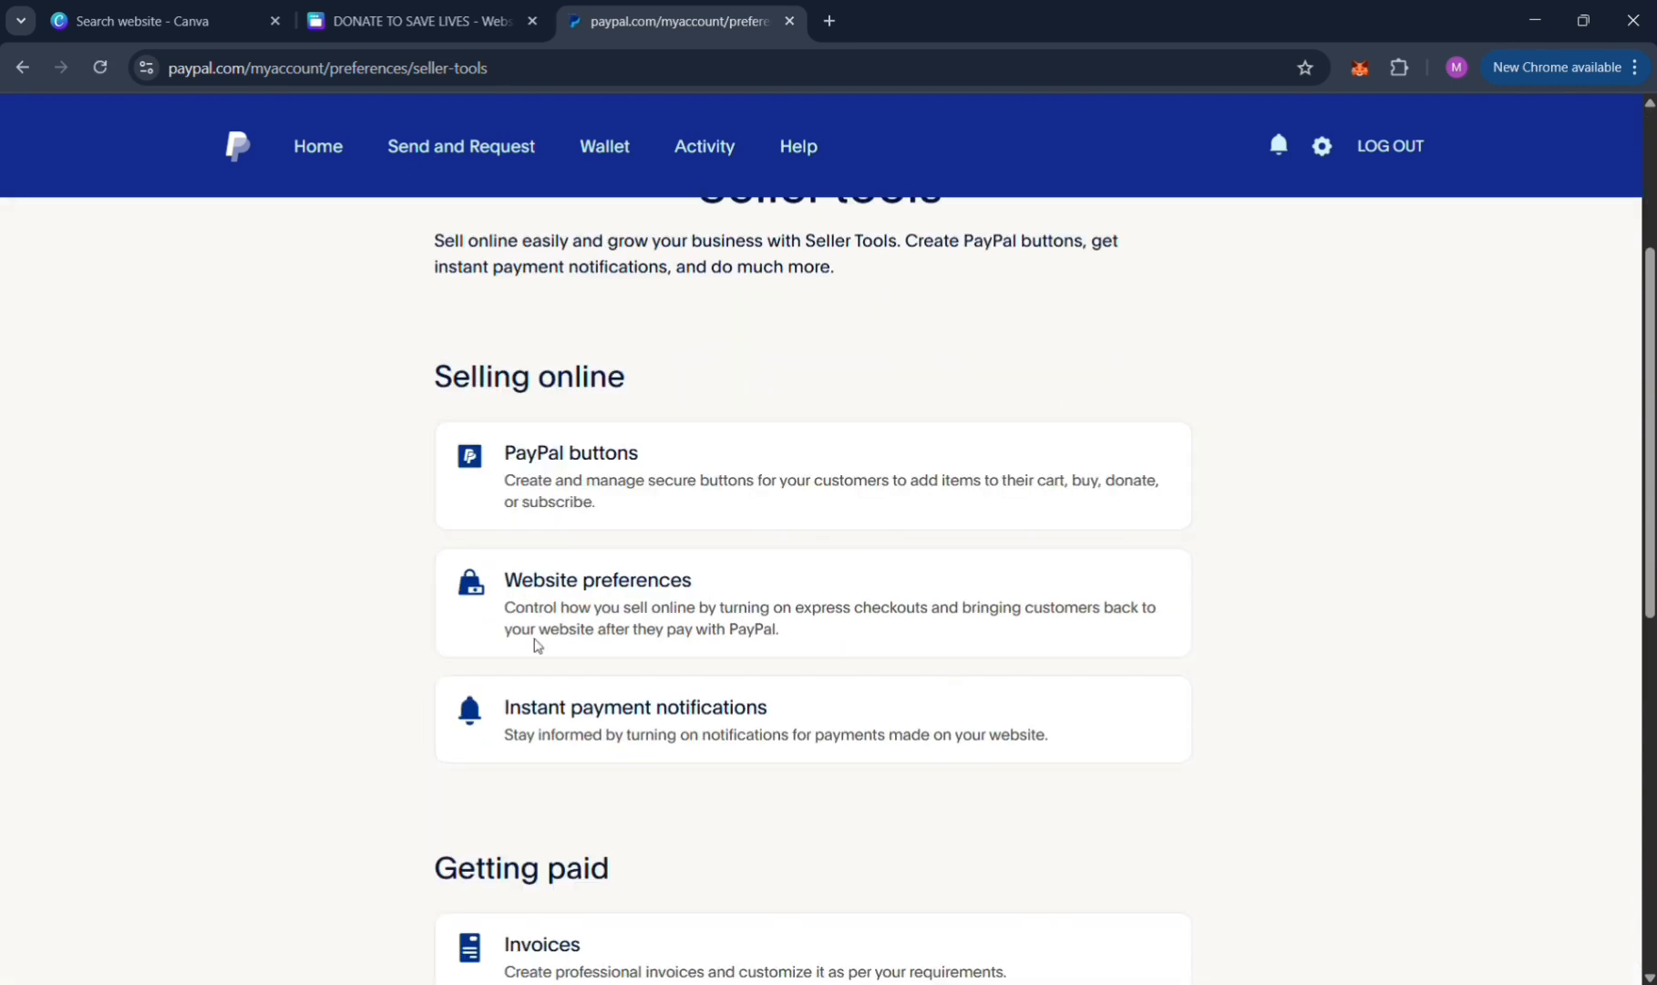
# Step: Open the Donate option among the PayPal payment buttons and look through its donations overview page
pyautogui.click(1130, 476)
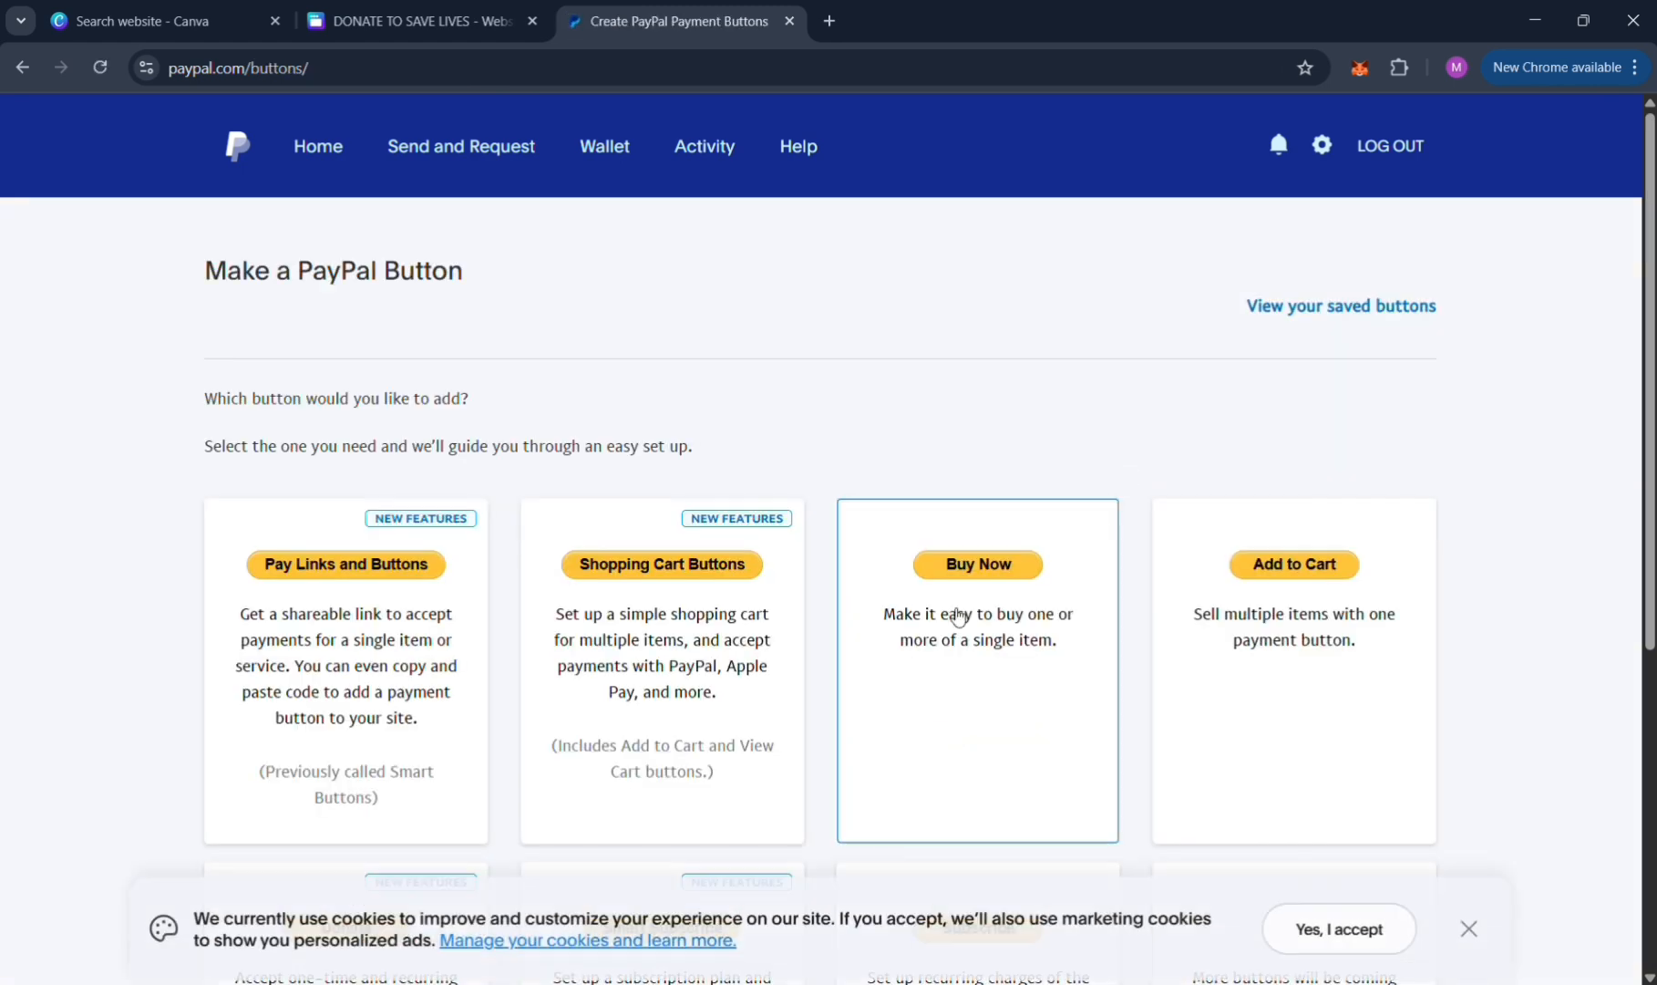
pyautogui.scroll(-5, 703, 636)
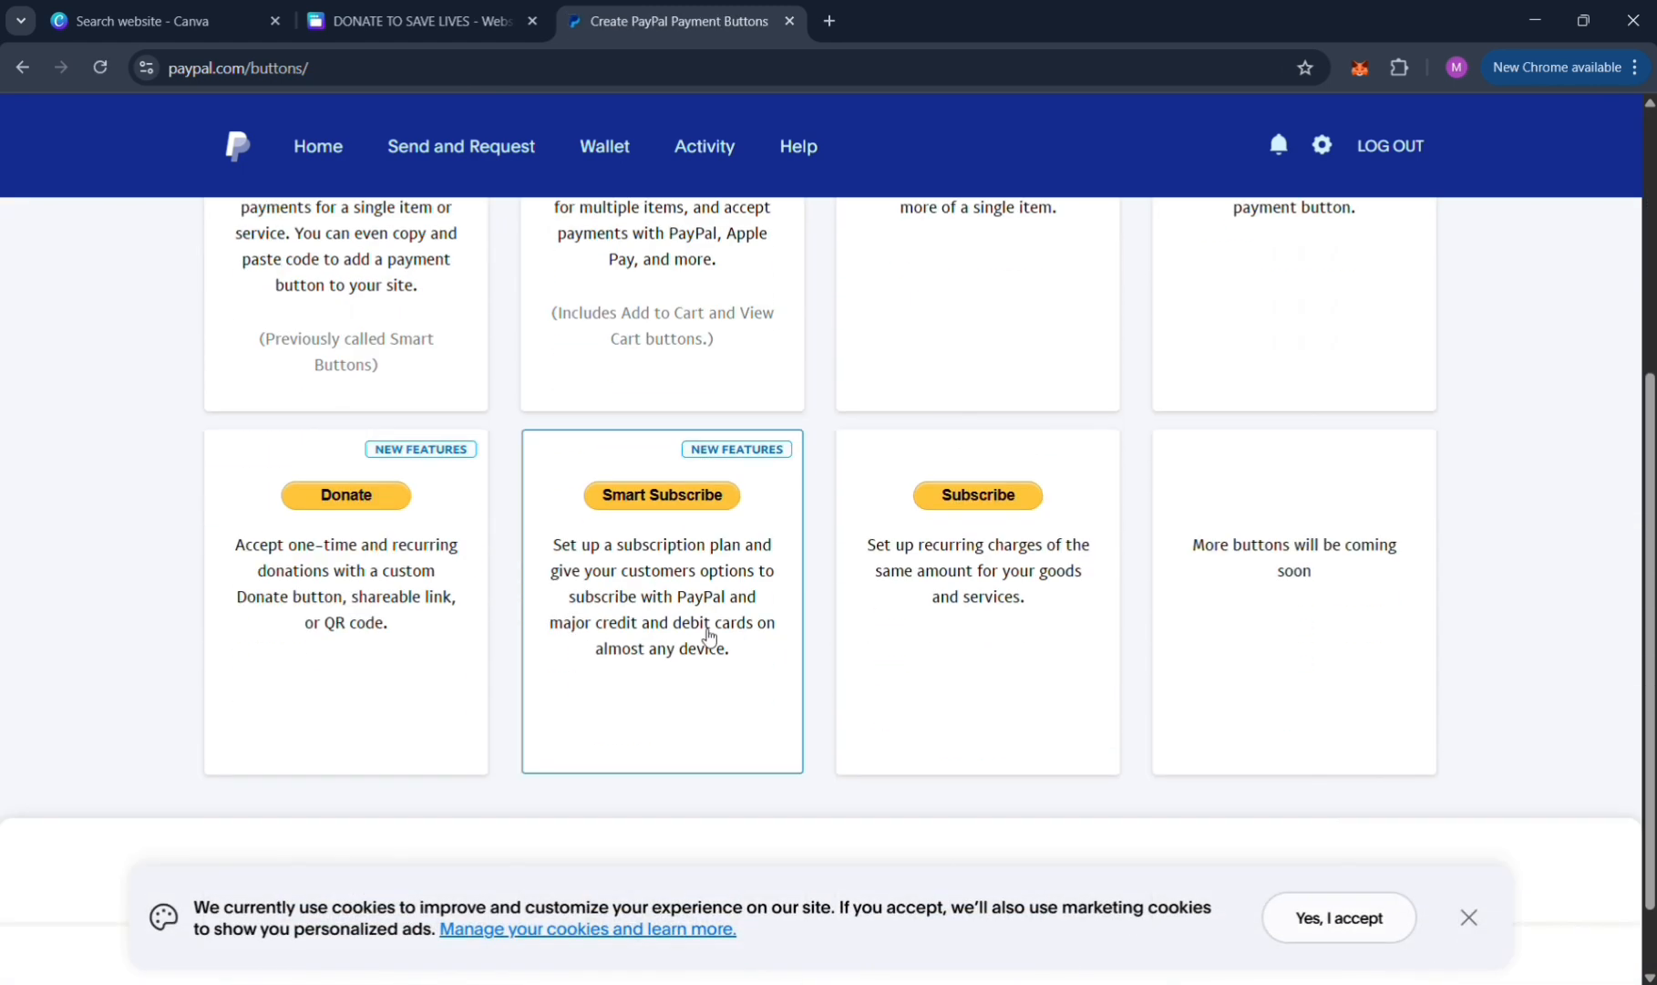
pyautogui.click(440, 696)
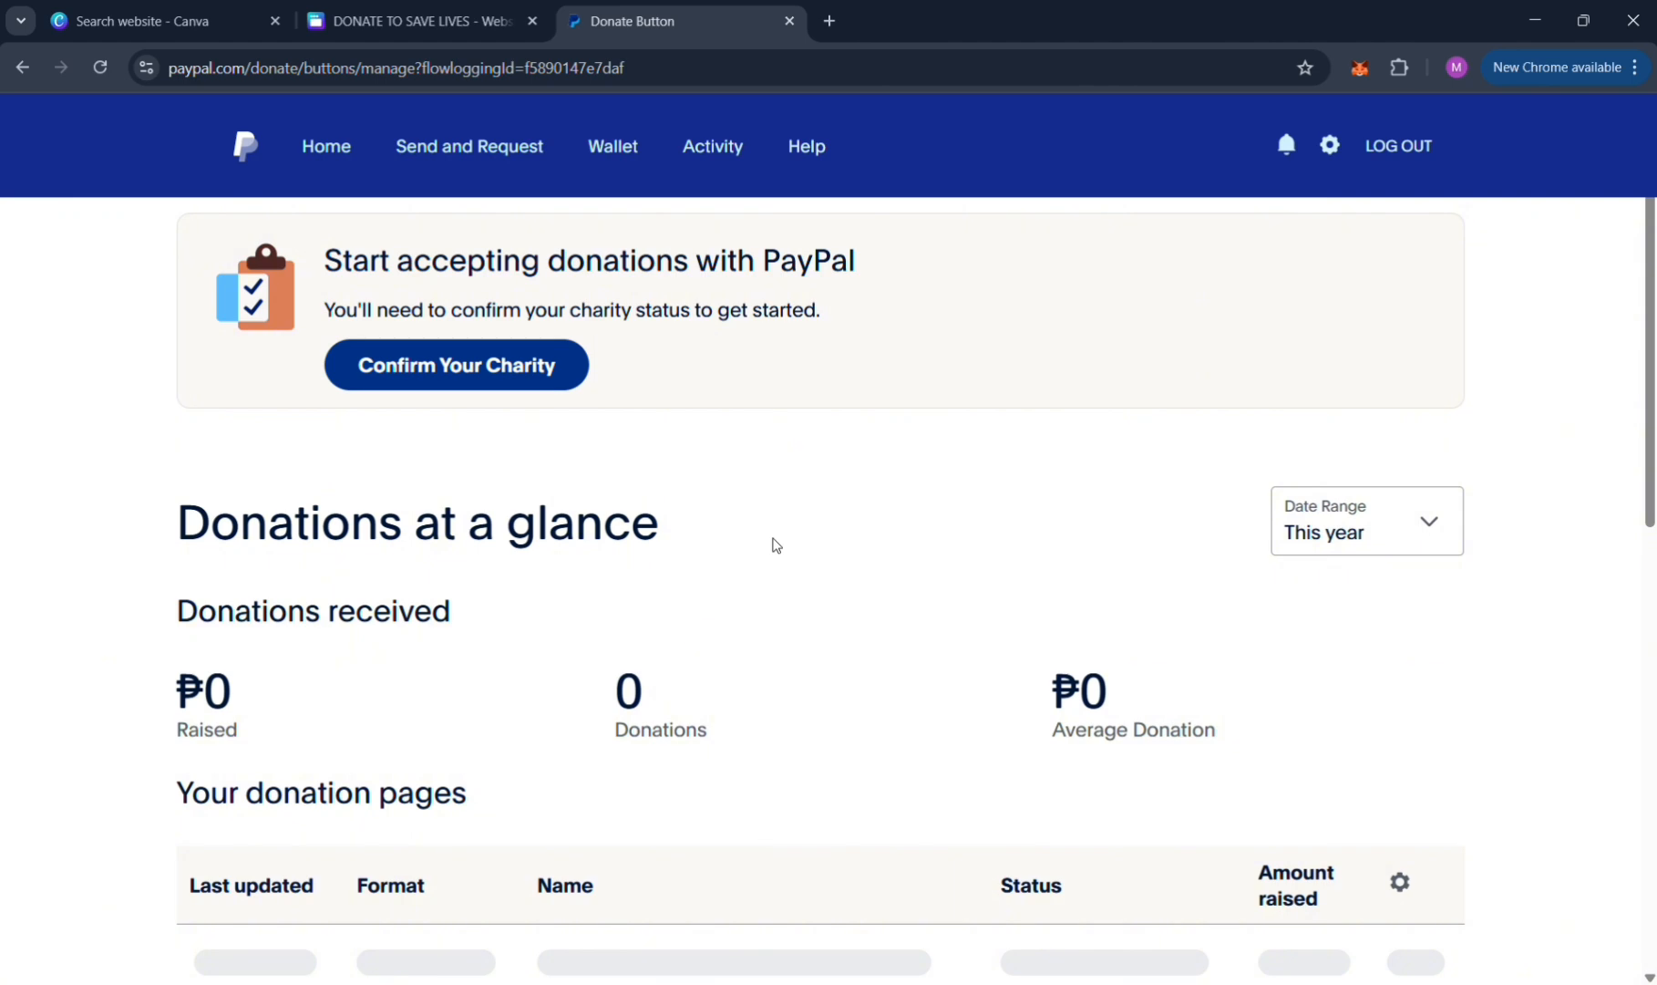
pyautogui.scroll(-6, 528, 497)
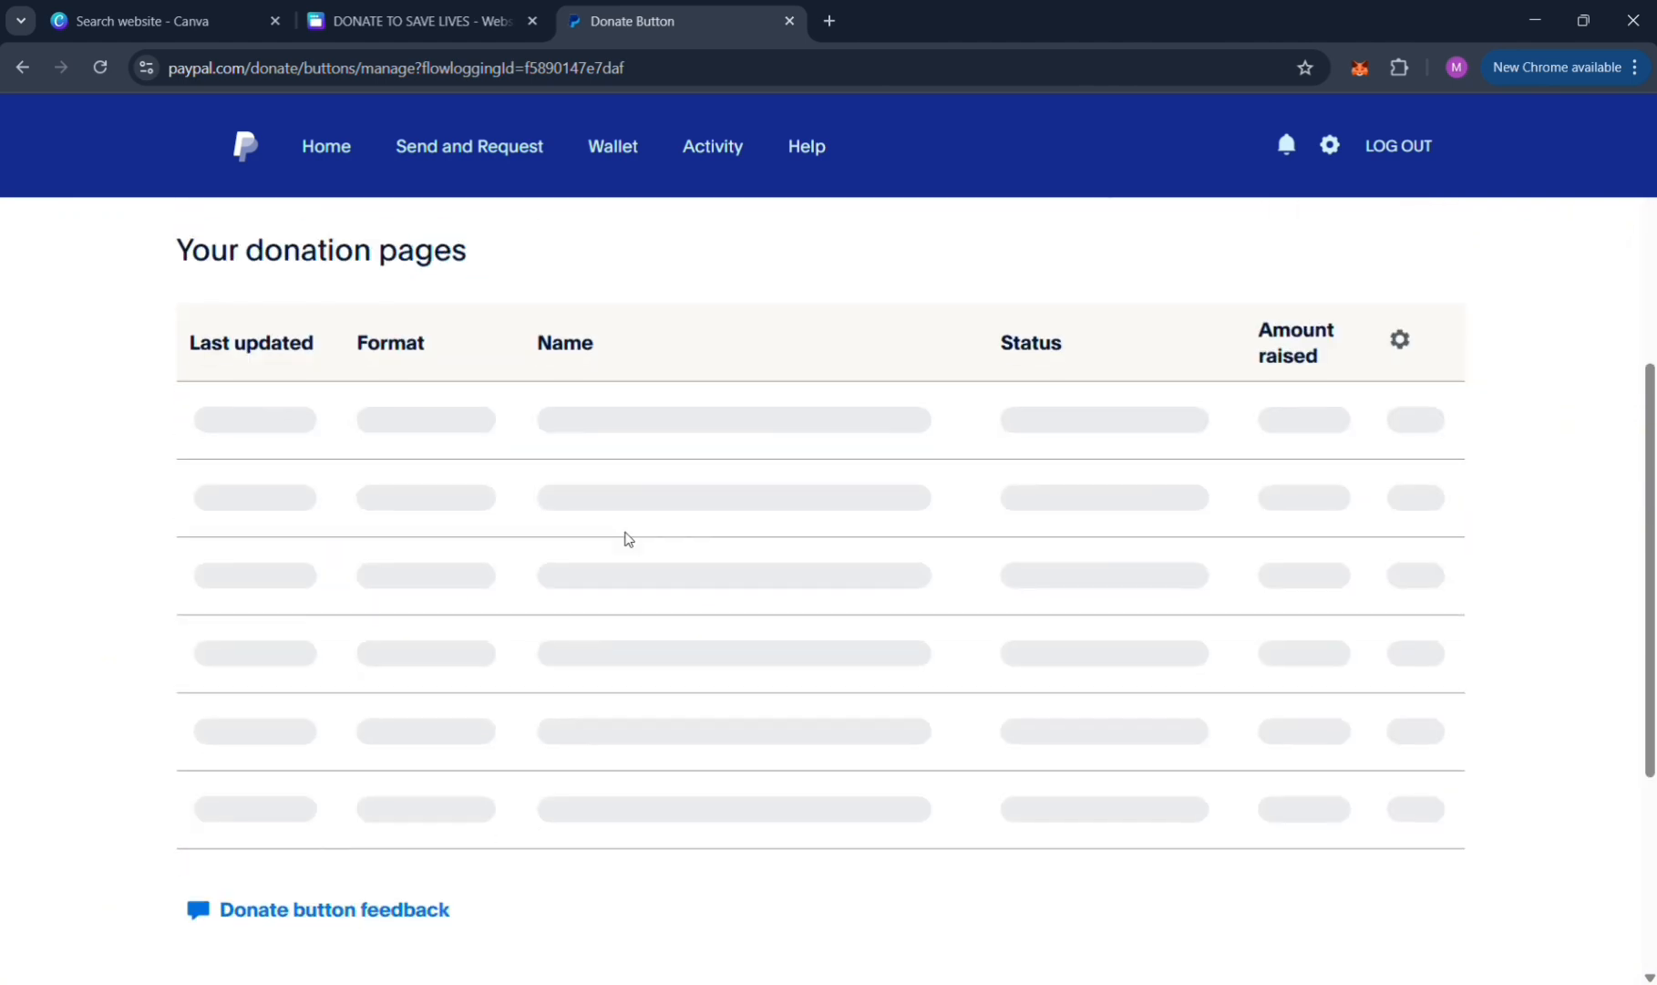
pyautogui.scroll(-4, 622, 541)
pyautogui.scroll(10, 620, 547)
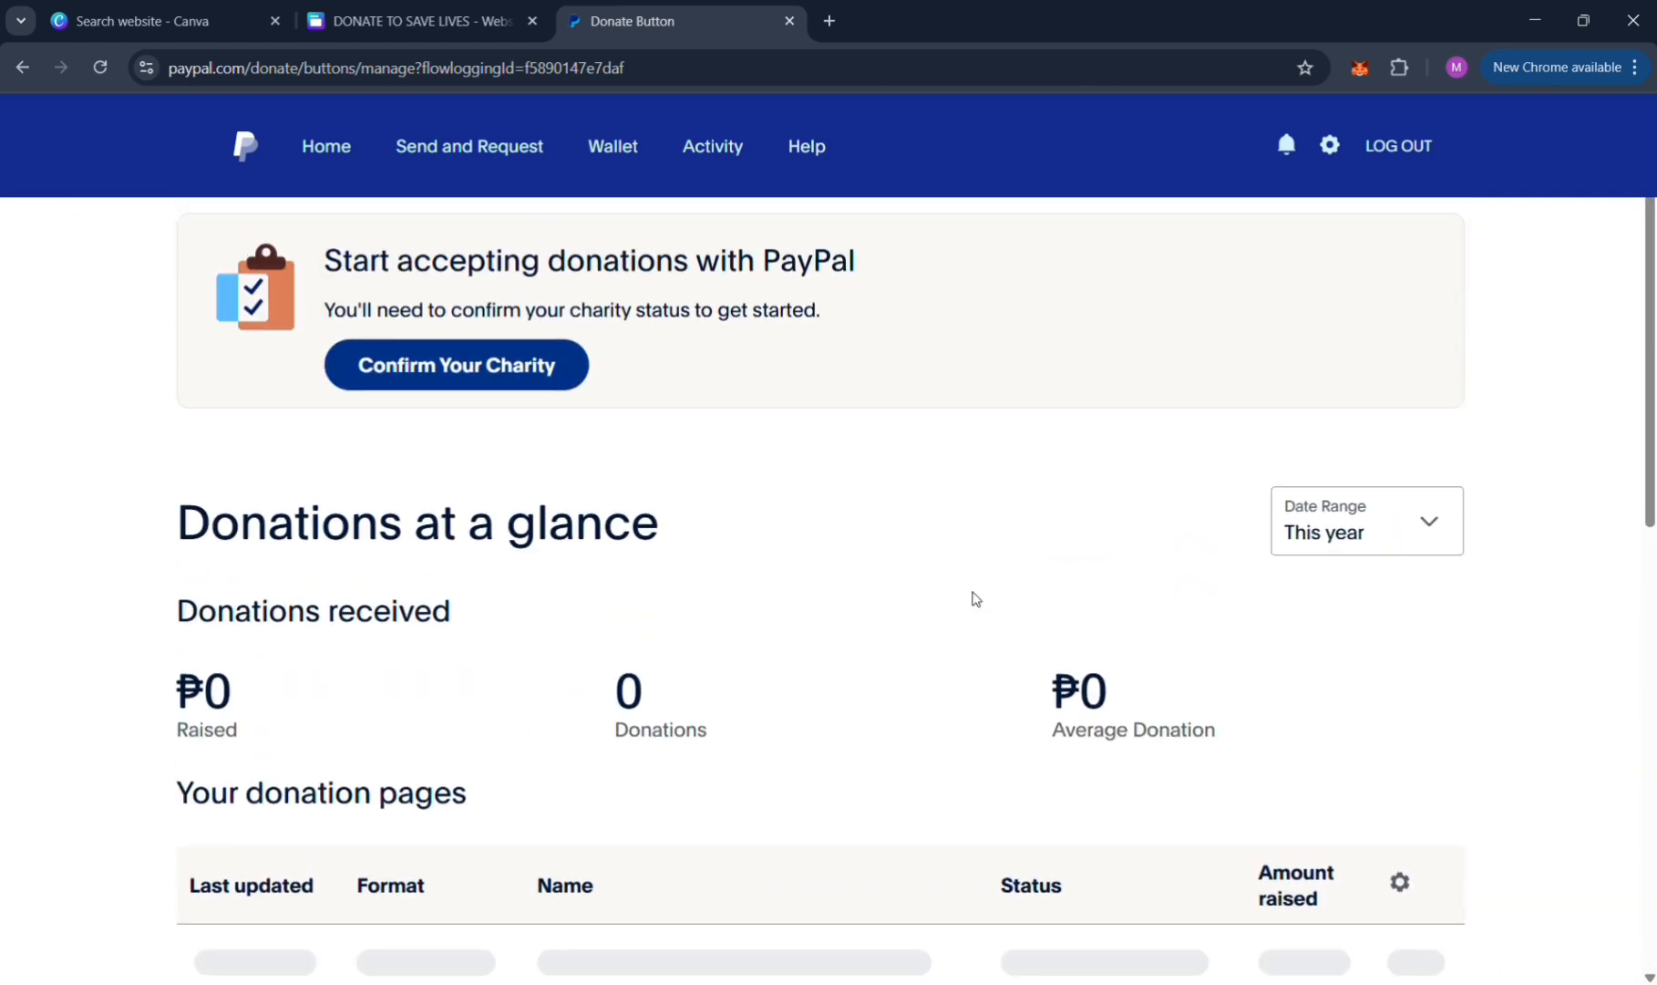
# Step: Try to confirm the charity status for PayPal donations and cancel the nonprofit business account upgrade
pyautogui.click(466, 386)
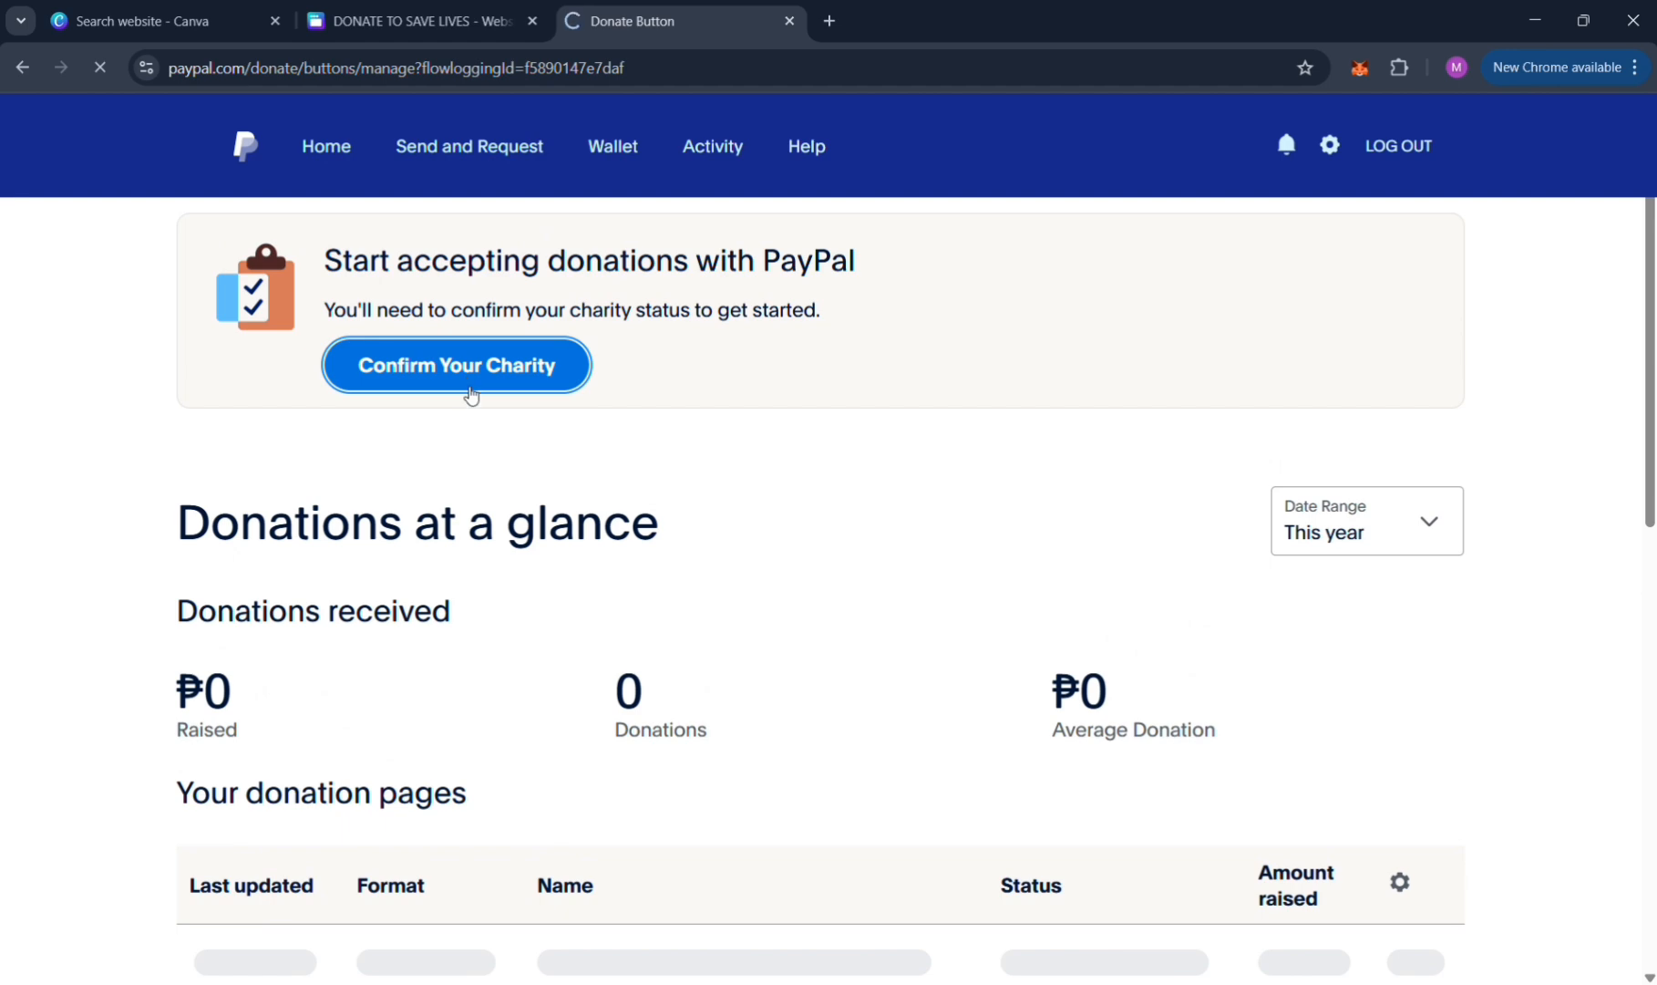
pyautogui.click(879, 643)
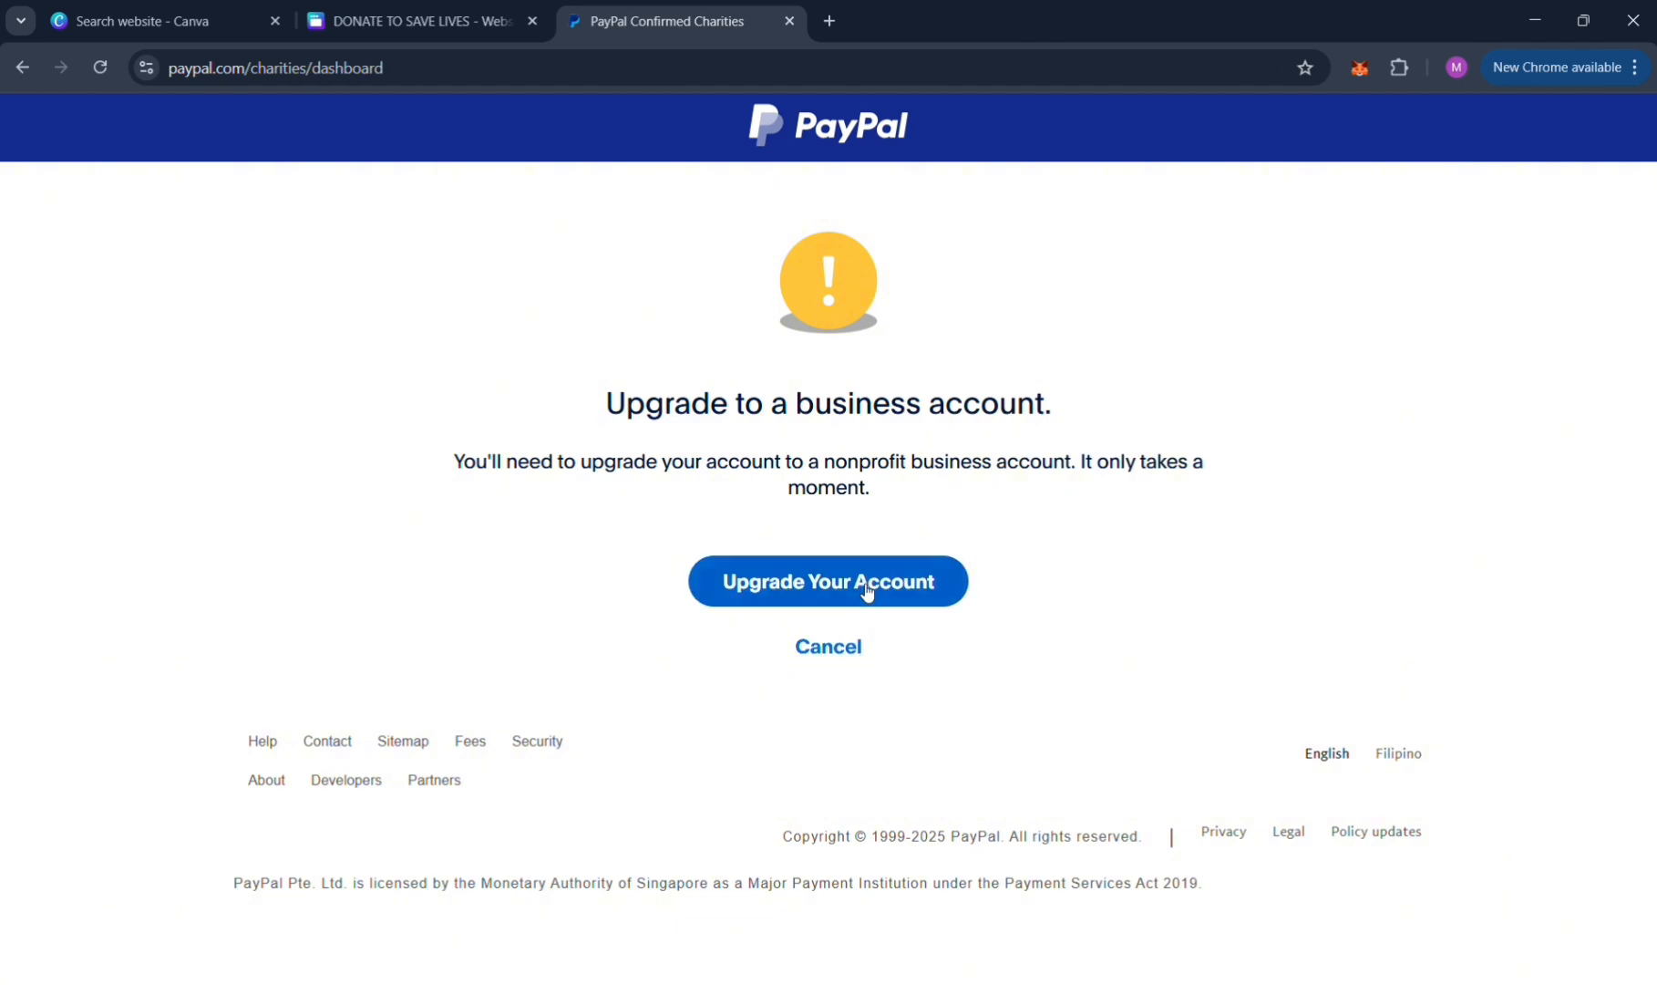
pyautogui.click(865, 647)
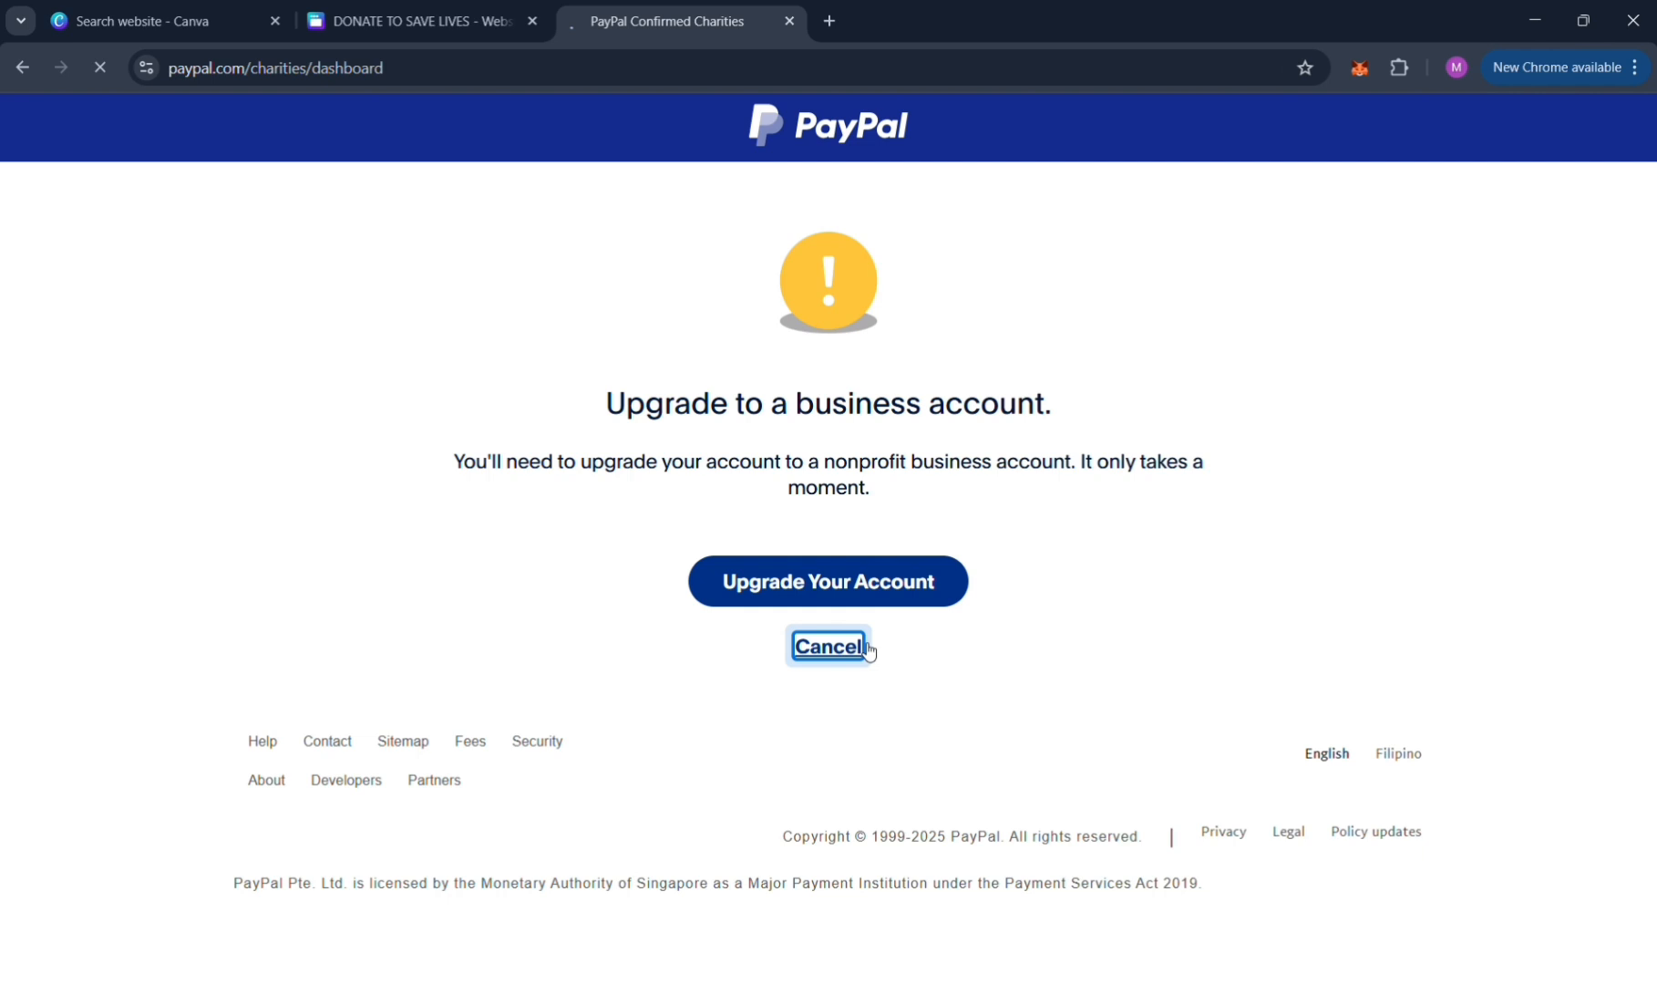
# Step: Copy the web address of the PayPal account summary page and return to the Canva design
pyautogui.click(410, 20)
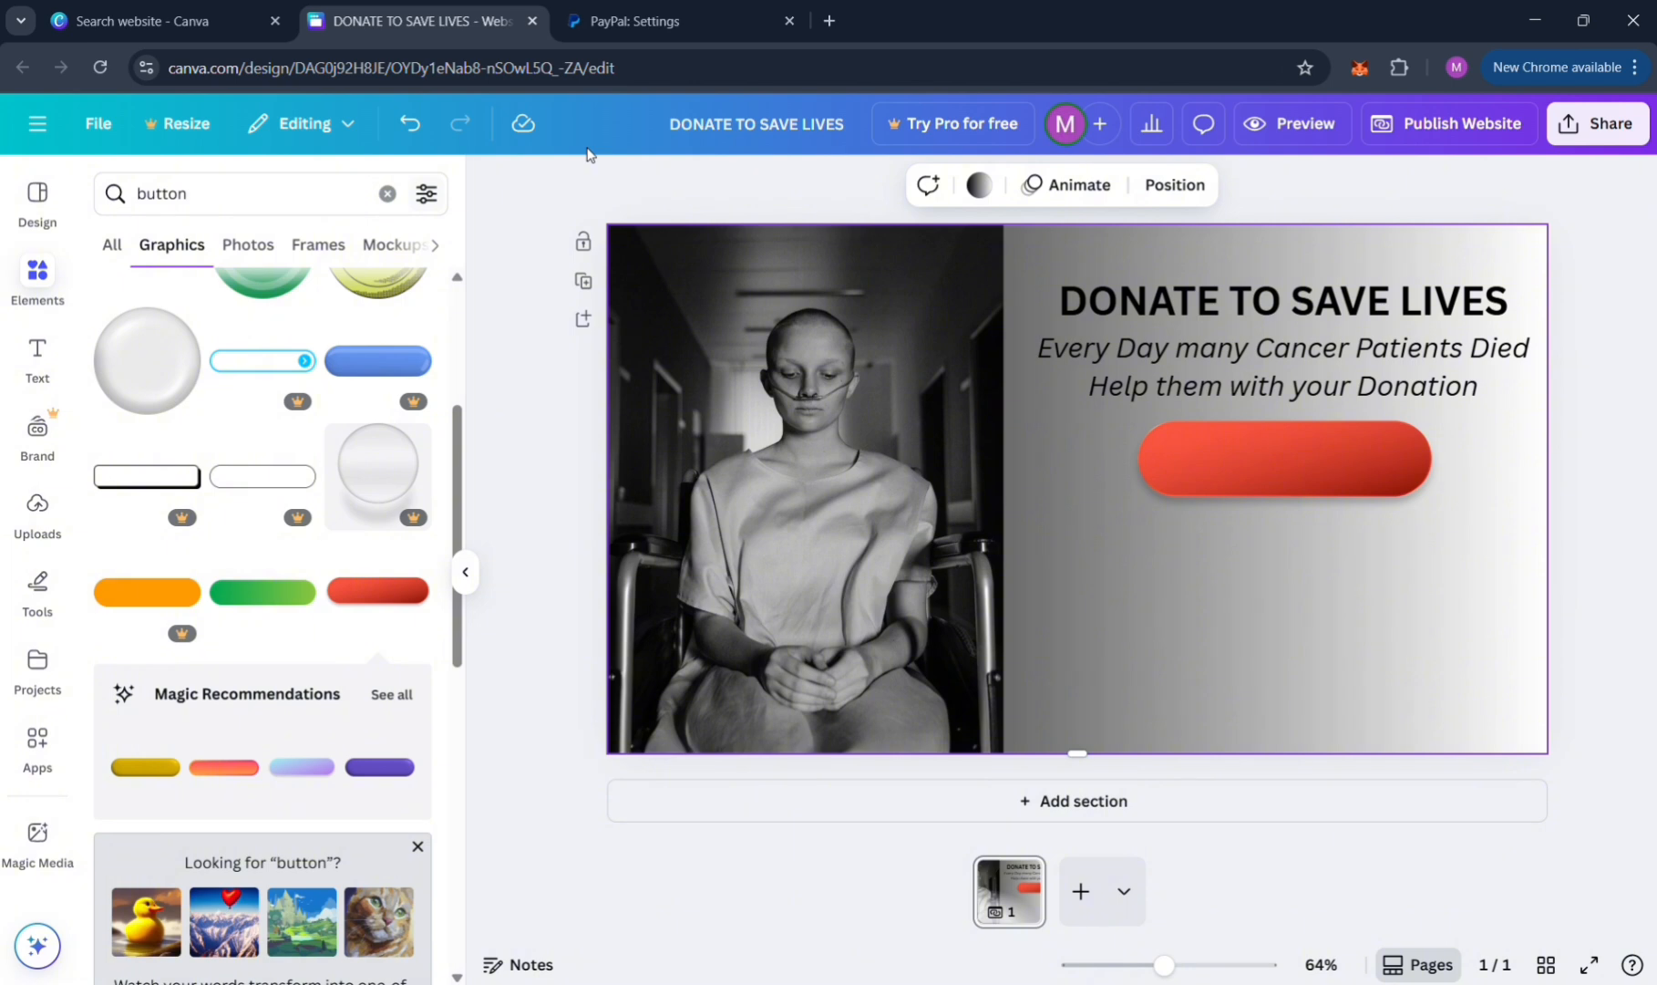
pyautogui.click(639, 20)
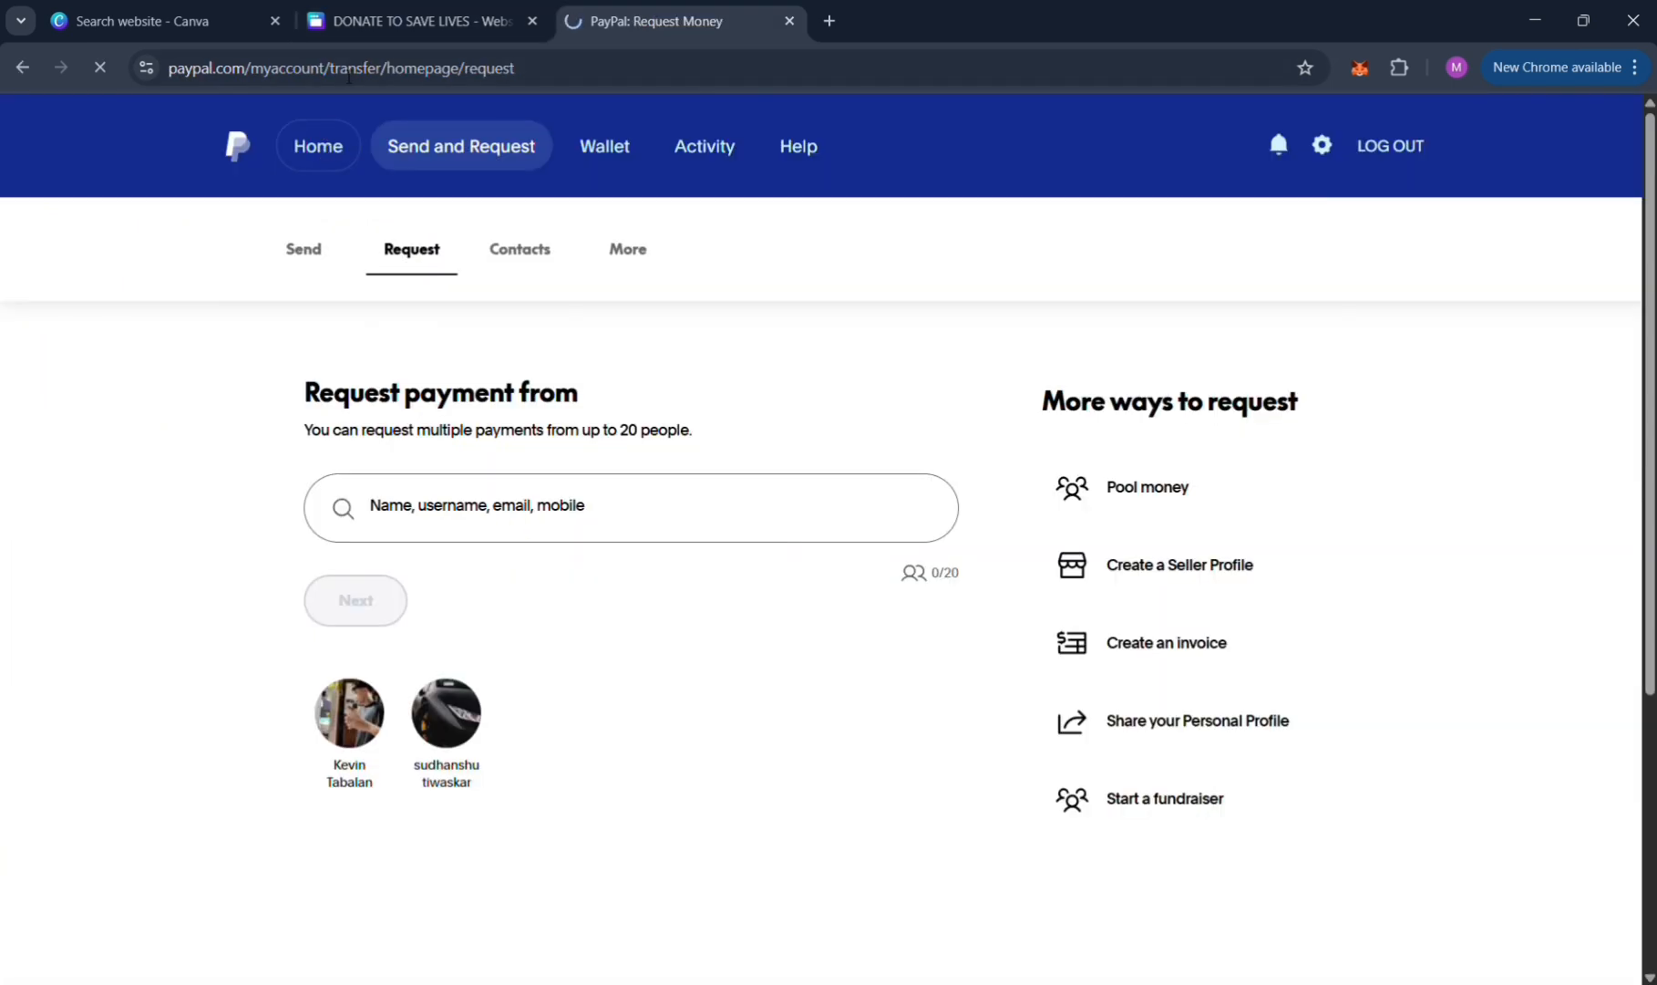
pyautogui.click(379, 73)
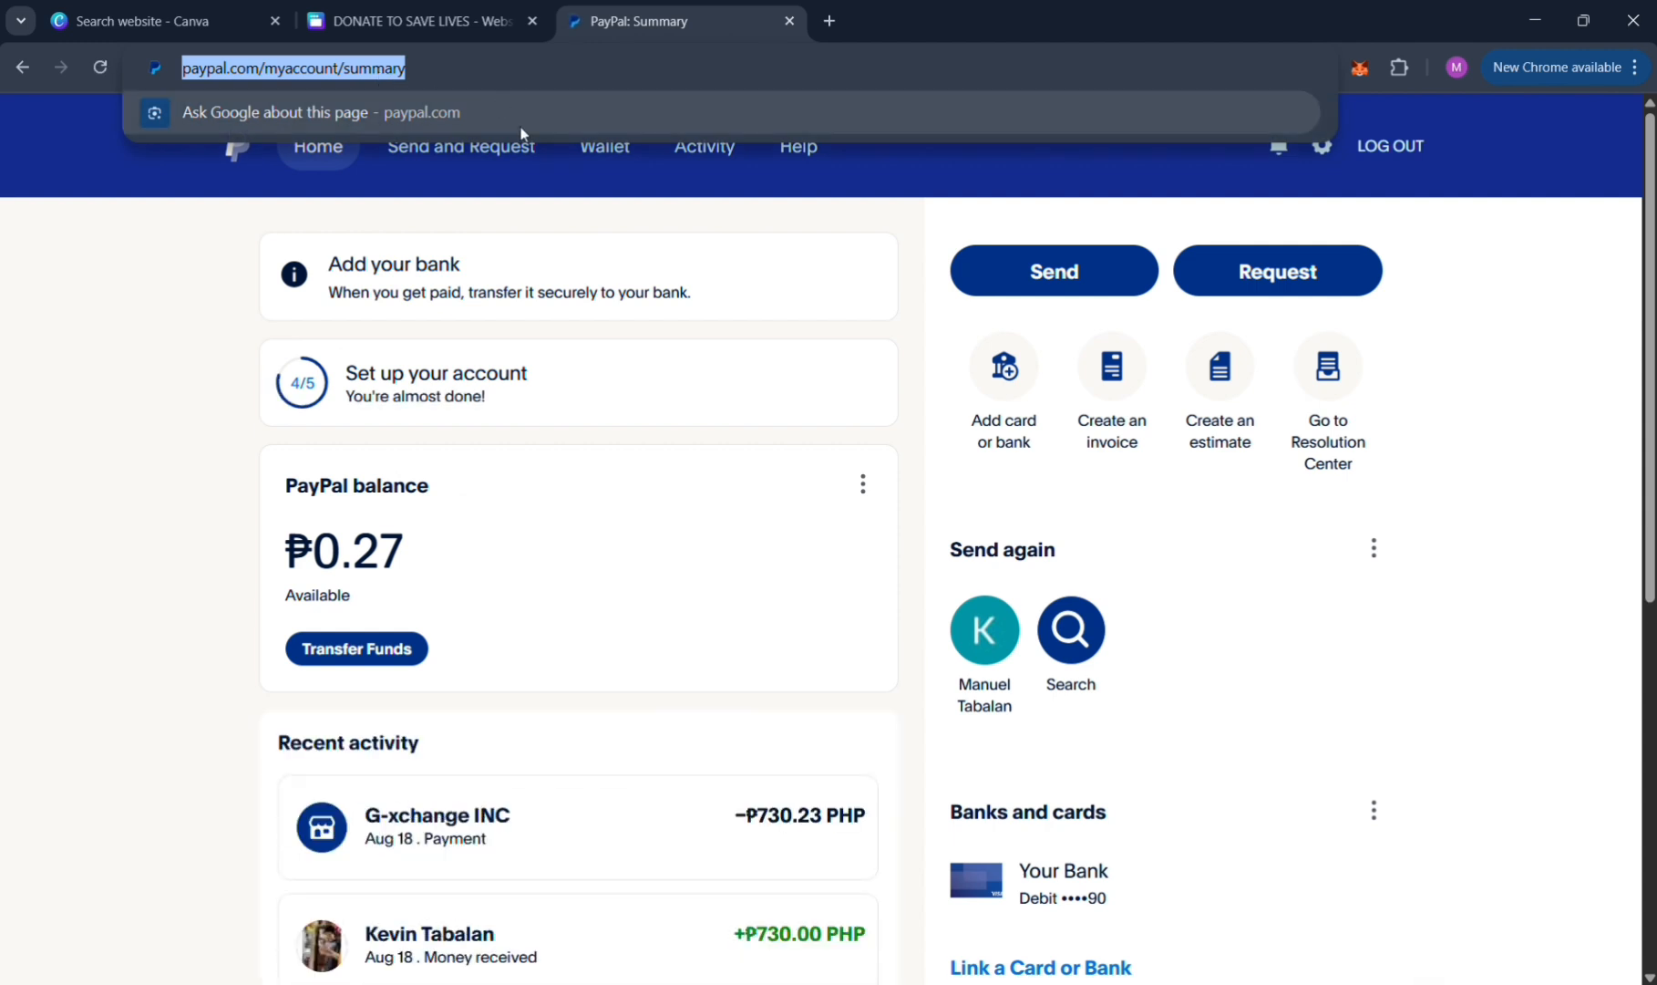
pyautogui.click(410, 20)
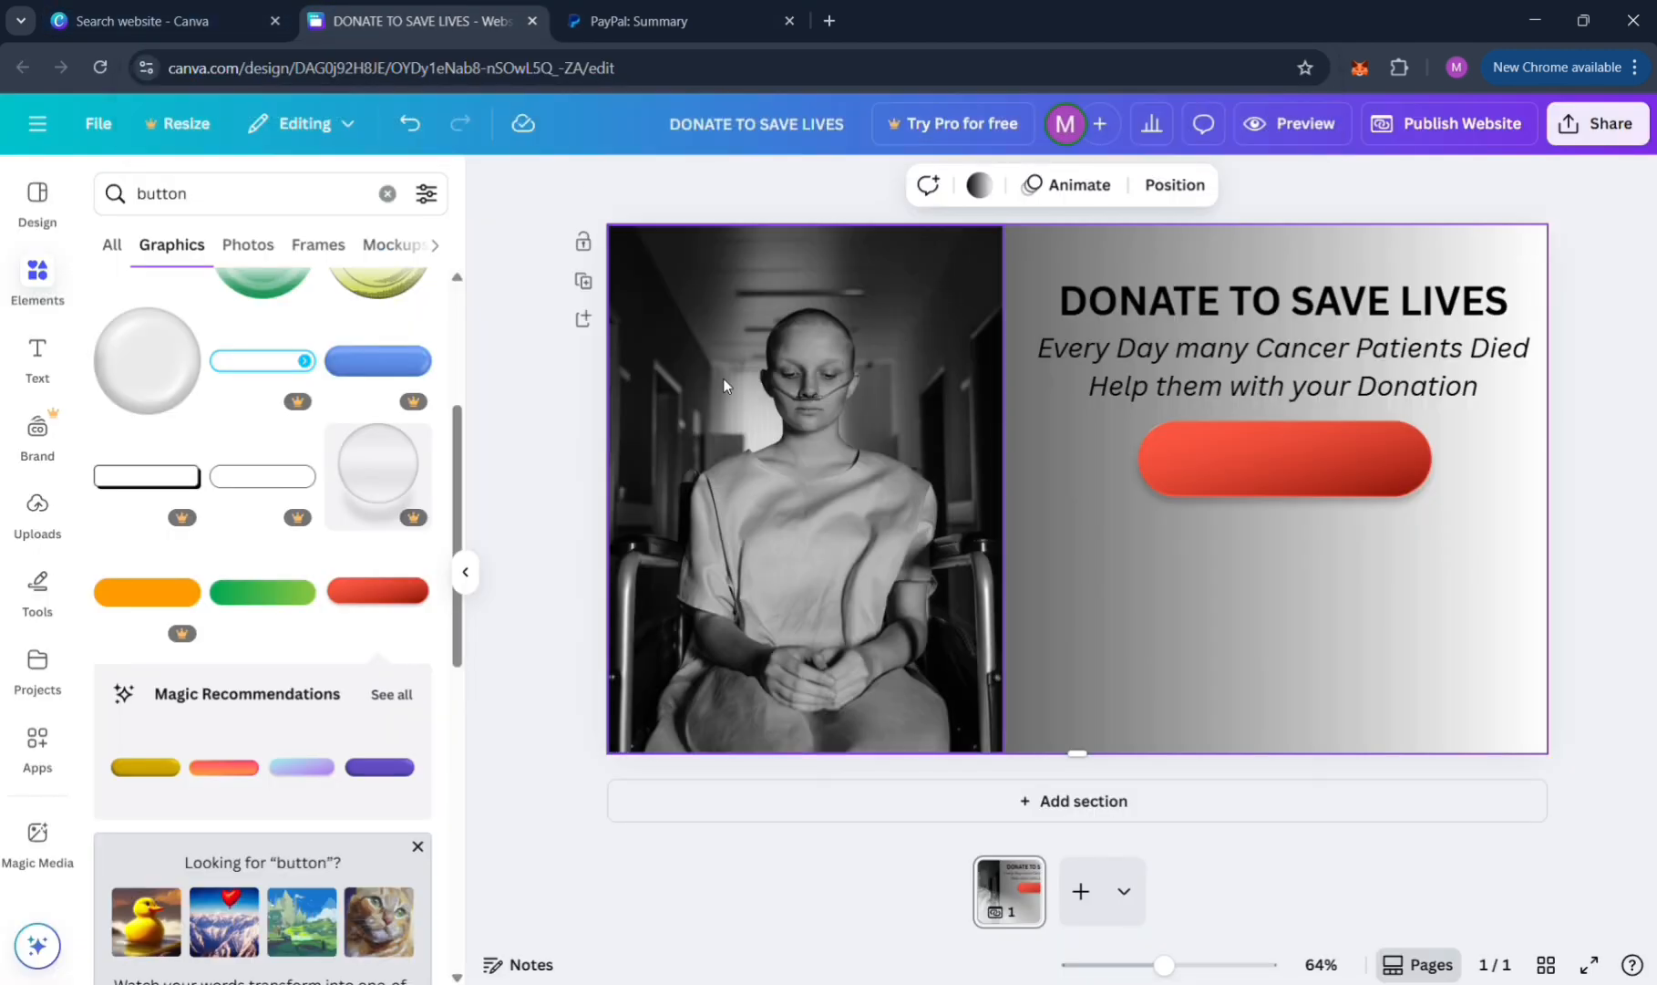
# Step: Add a subheading reading "DONATE NOW" and center it on the red button
pyautogui.click(38, 355)
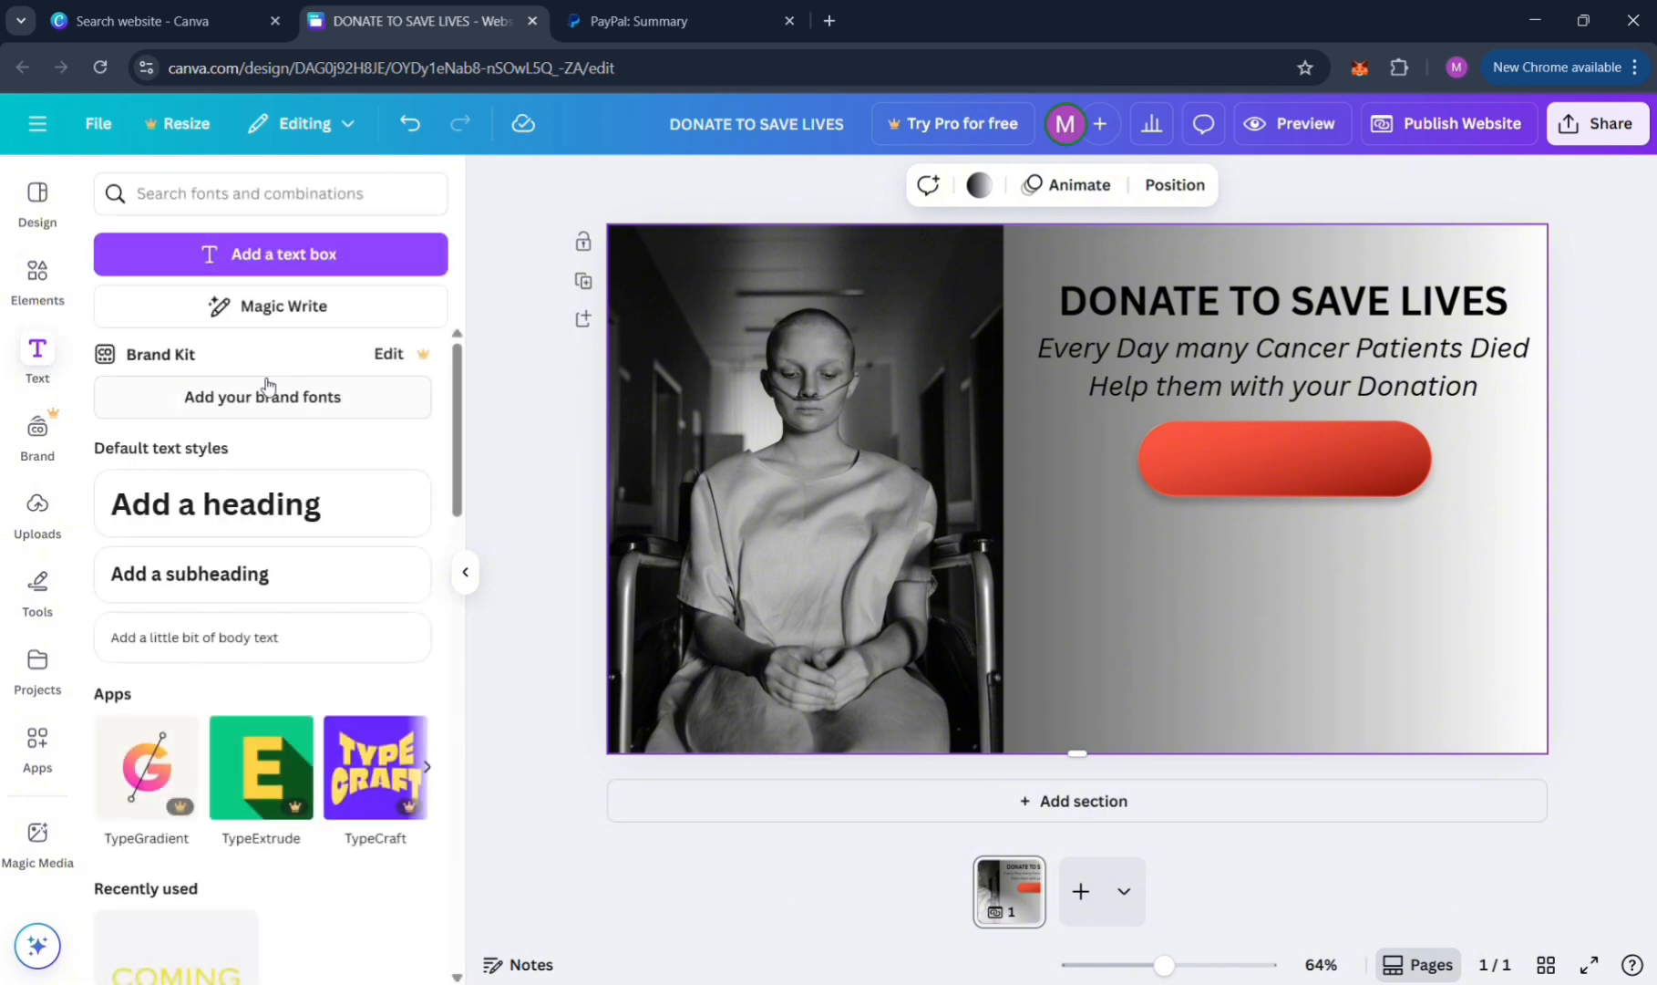
pyautogui.click(308, 594)
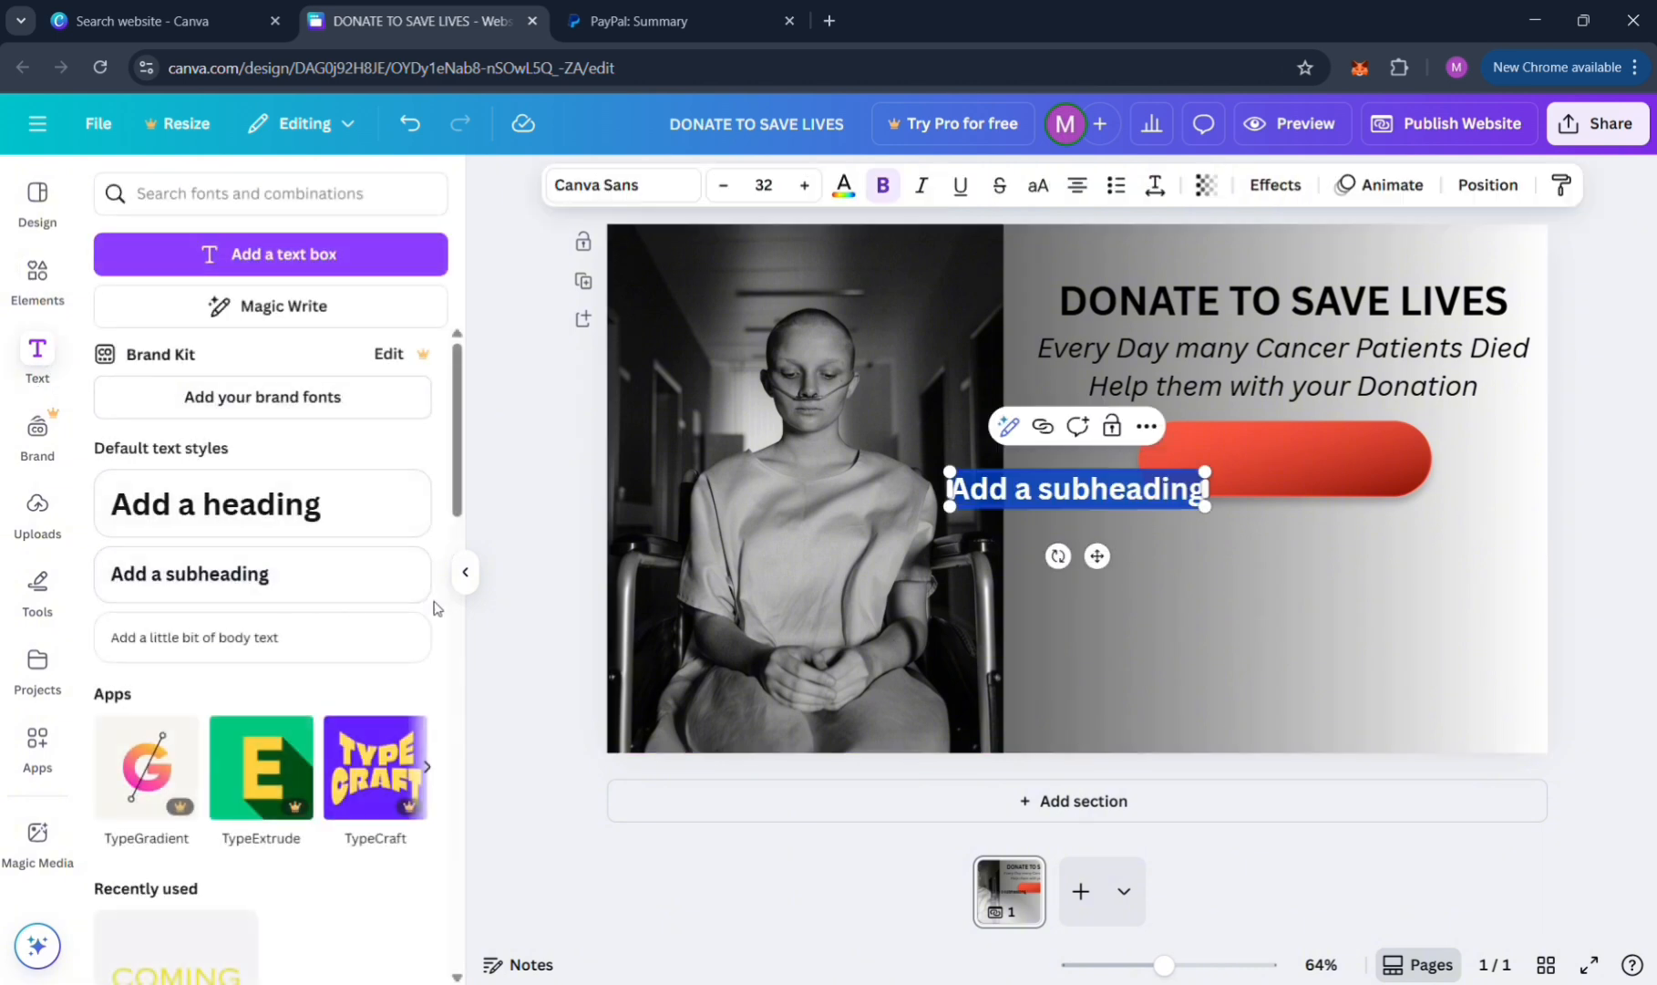
pyautogui.write('DONATE N')
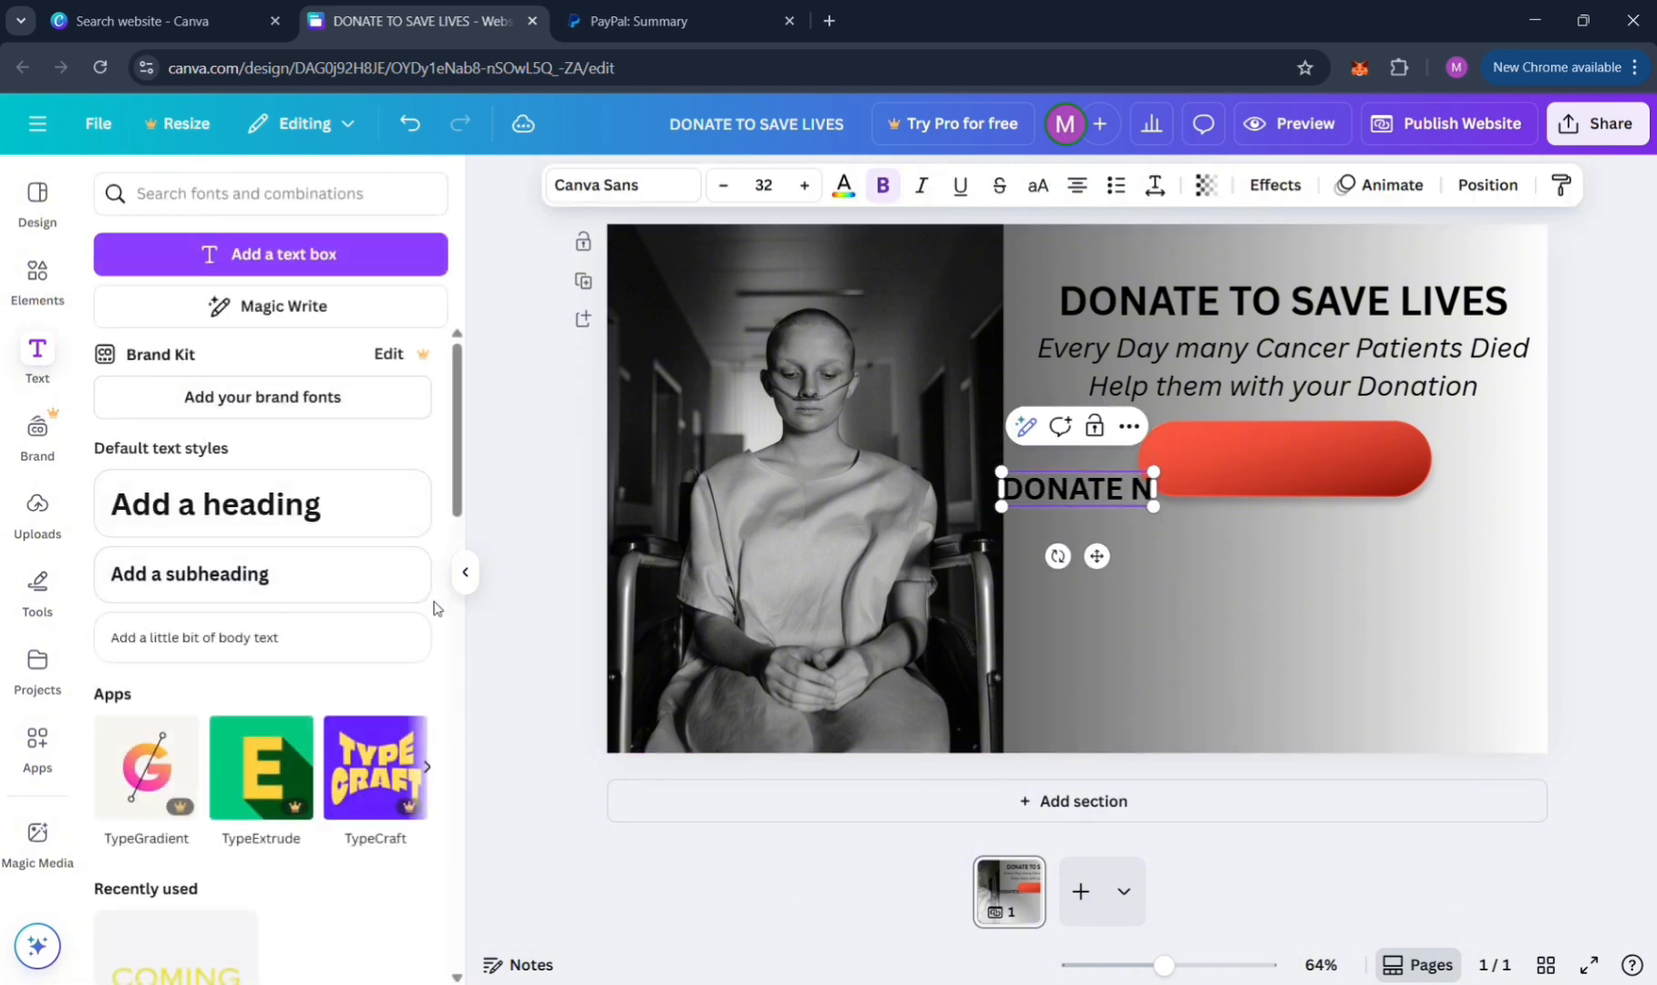
pyautogui.write('OW')
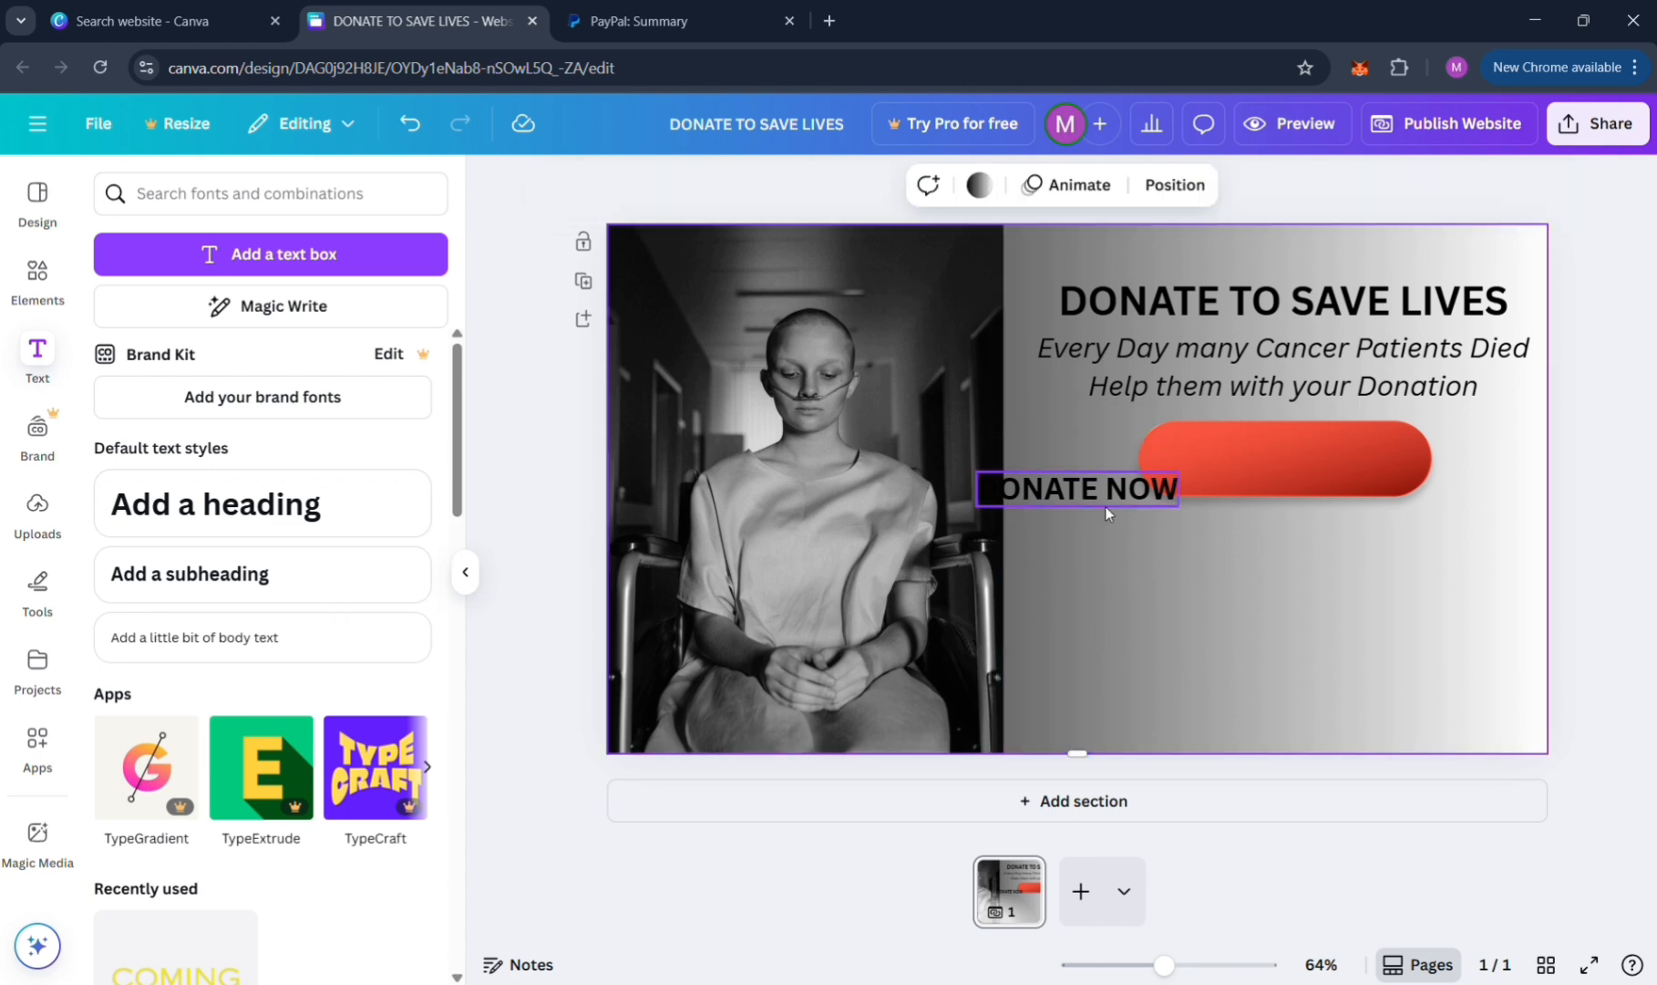
pyautogui.moveTo(1106, 507); pyautogui.dragTo(1321, 477)
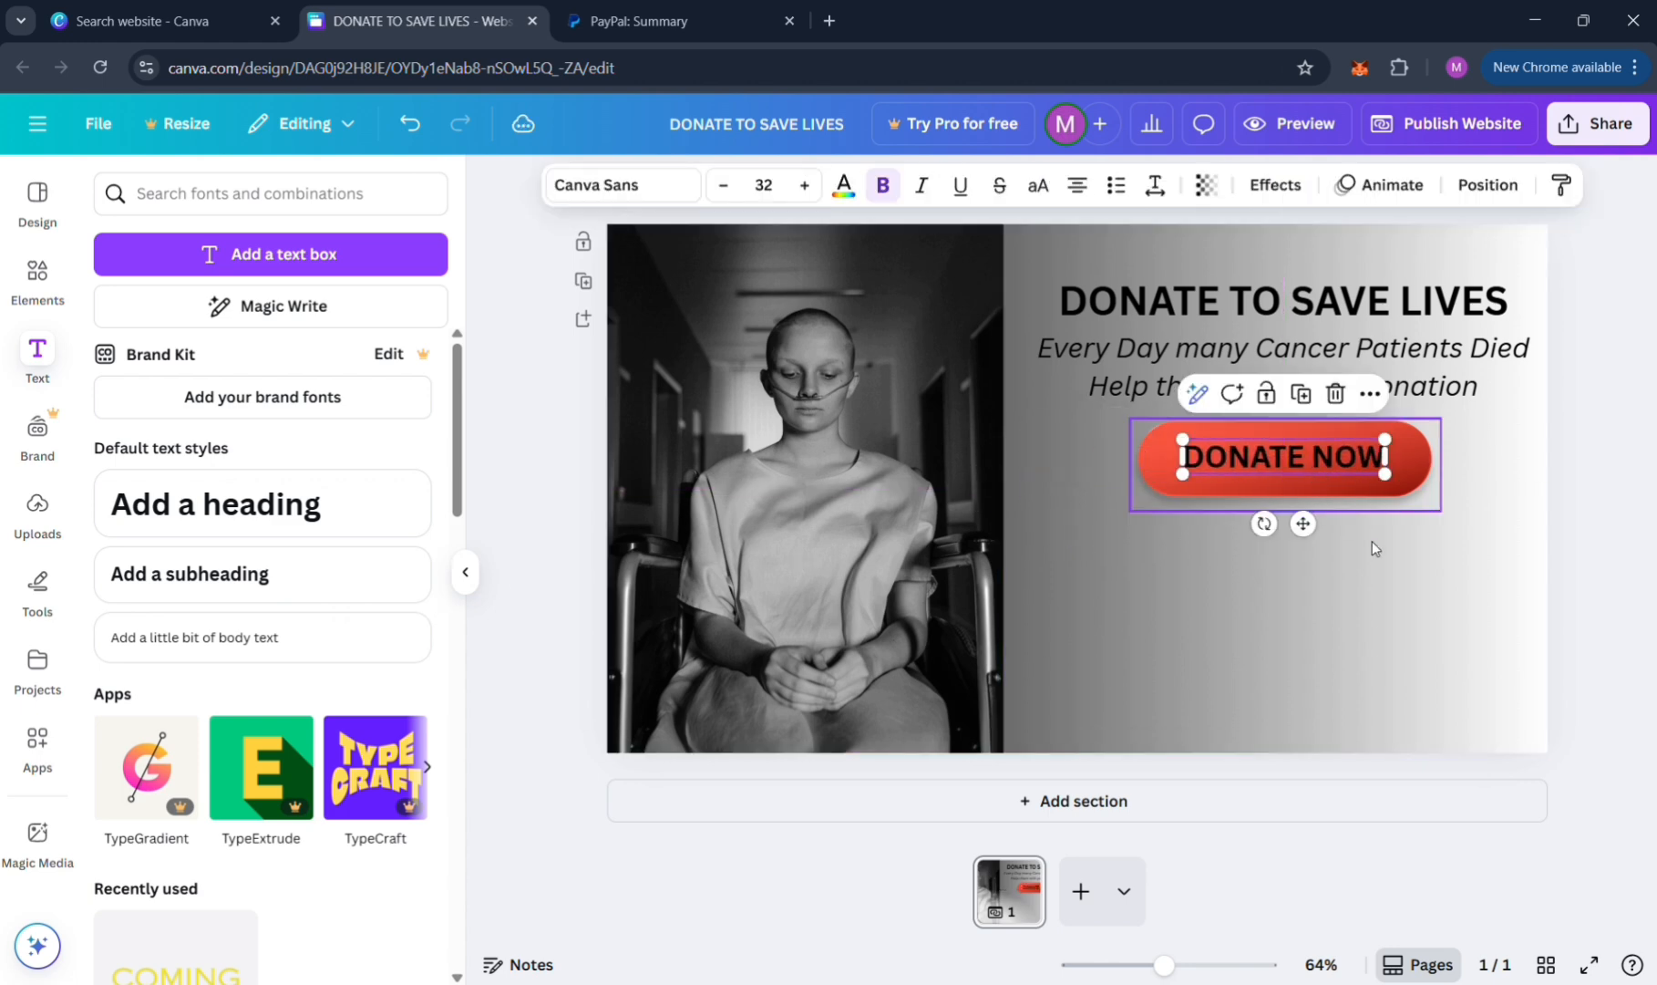
pyautogui.click(1372, 545)
pyautogui.doubleClick(1317, 456)
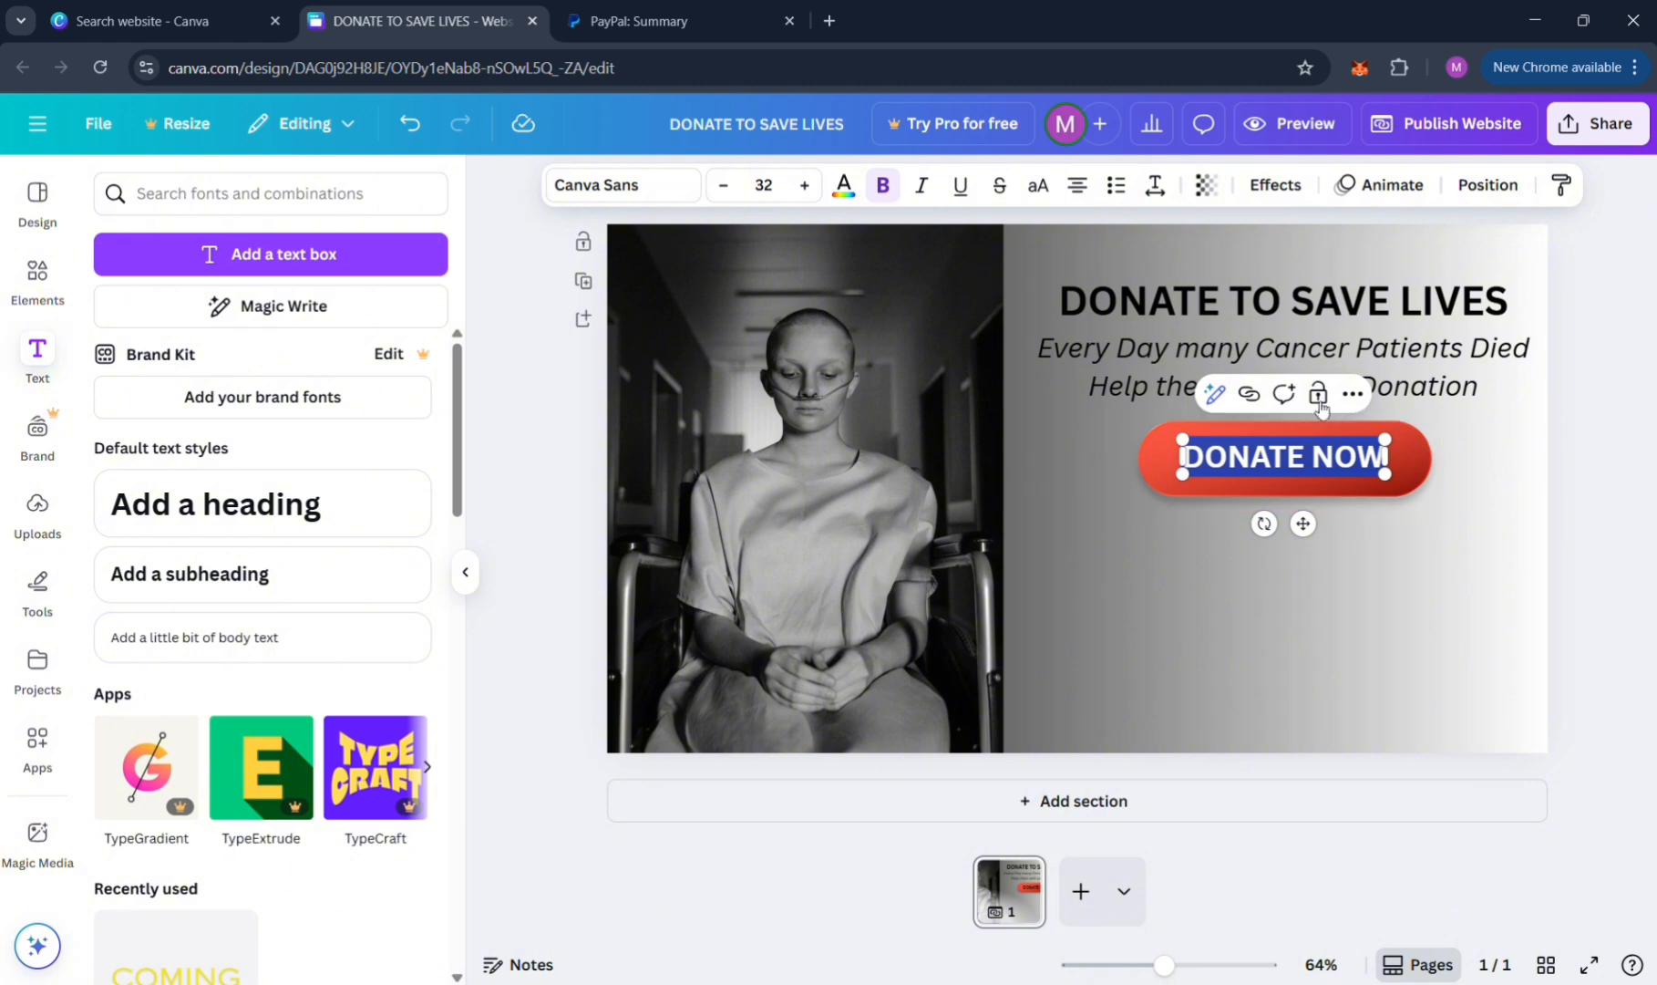
pyautogui.click(1353, 393)
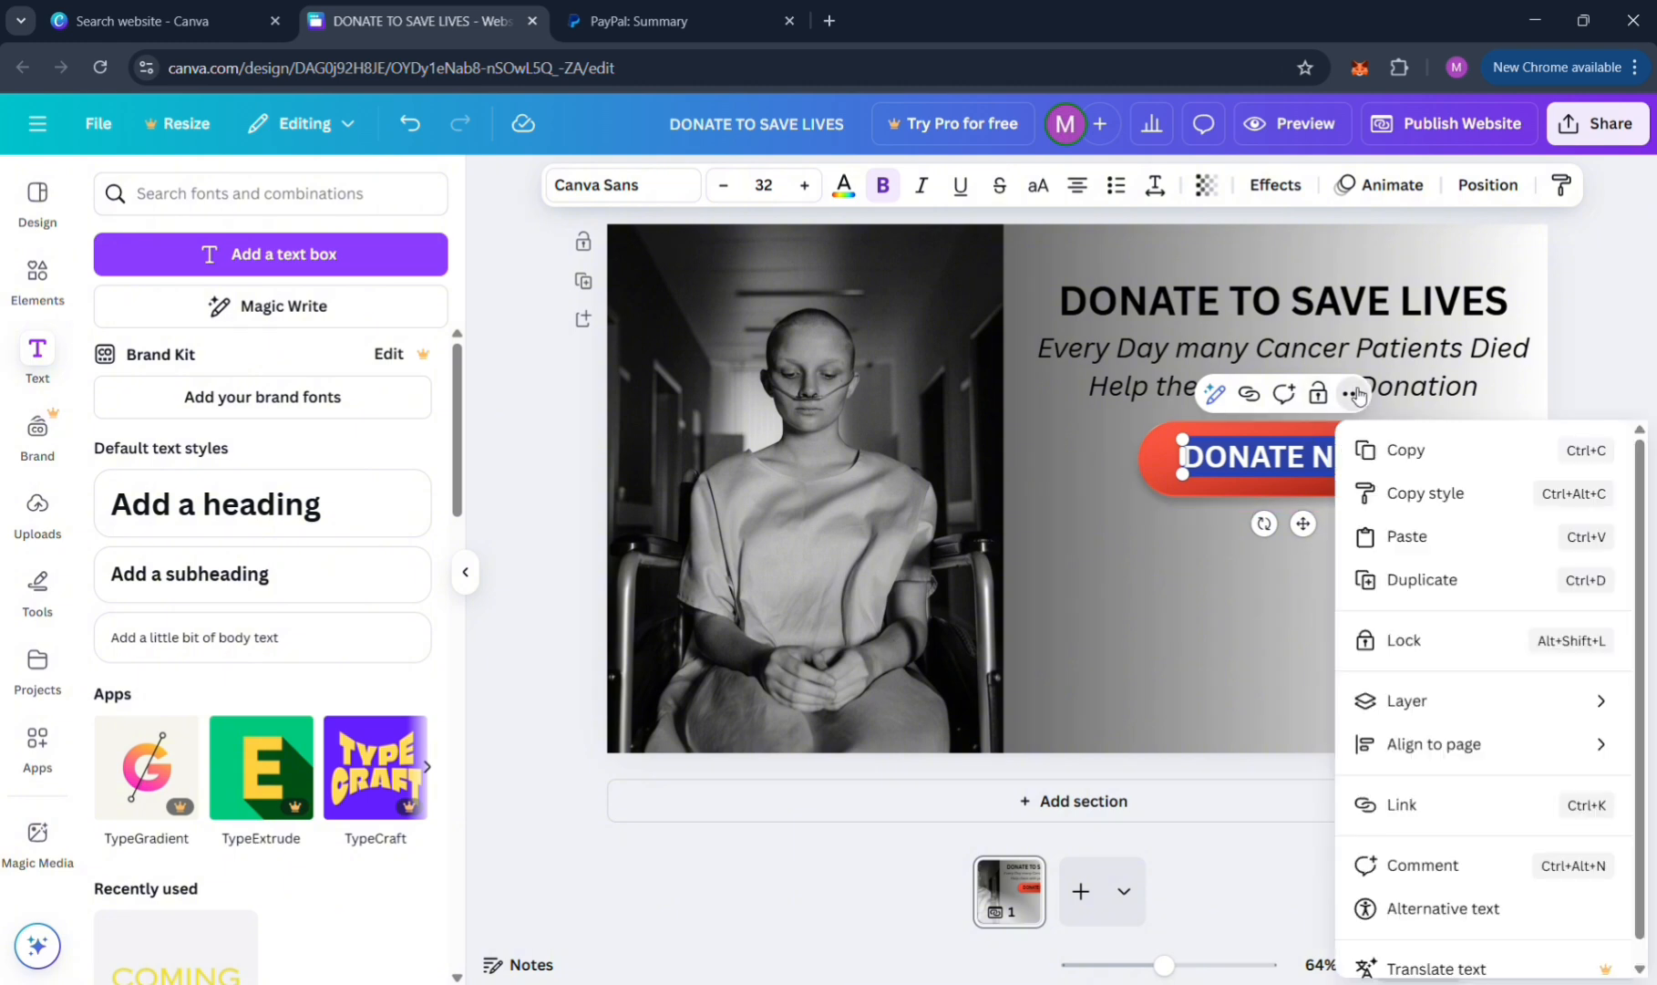
pyautogui.click(1435, 825)
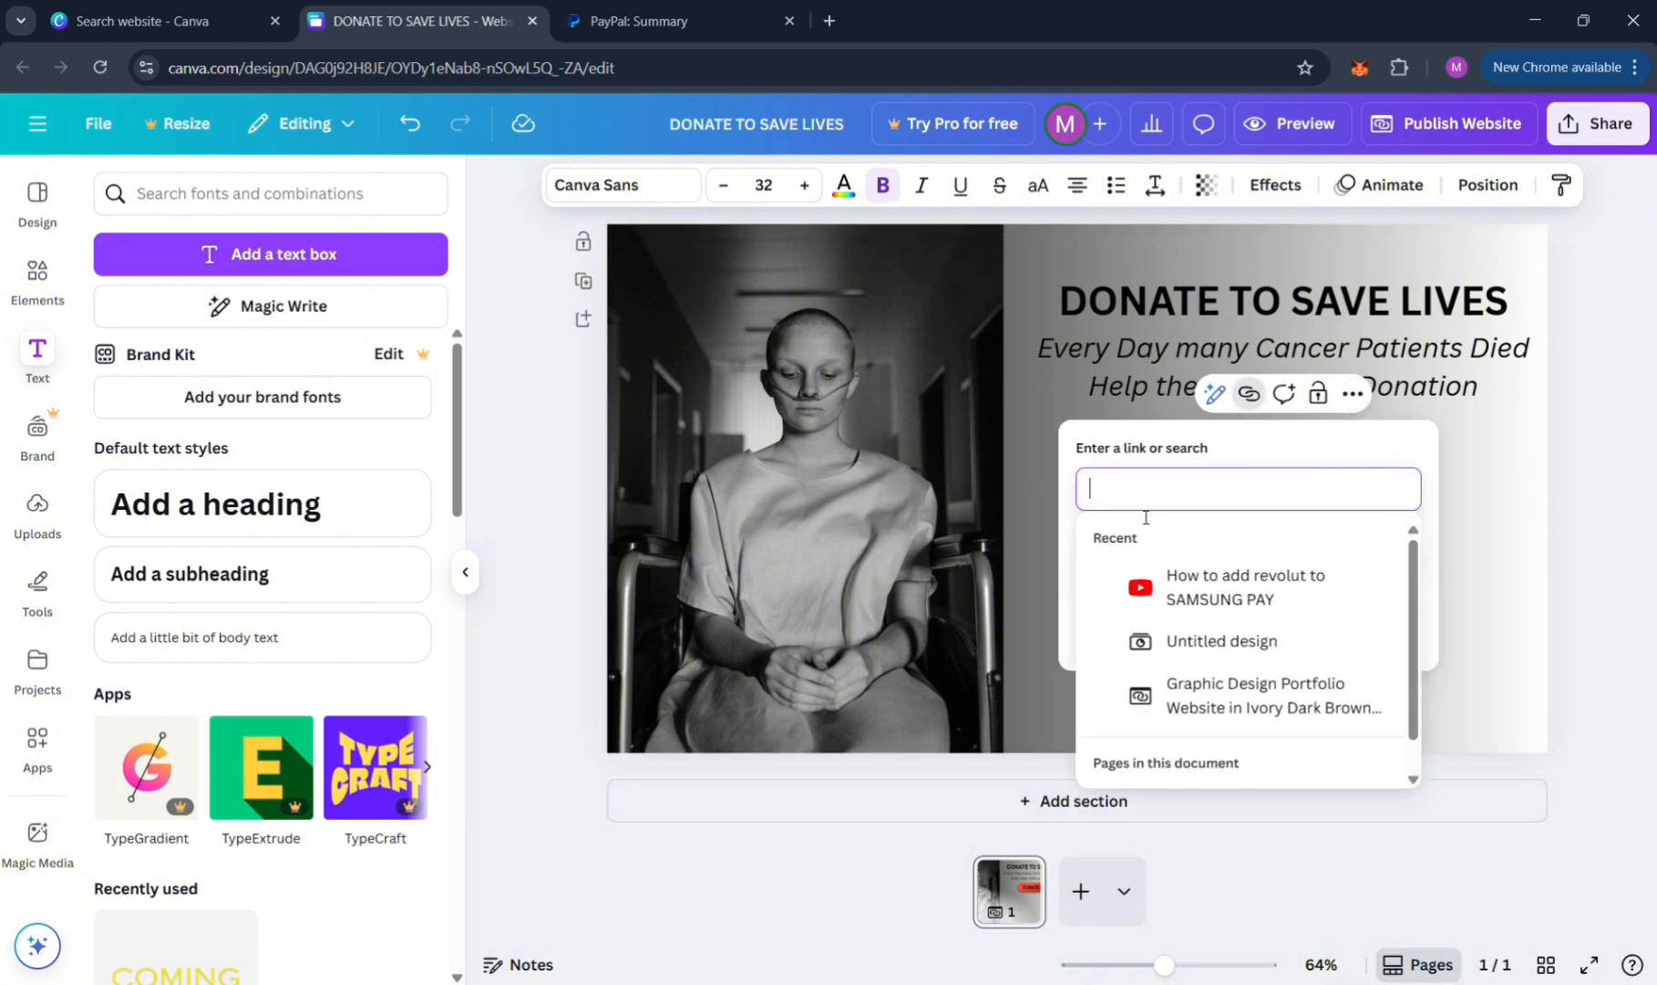
pyautogui.write('https://www.paypal.com/myaccount/summary')
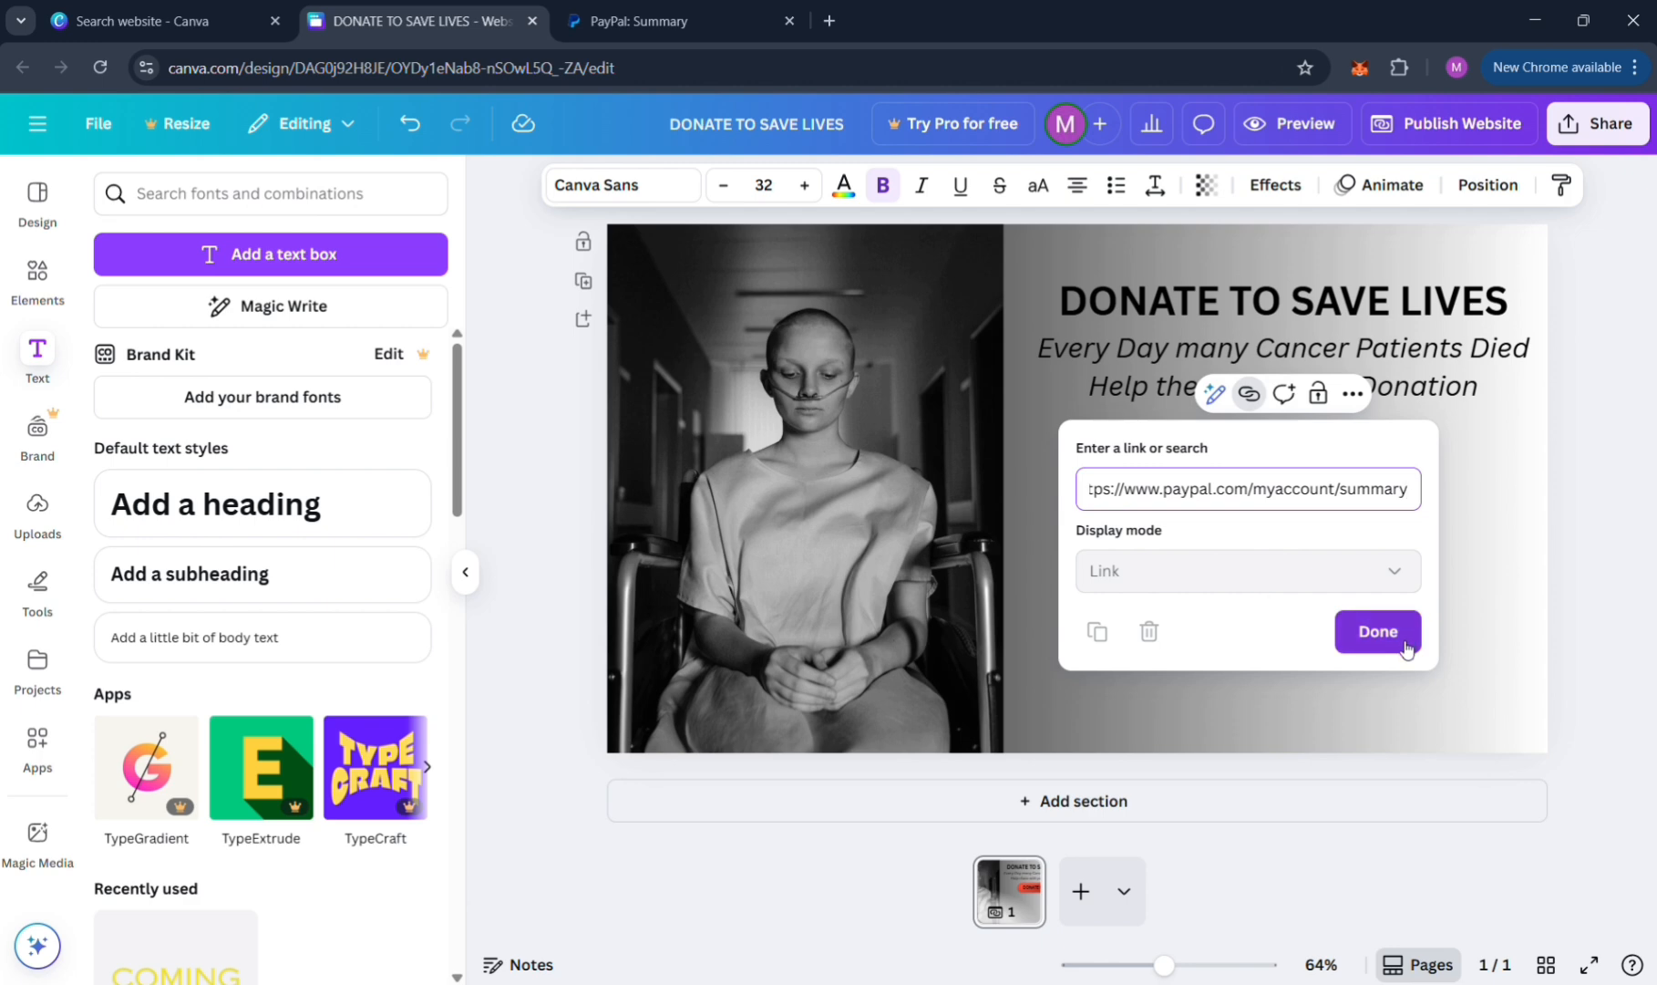
pyautogui.click(1378, 631)
pyautogui.click(1416, 712)
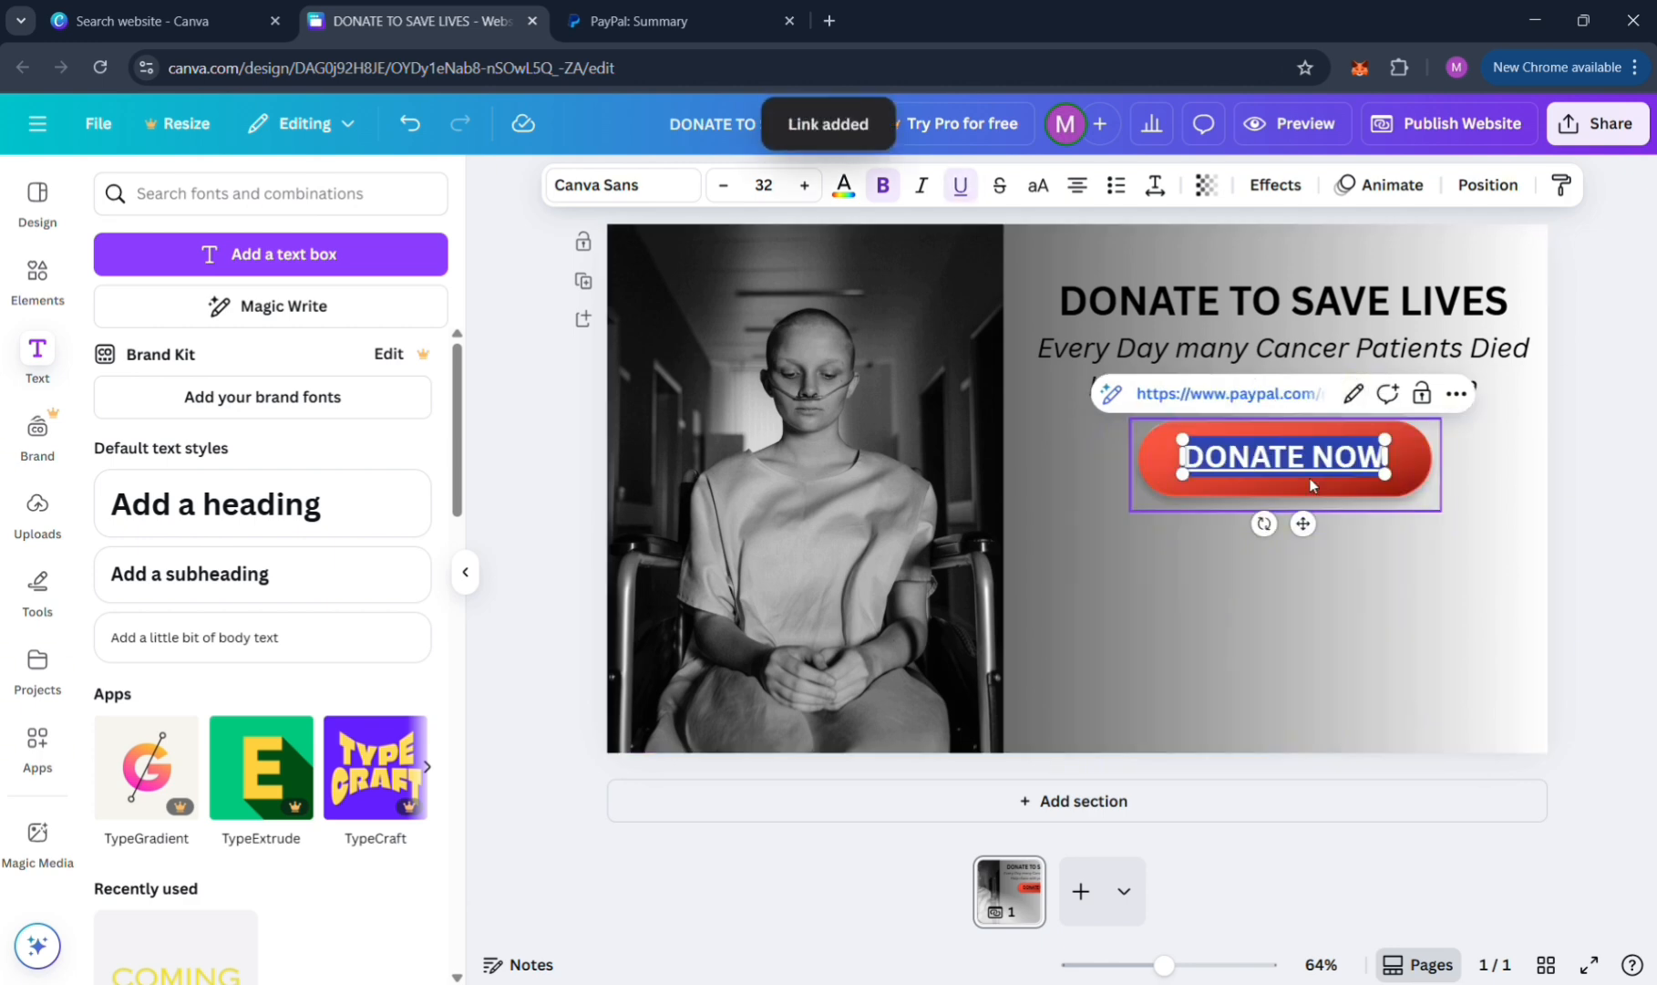
pyautogui.click(960, 186)
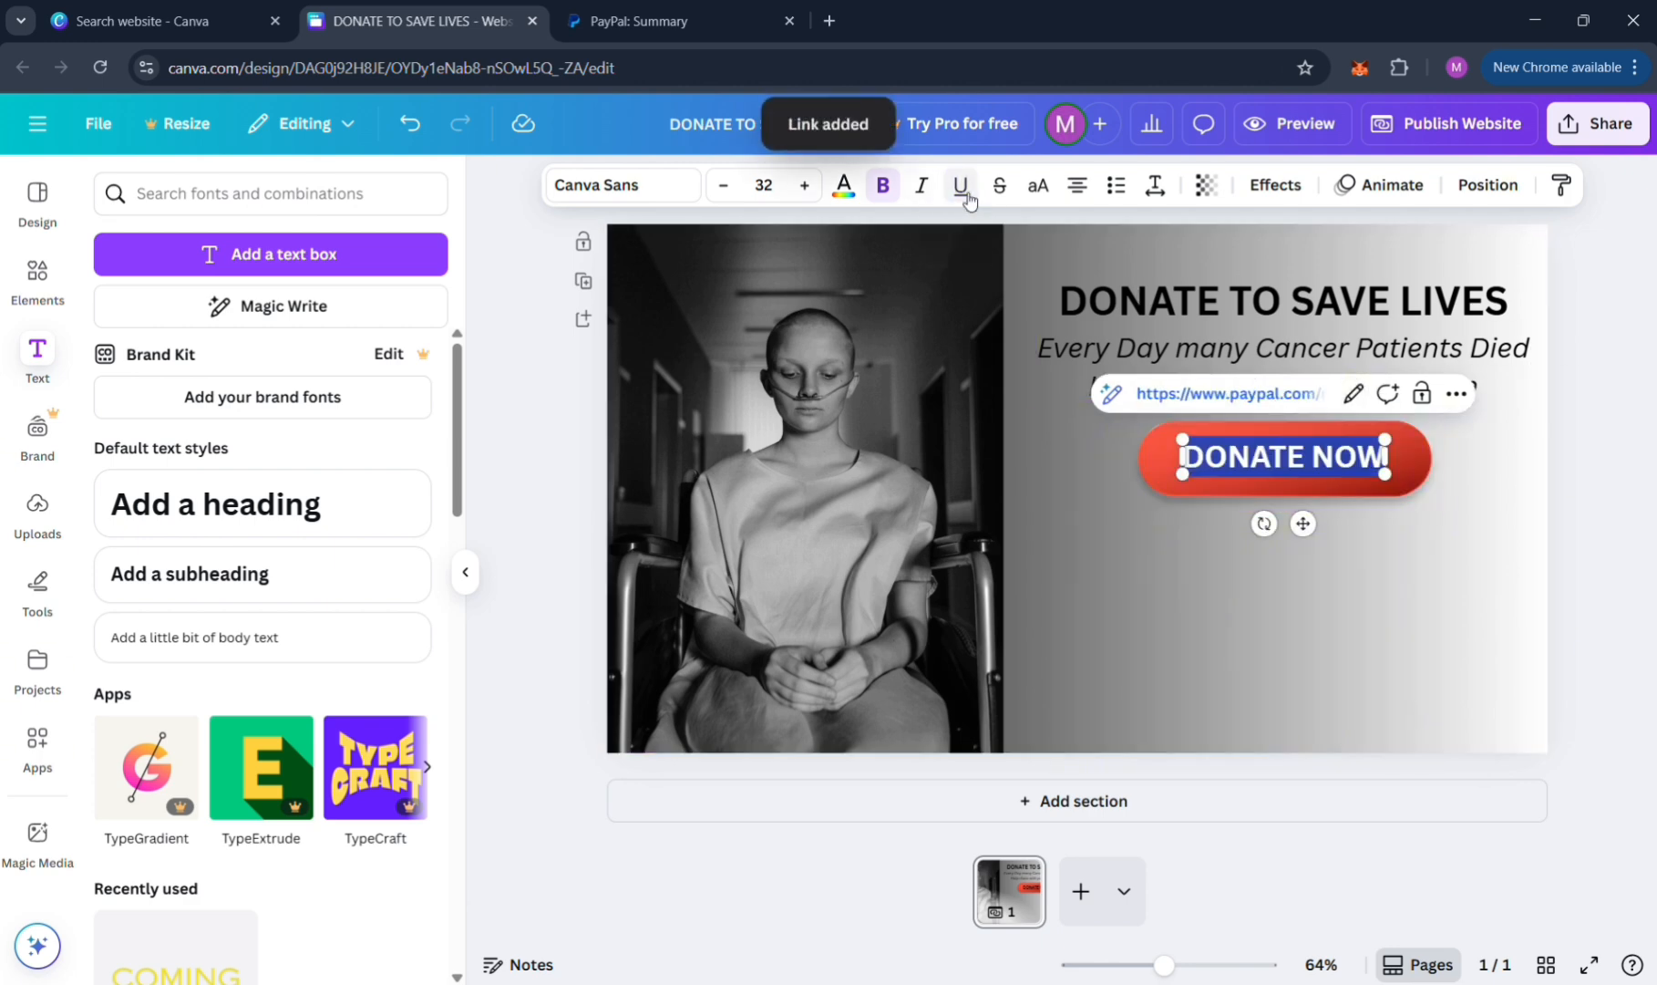
pyautogui.click(1236, 644)
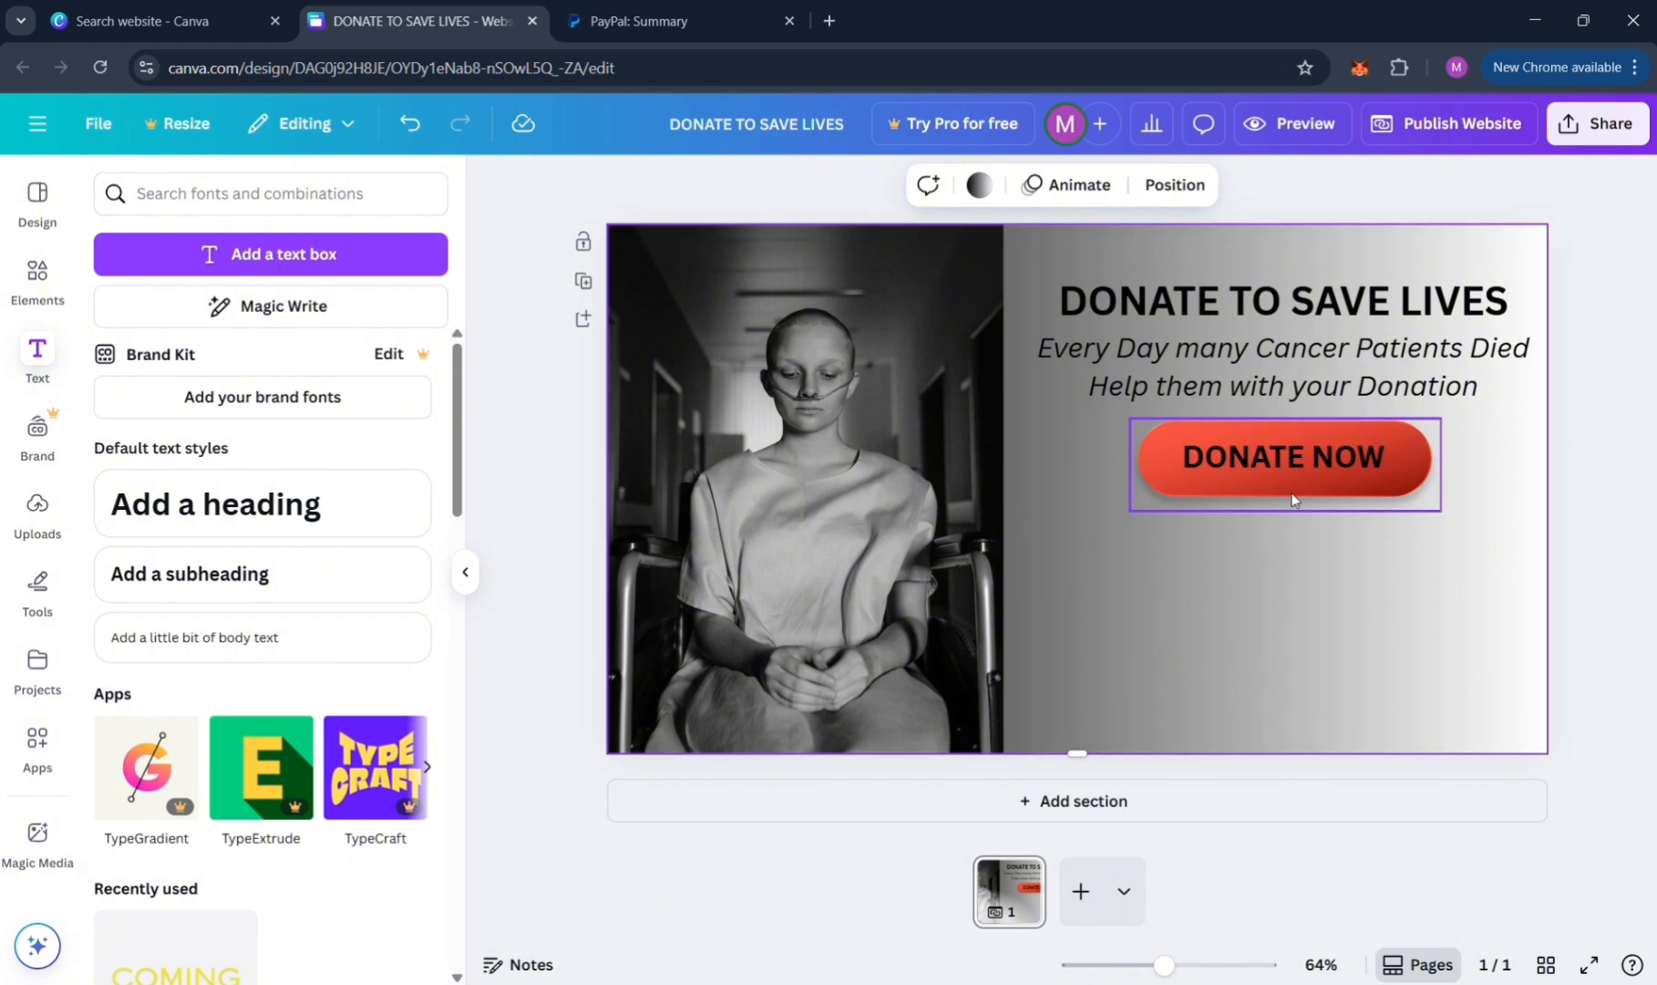
# Step: Test the link on the "DONATE NOW" text by opening it, and return to the Canva design
pyautogui.click(1297, 465)
pyautogui.click(1216, 398)
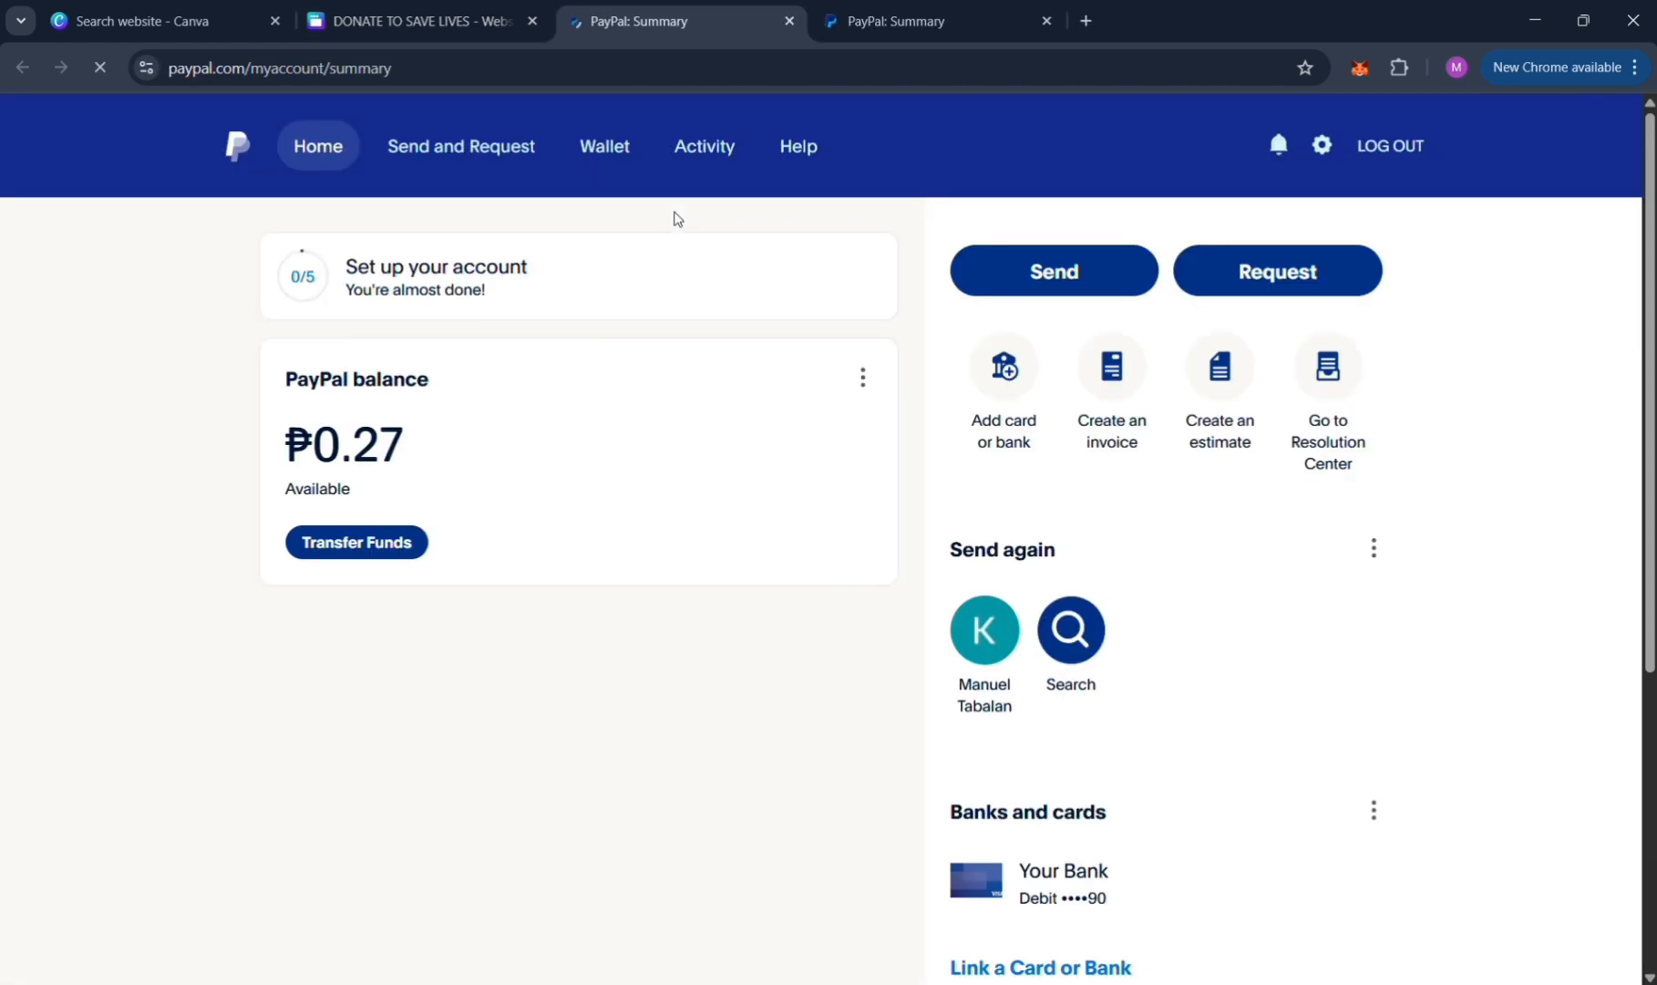
pyautogui.click(428, 20)
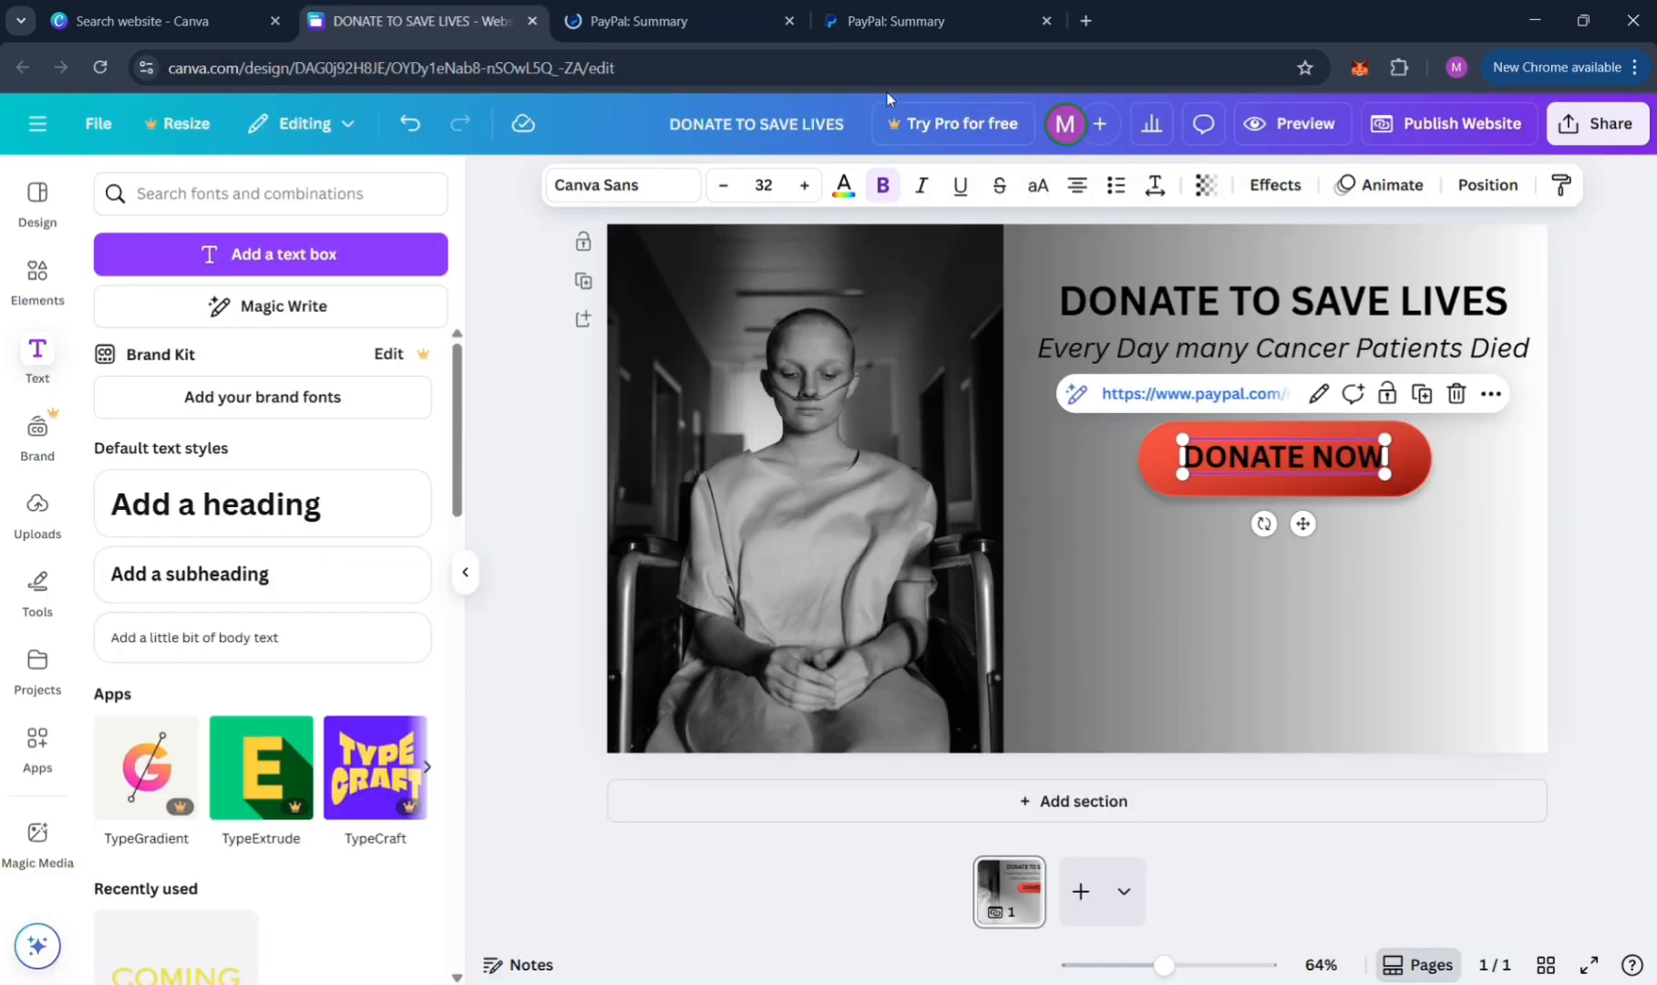
pyautogui.click(1404, 584)
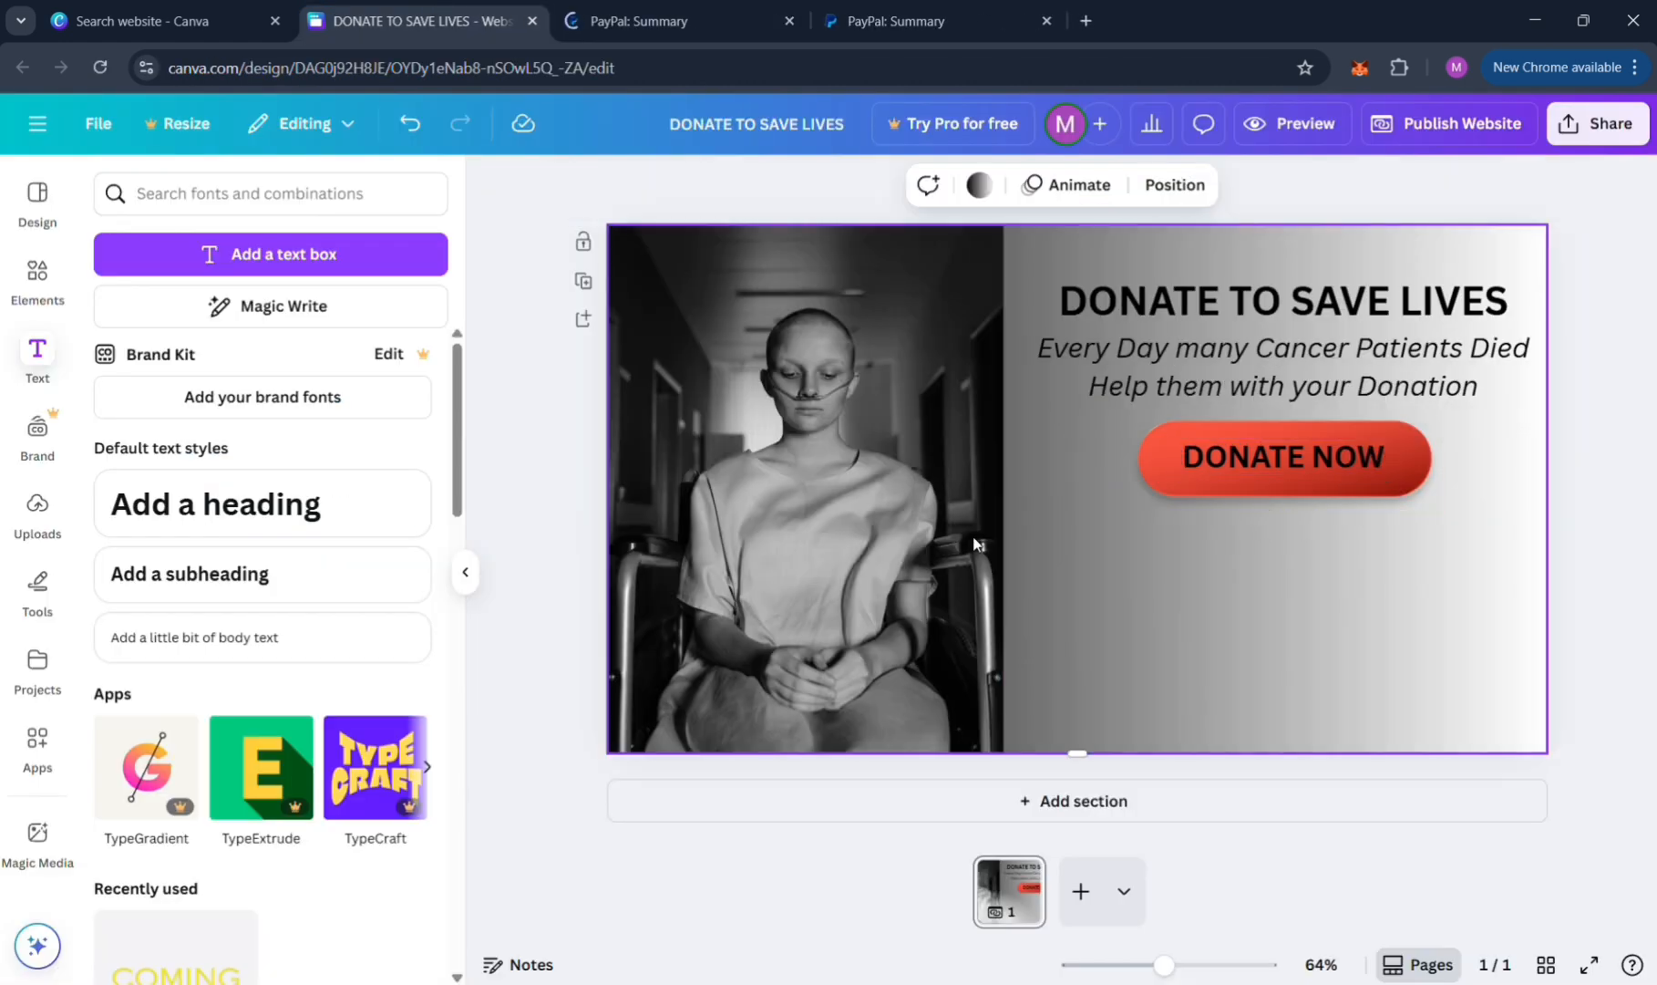
# Step: Search the elements for "QR CODE" and place the second QR code graphic centered just below the "DONATE NOW" button
pyautogui.click(36, 283)
pyautogui.click(298, 196)
pyautogui.click(389, 194)
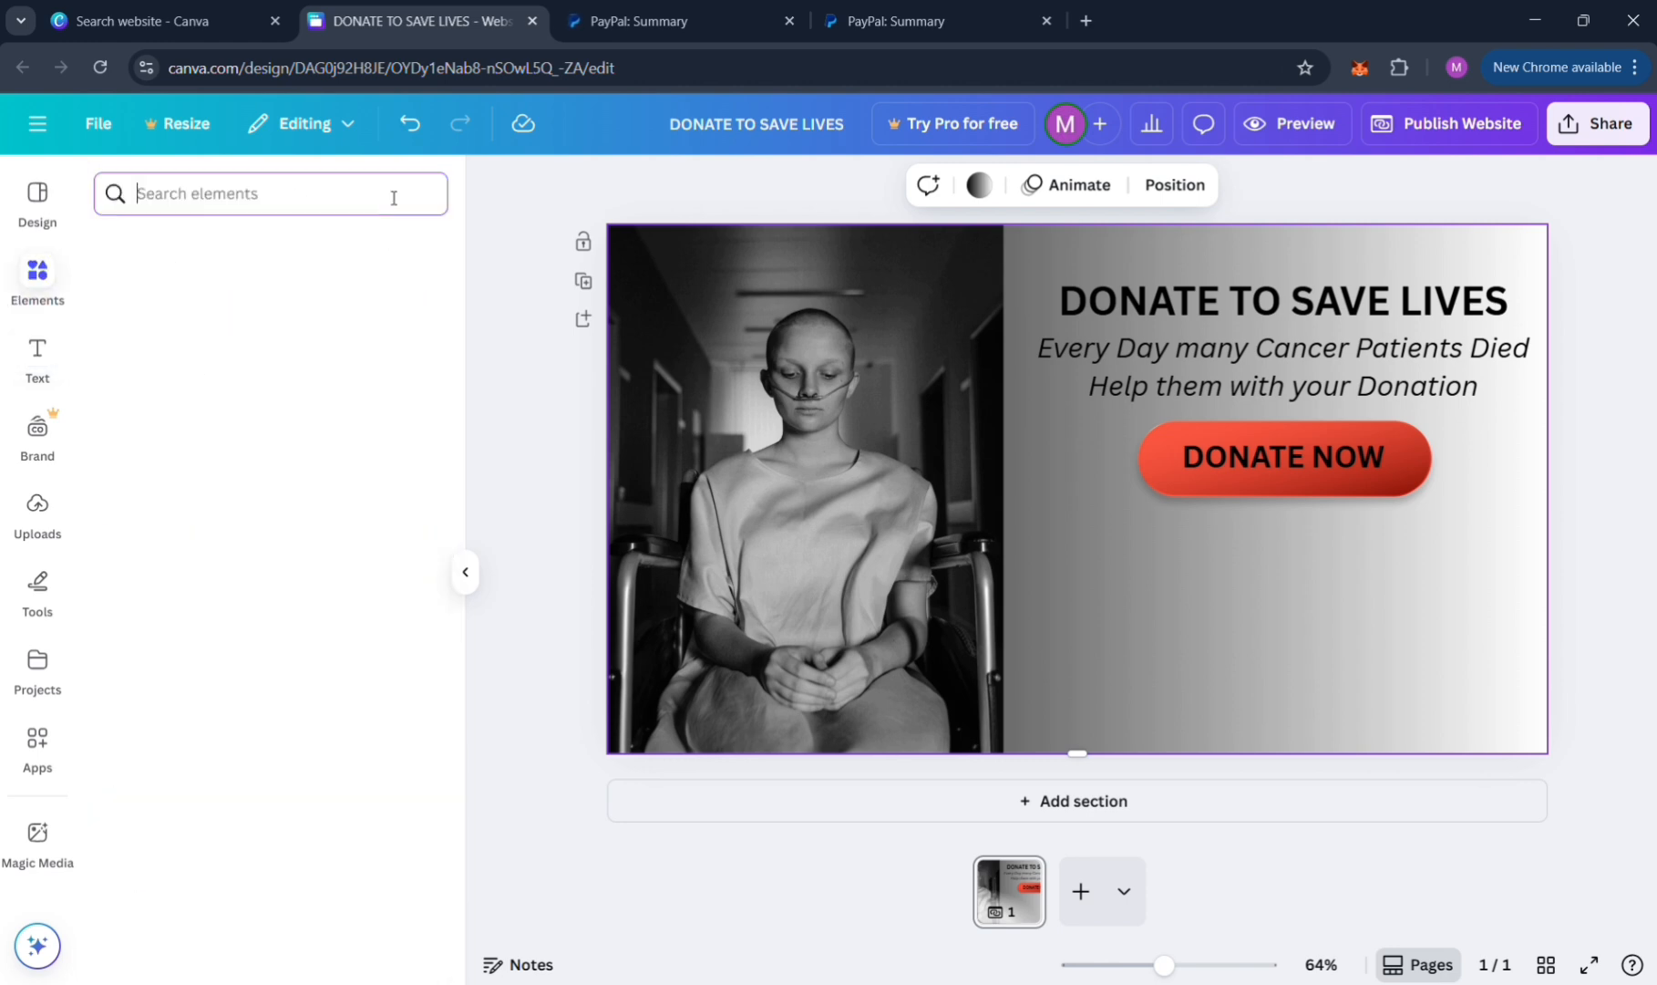
pyautogui.write('QR CODE')
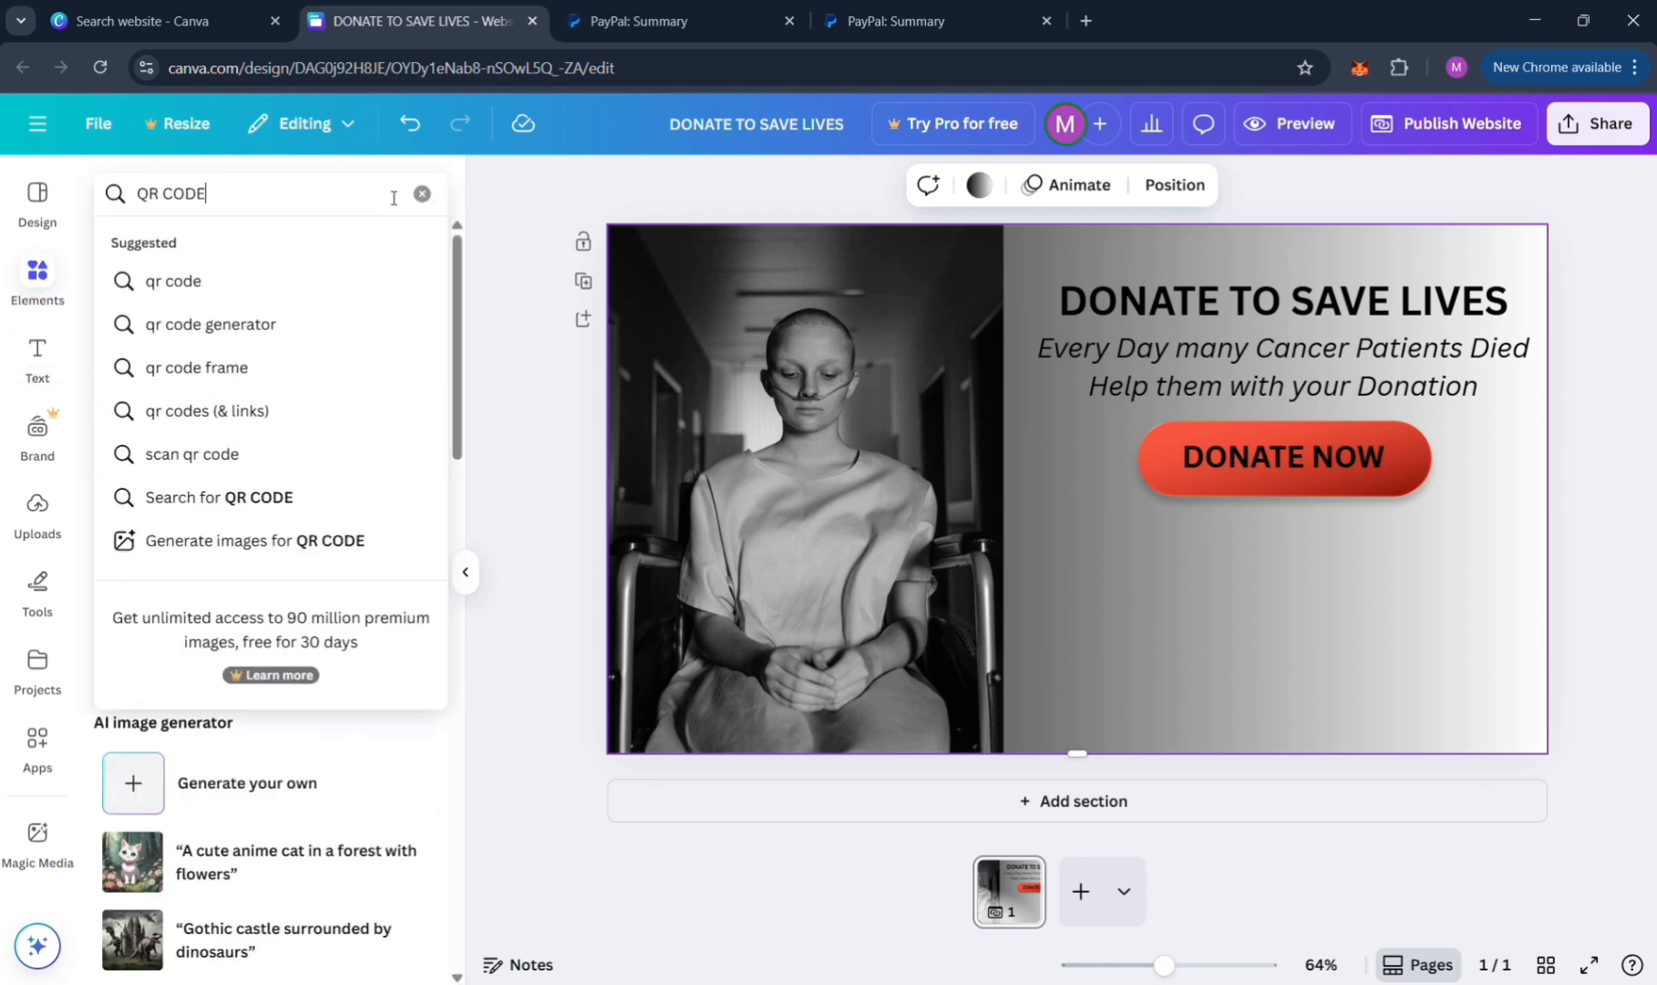
pyautogui.press('Return')
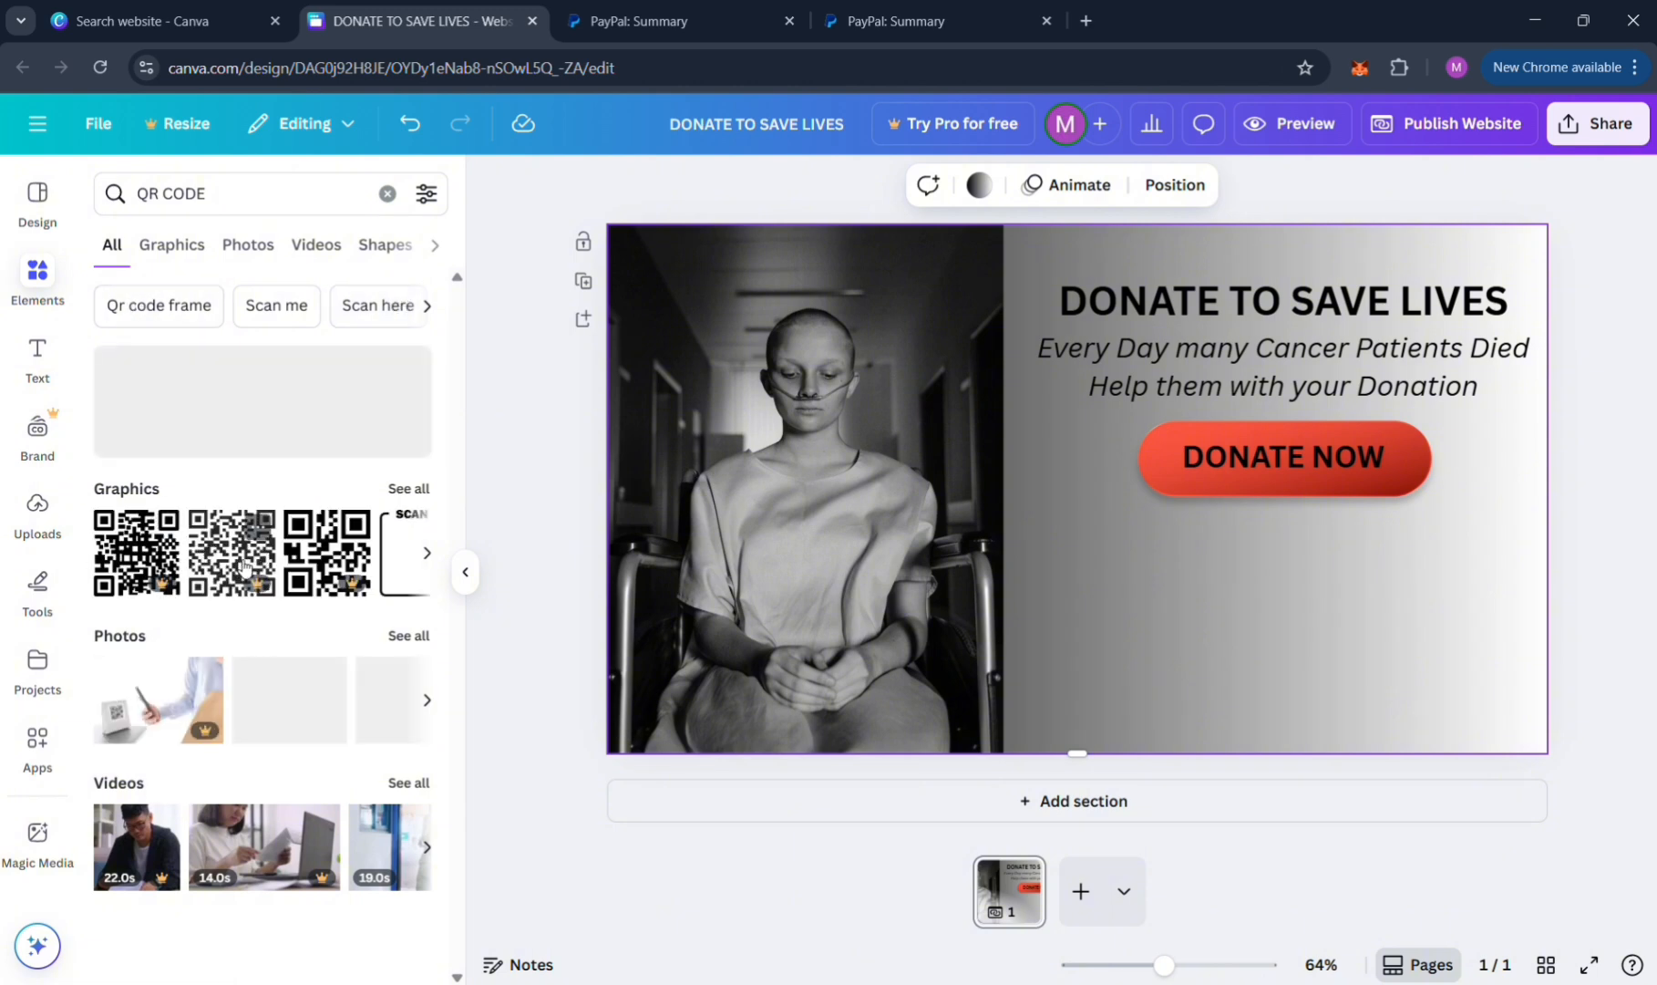
pyautogui.click(256, 562)
pyautogui.moveTo(1044, 518); pyautogui.dragTo(1247, 660)
pyautogui.click(1399, 638)
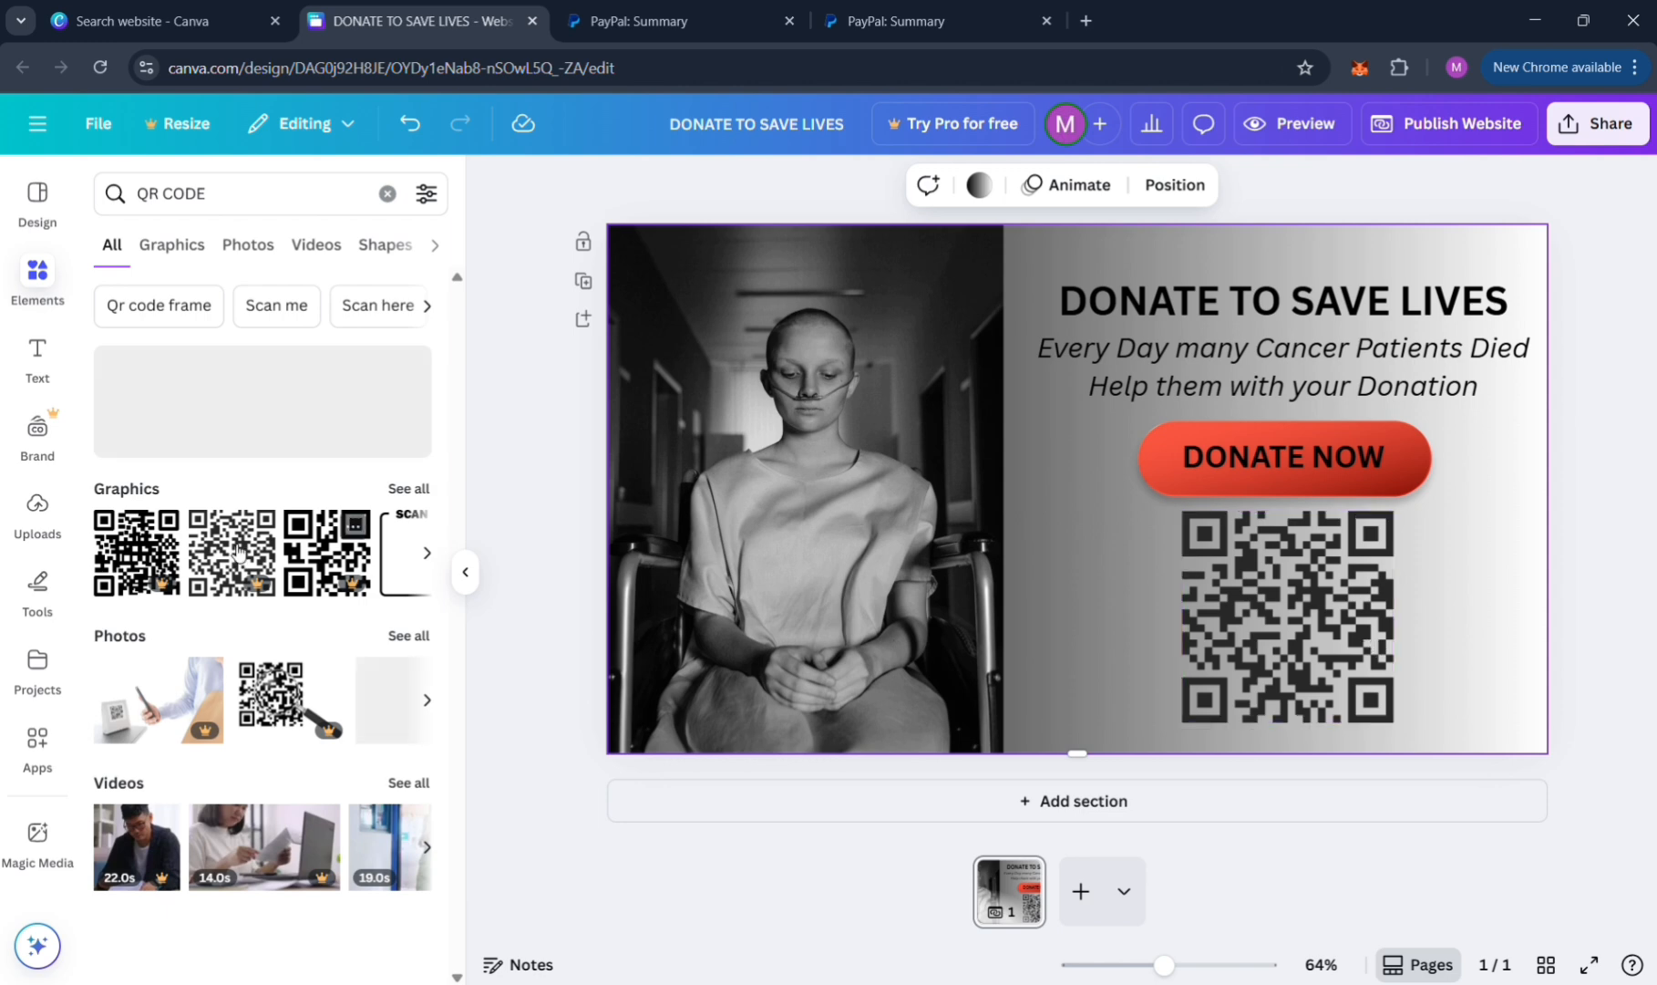
# Step: Add a subheading reading "SCAN THIS TO DONATE" and fit it centered just below the QR code, shrinking the code slightly
pyautogui.click(37, 356)
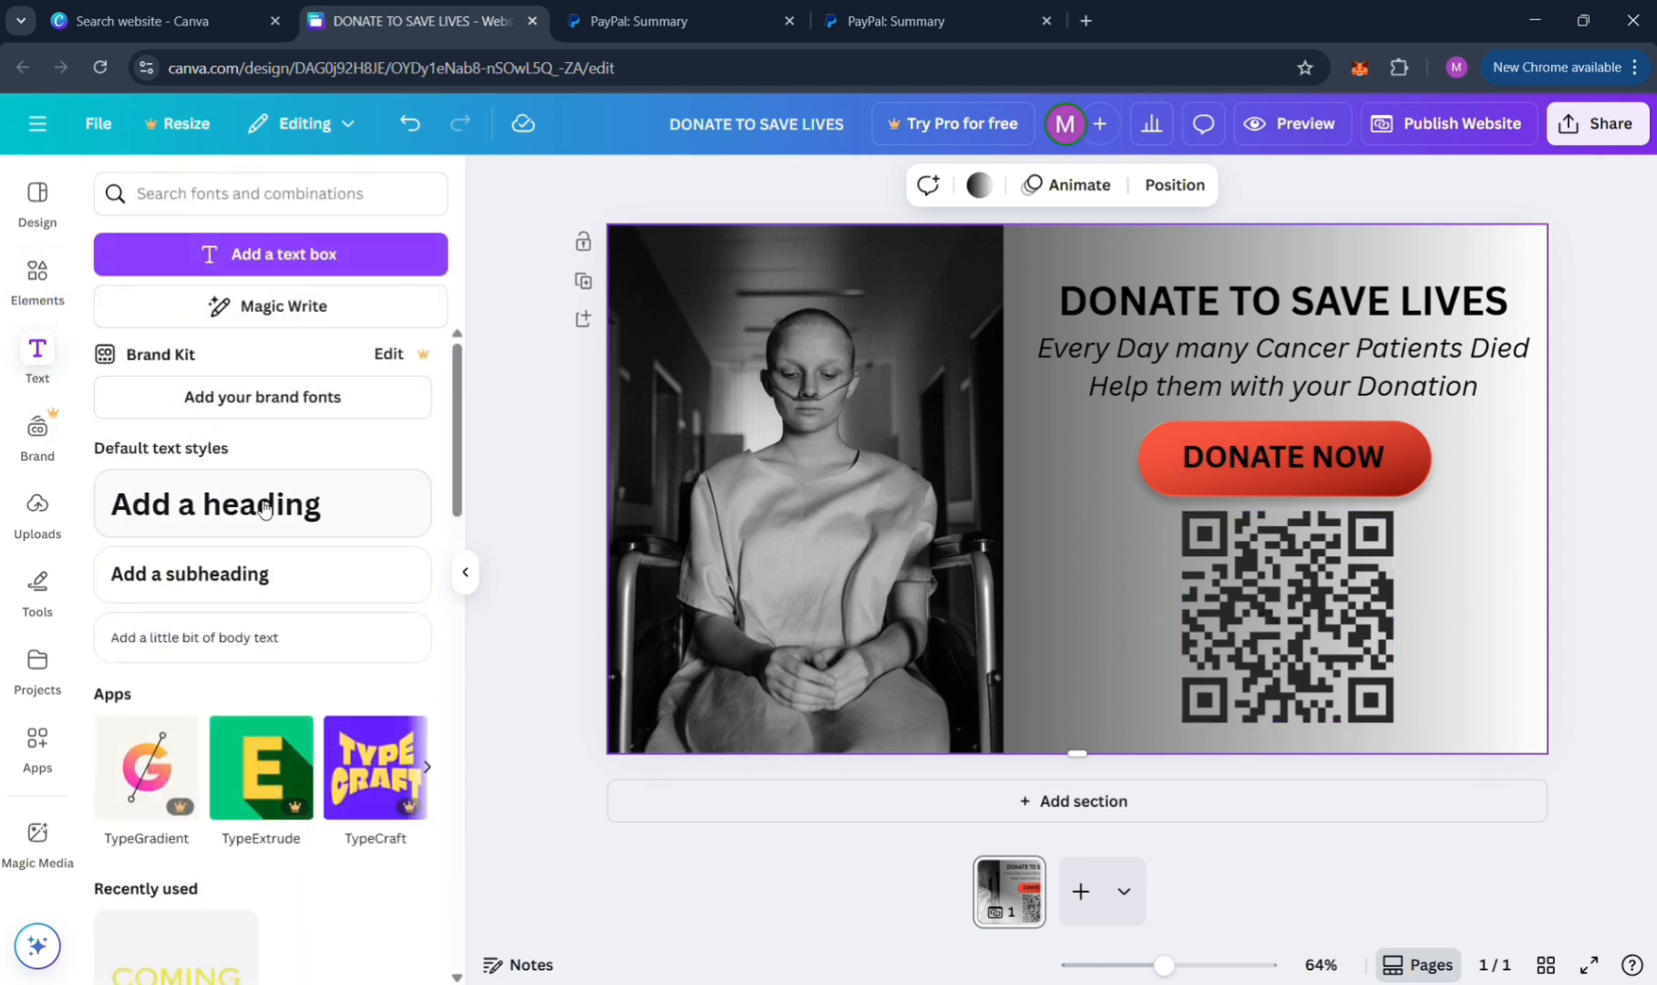
pyautogui.click(322, 588)
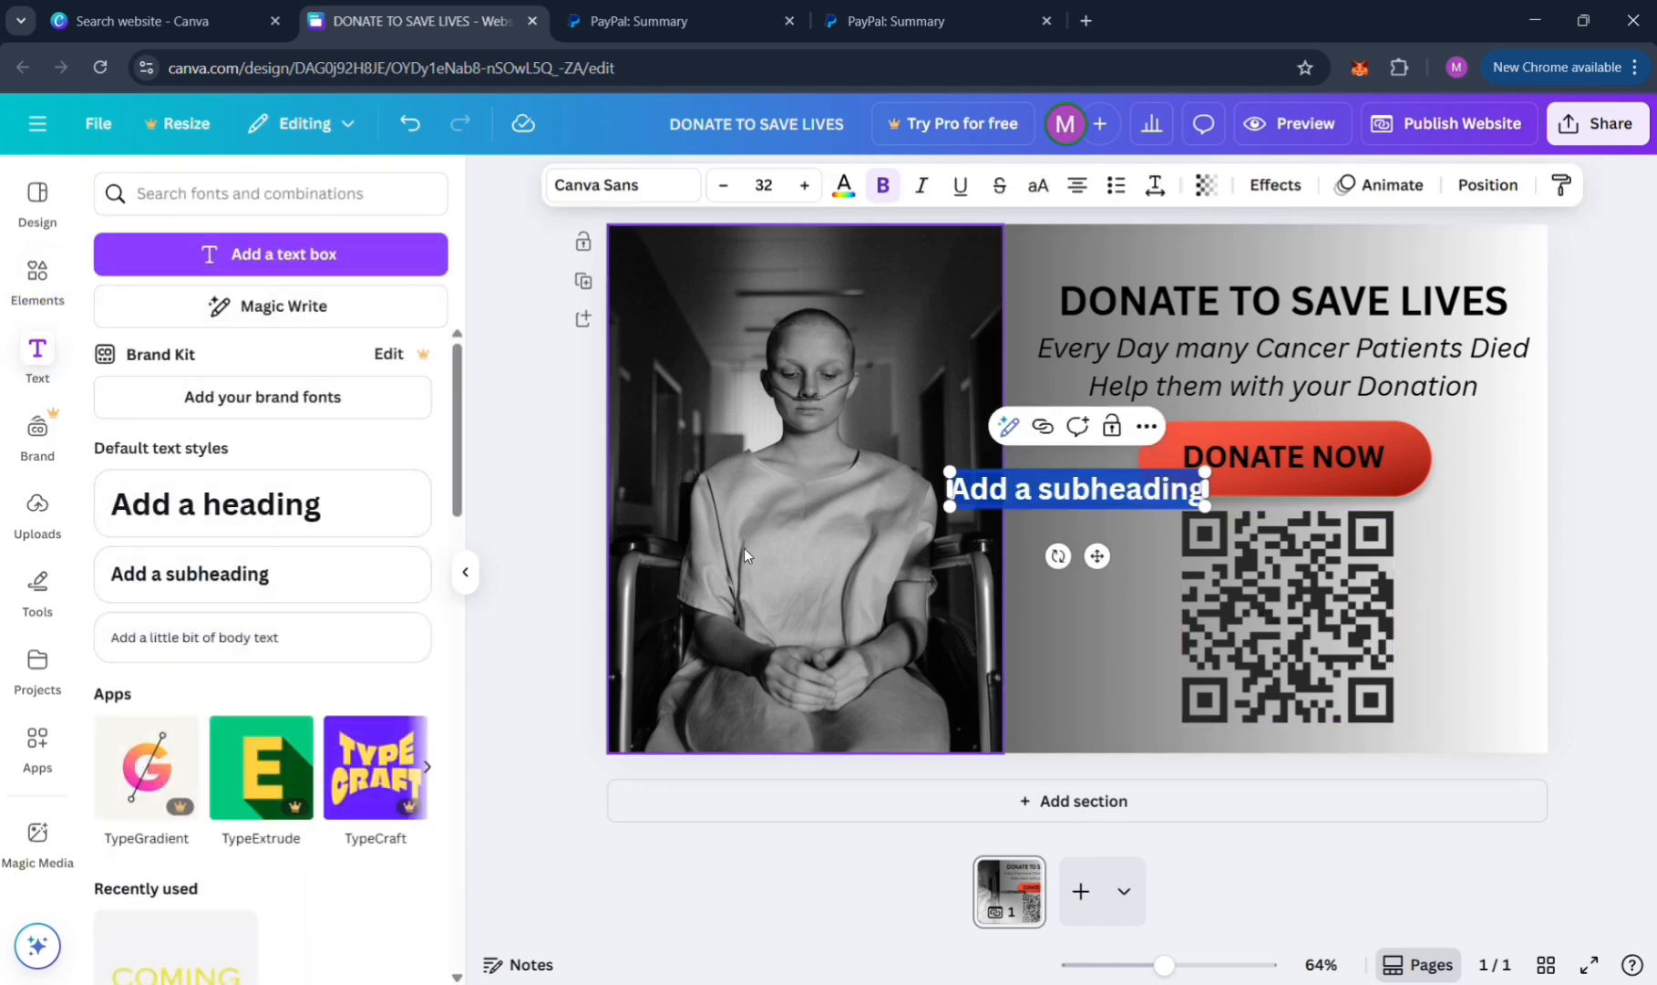
pyautogui.write('SCAN T')
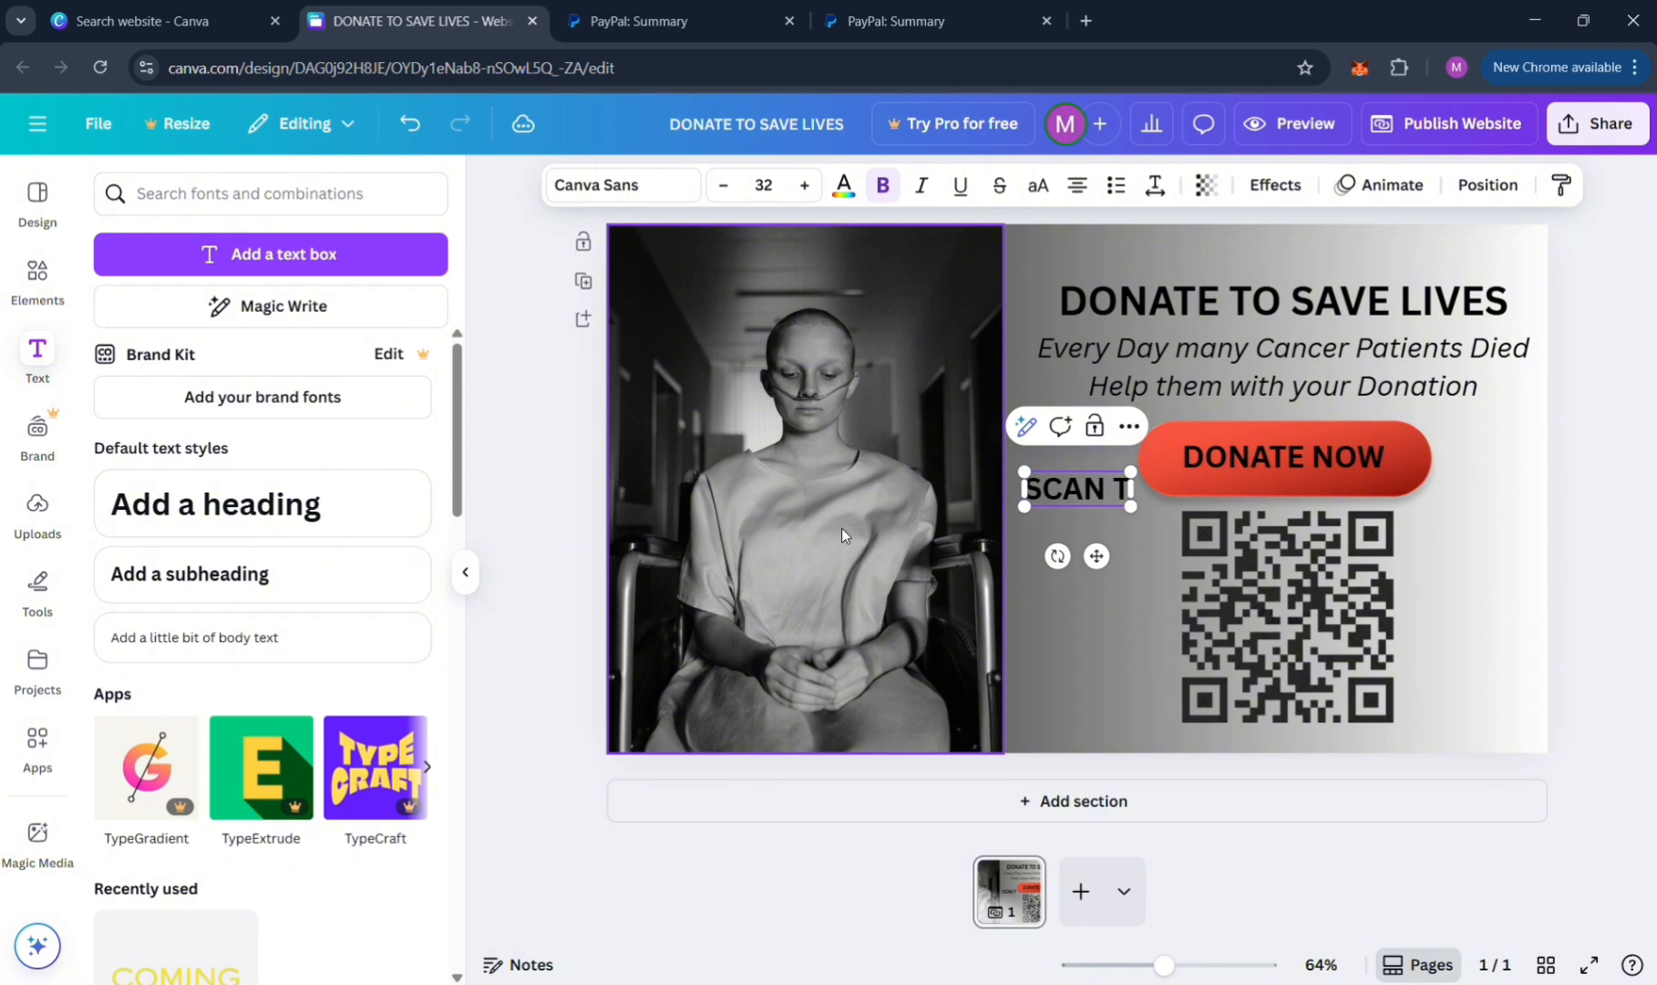
pyautogui.write('HIS TO DON')
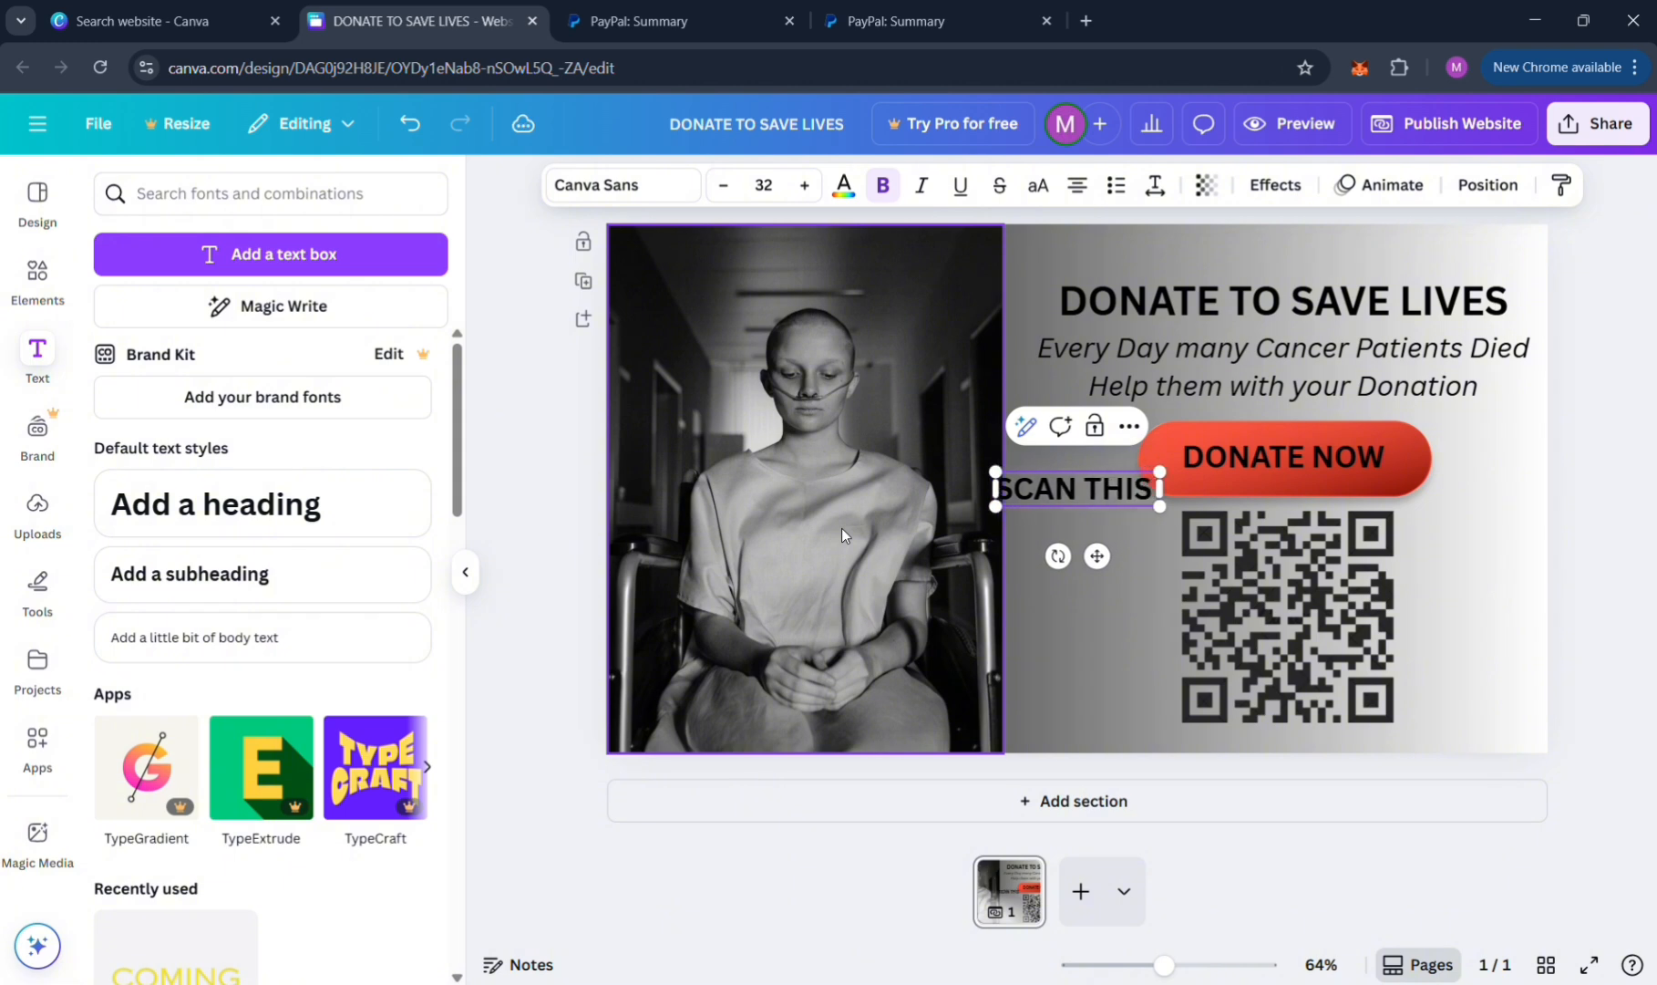
pyautogui.write('ATE')
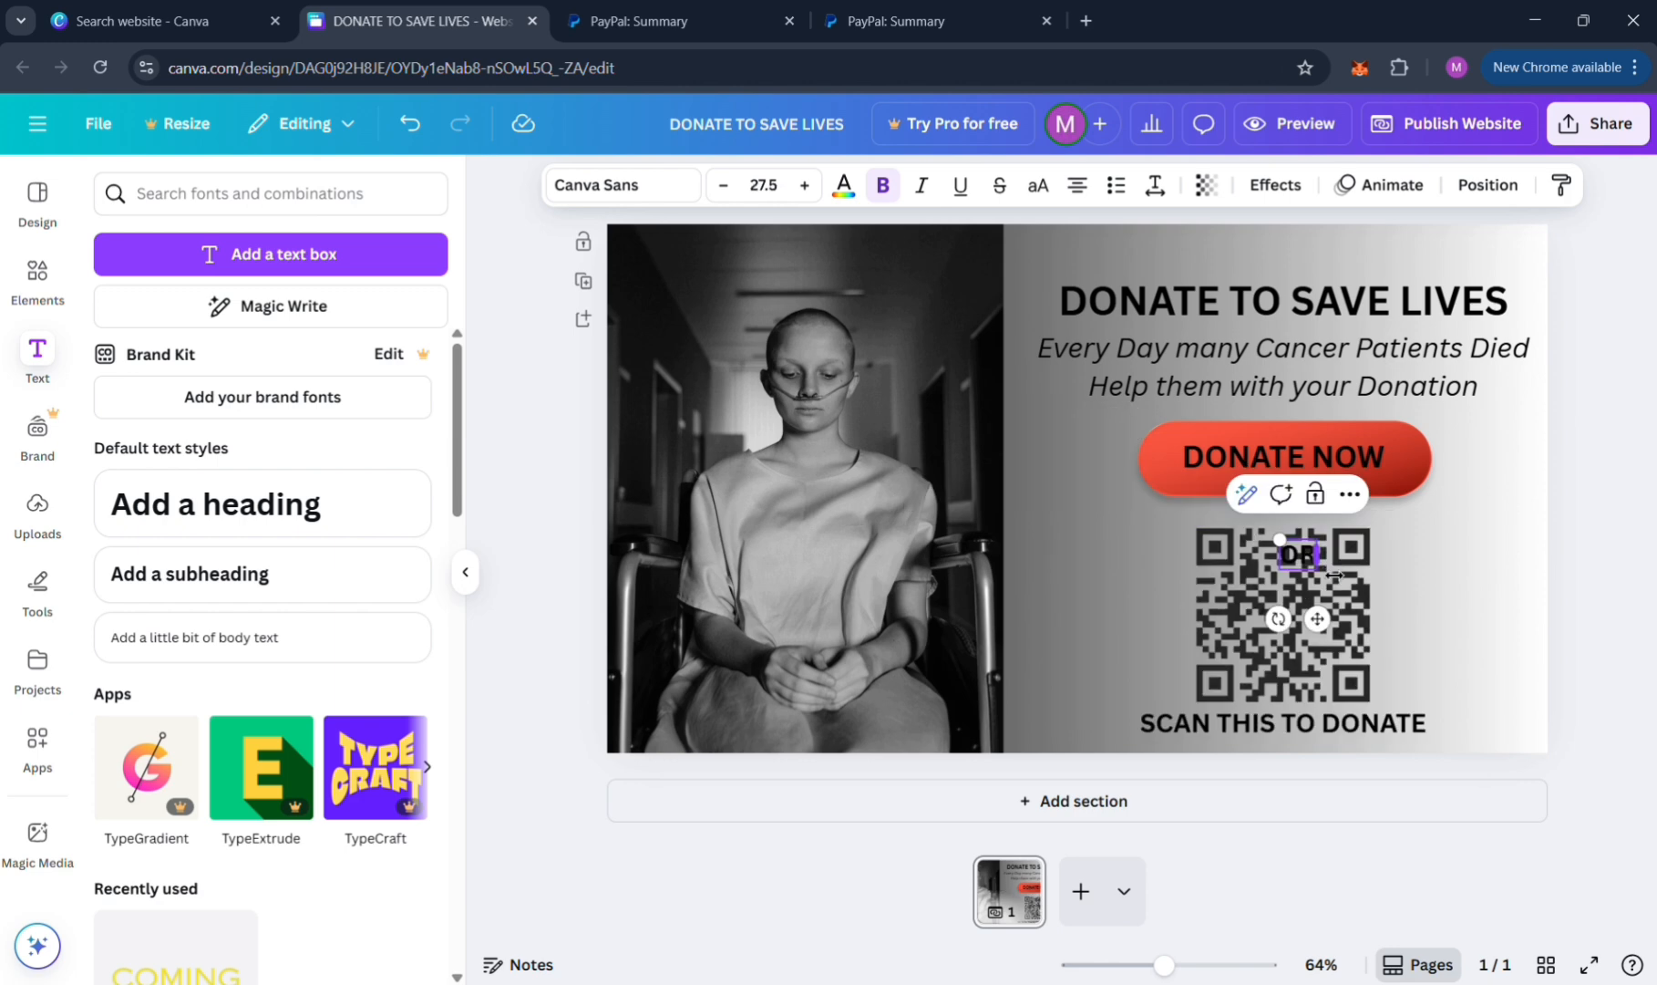
# Step: Place a separate "OR" text in front of "SCAN THIS TO DONATE" and space both on one line below the QR code
pyautogui.moveTo(1176, 731); pyautogui.dragTo(1149, 786)
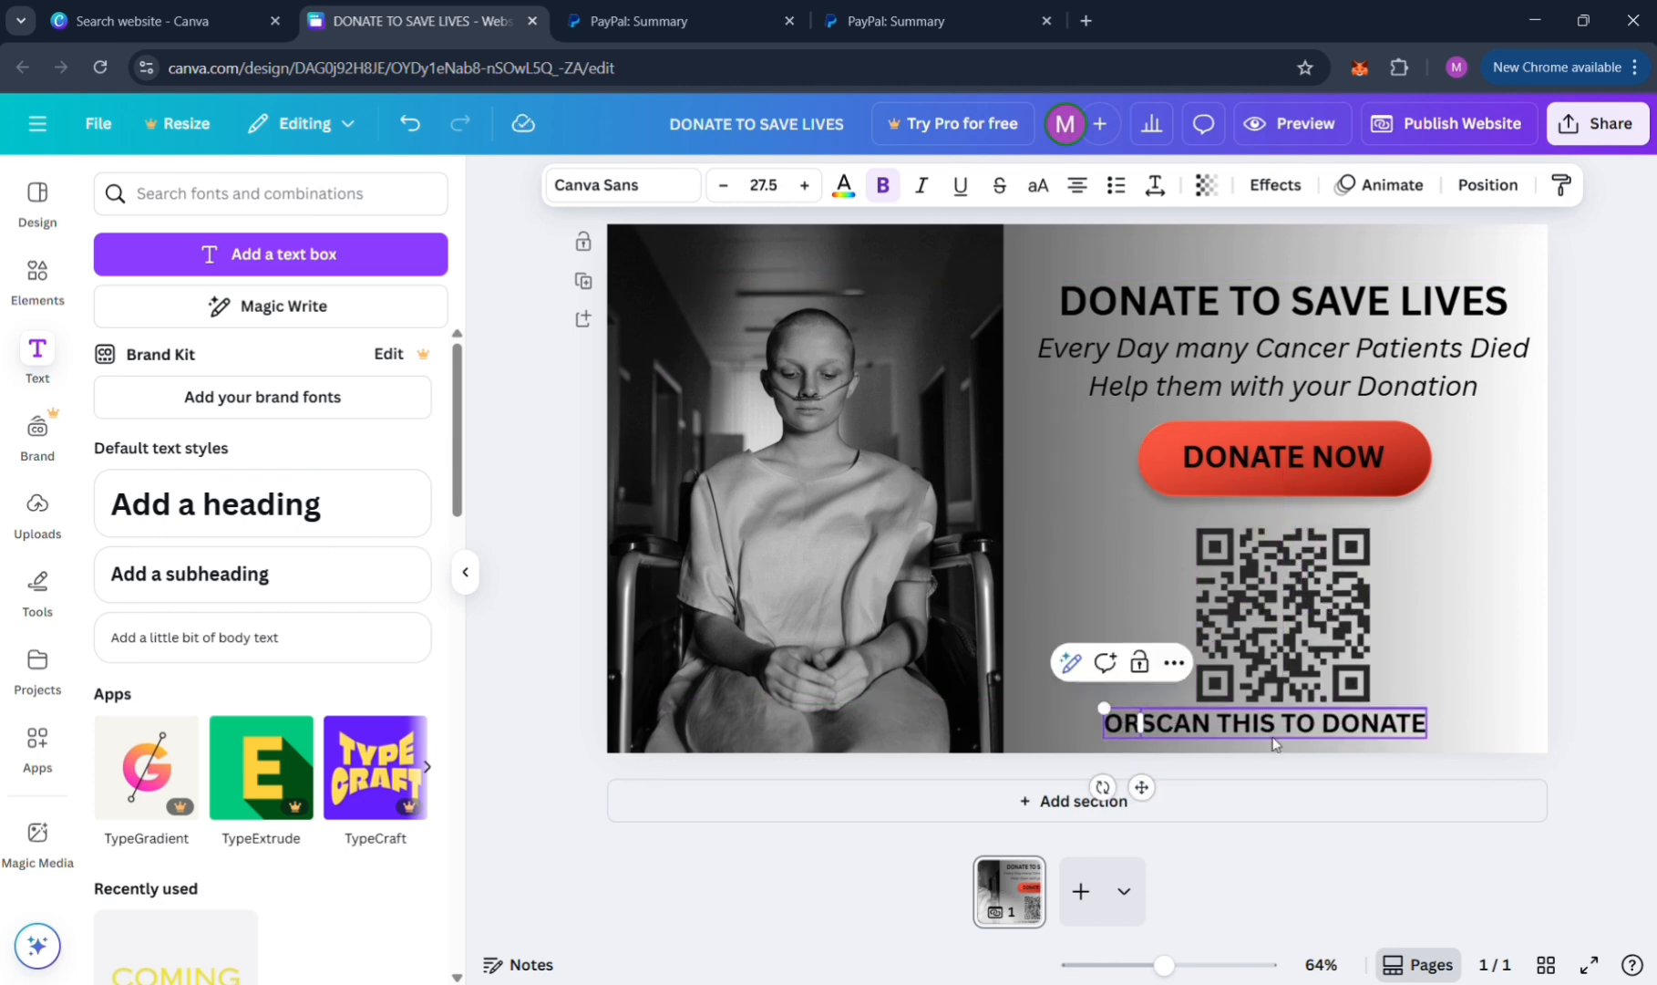
pyautogui.moveTo(1293, 738); pyautogui.dragTo(1326, 741)
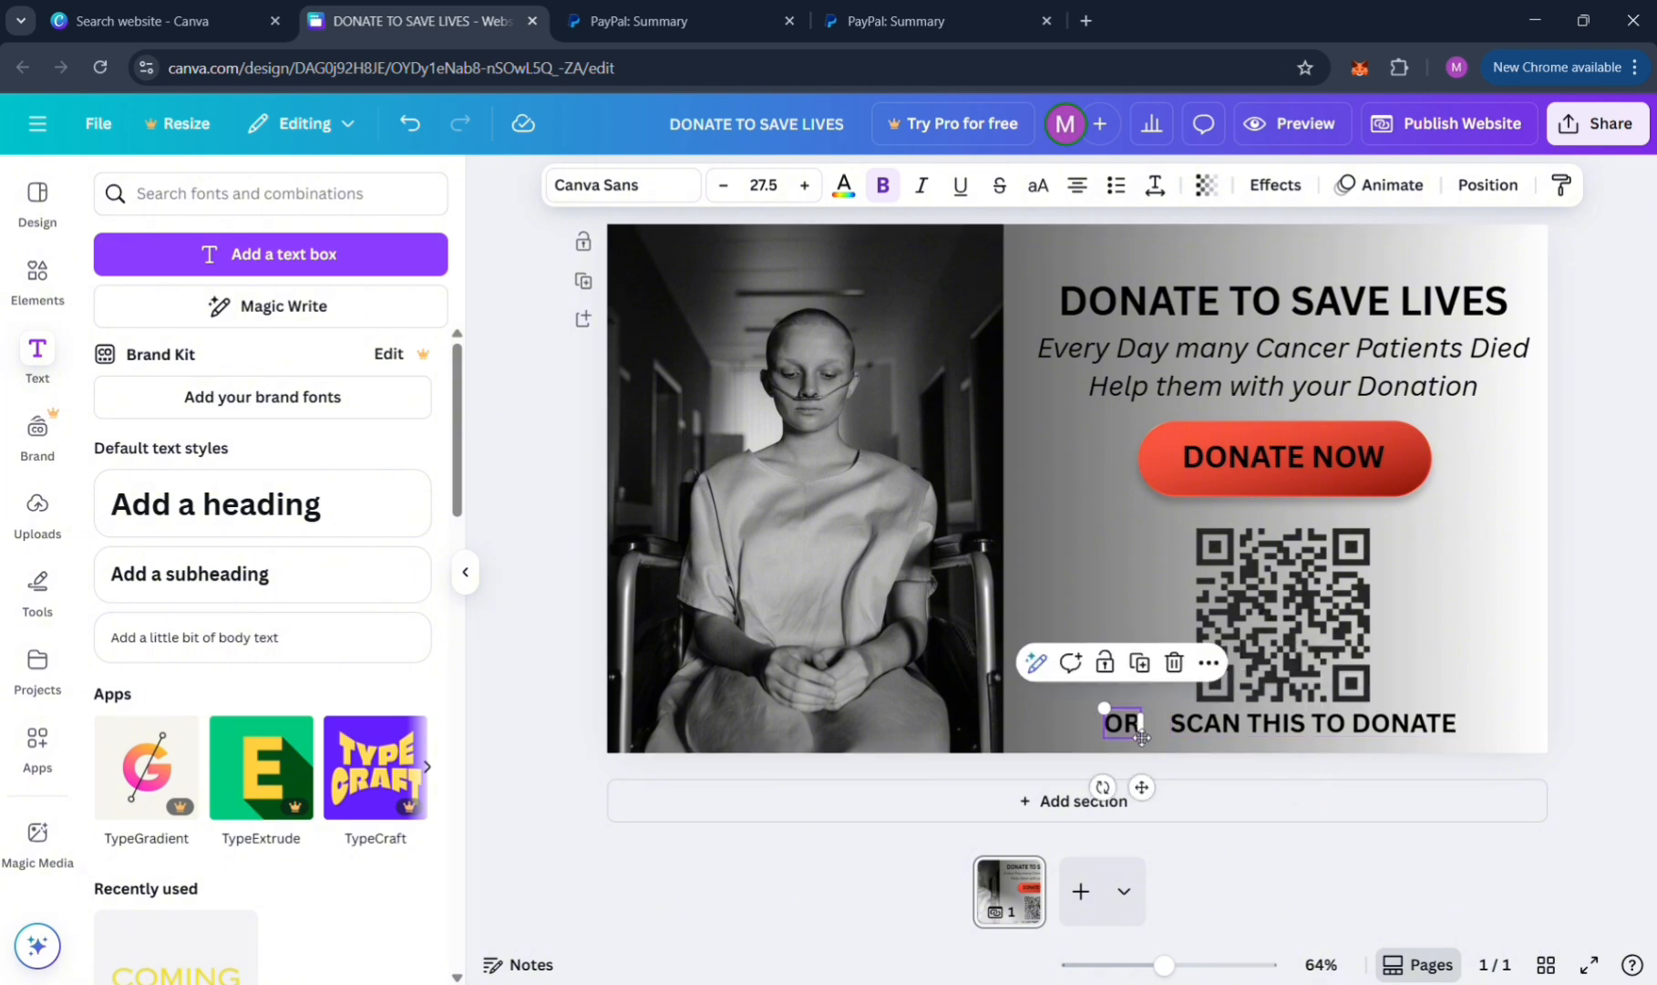
pyautogui.moveTo(1129, 728); pyautogui.dragTo(1149, 732)
pyautogui.click(1540, 610)
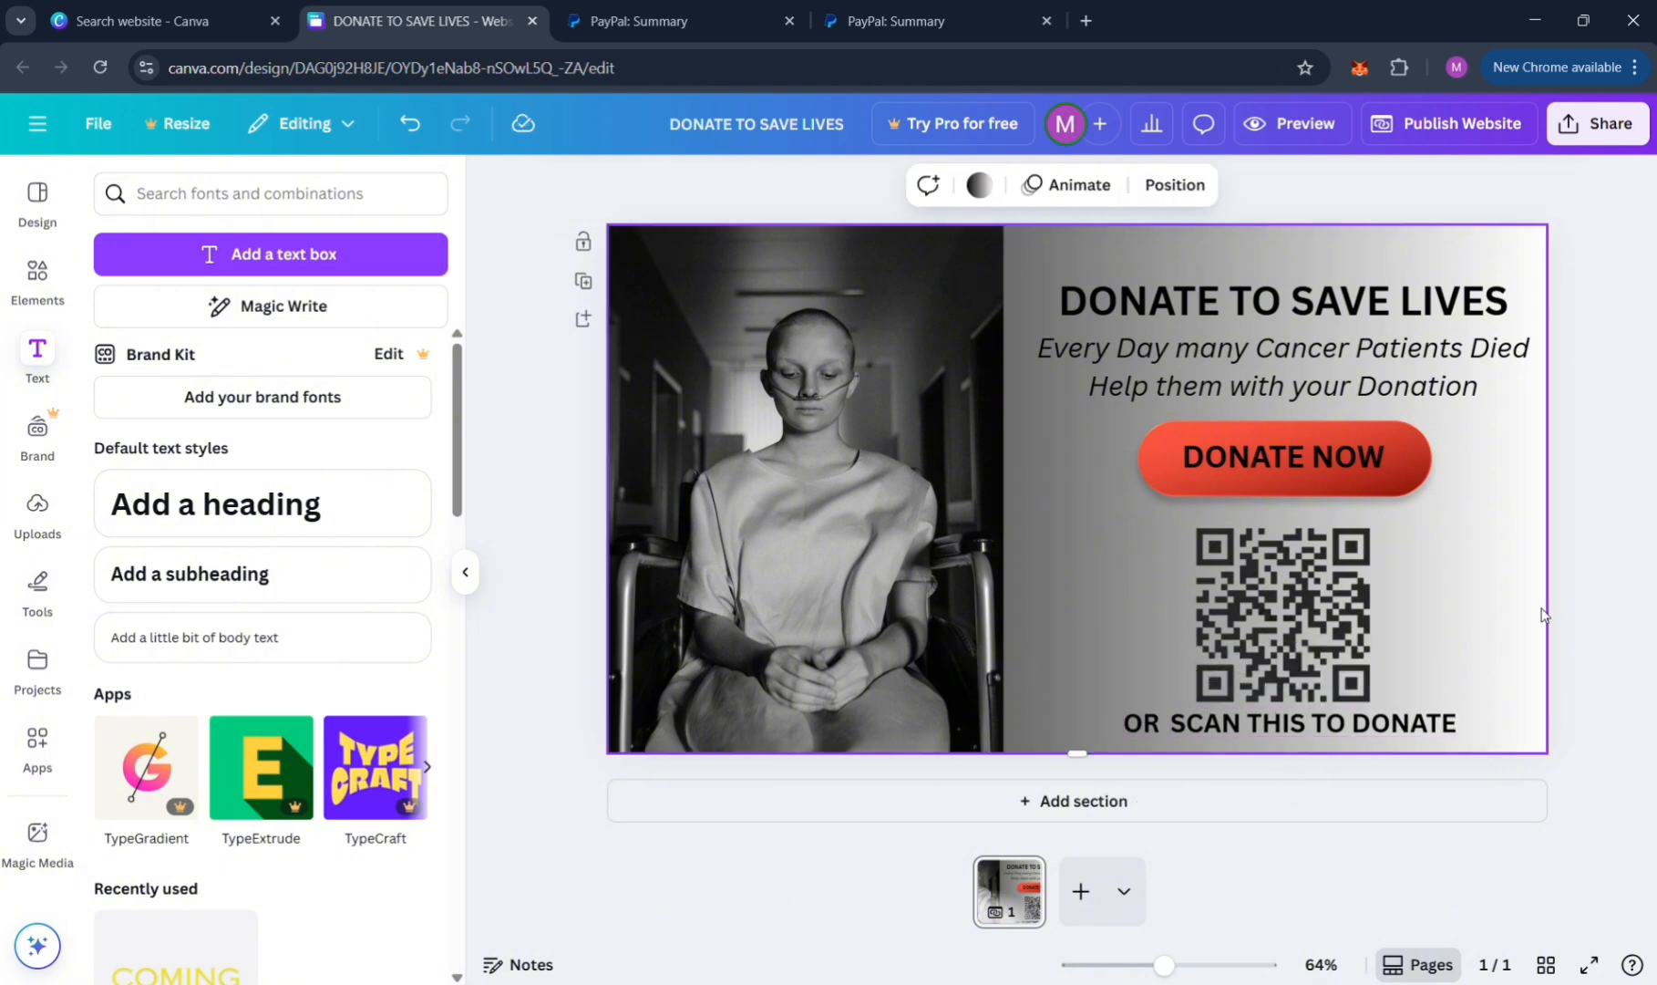
pyautogui.click(1627, 601)
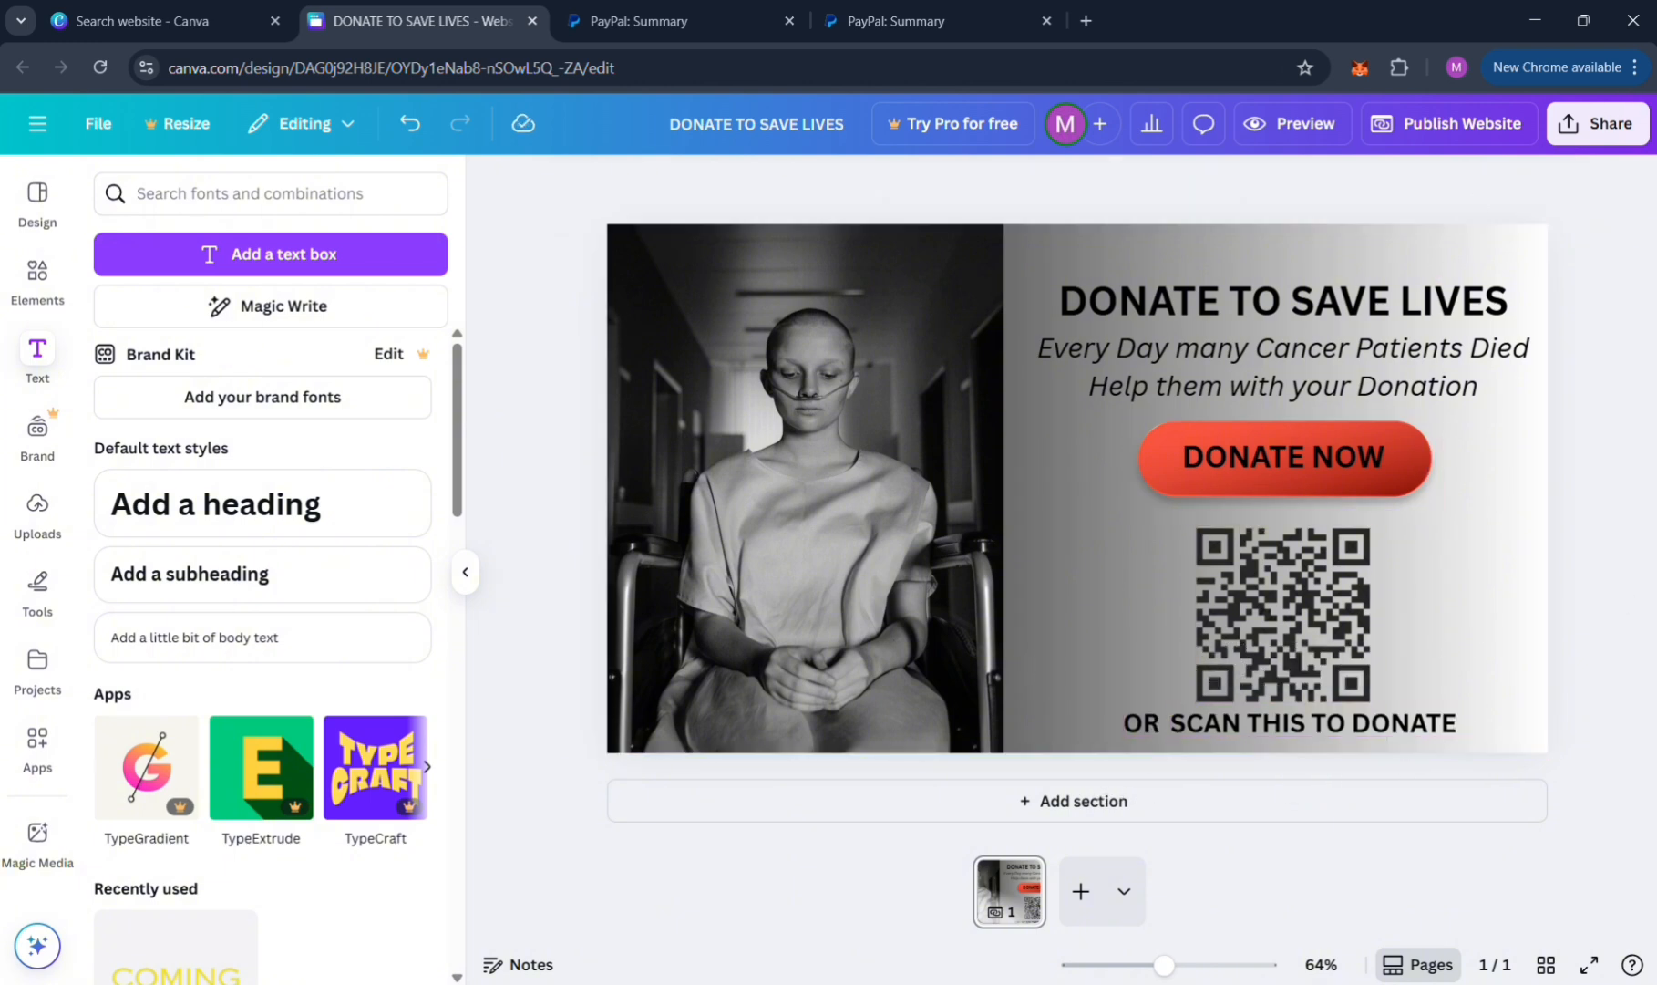
pyautogui.click(1612, 123)
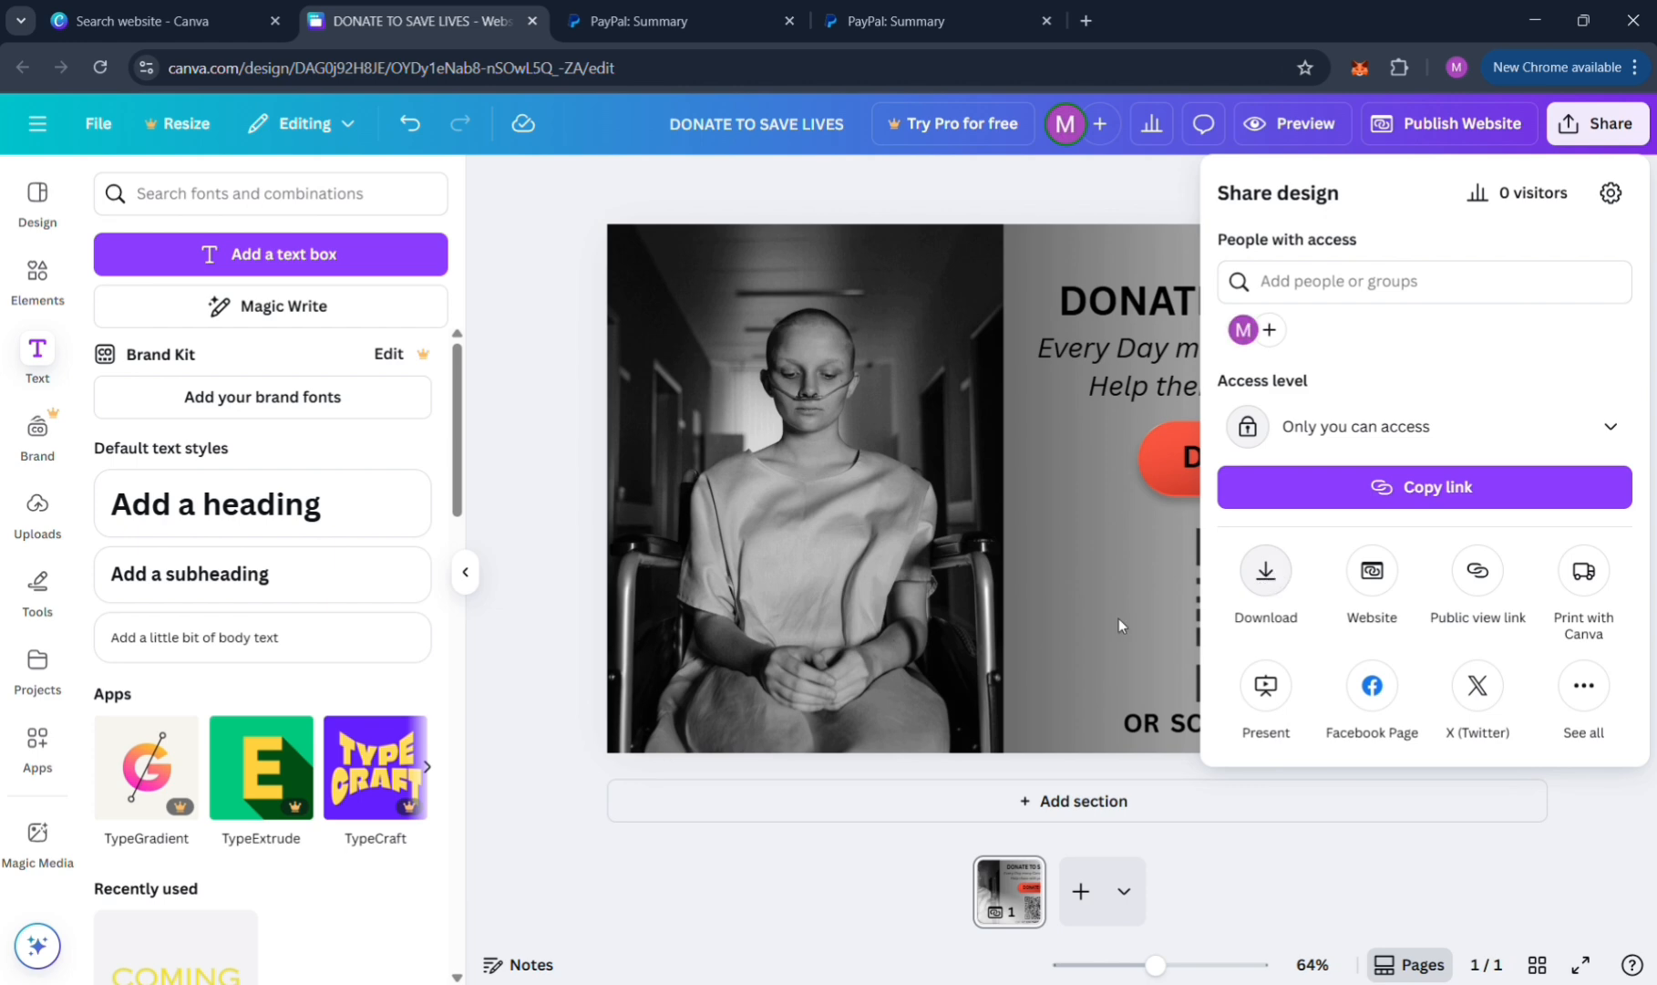
pyautogui.click(550, 708)
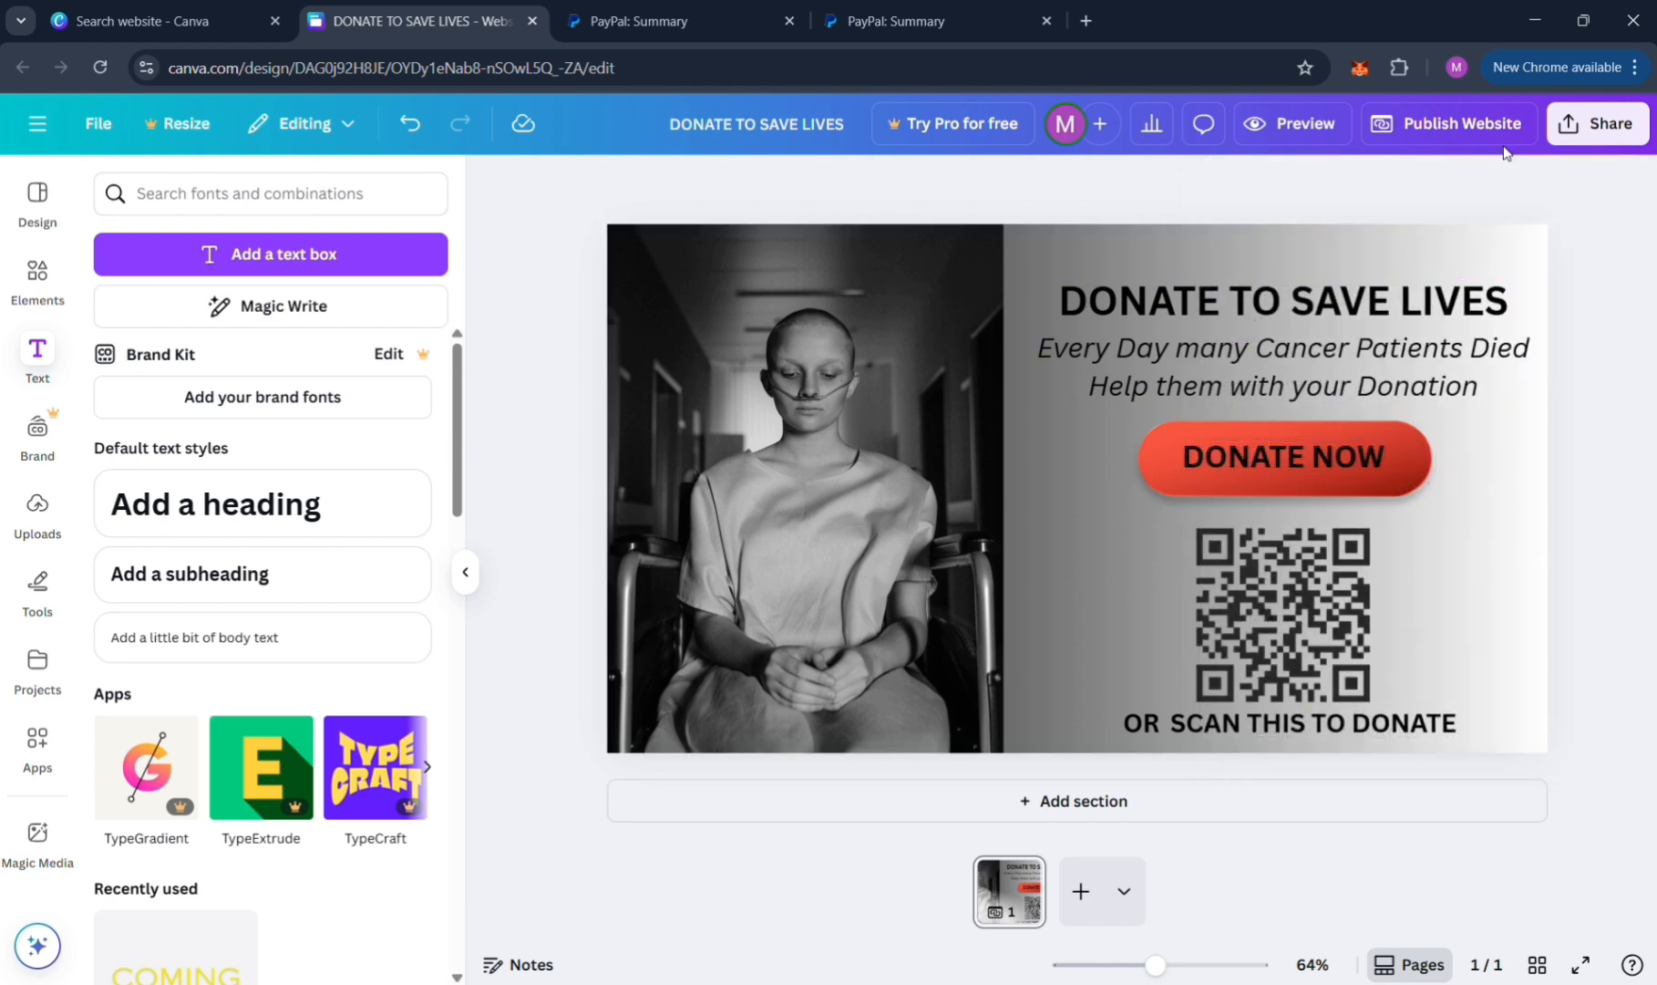